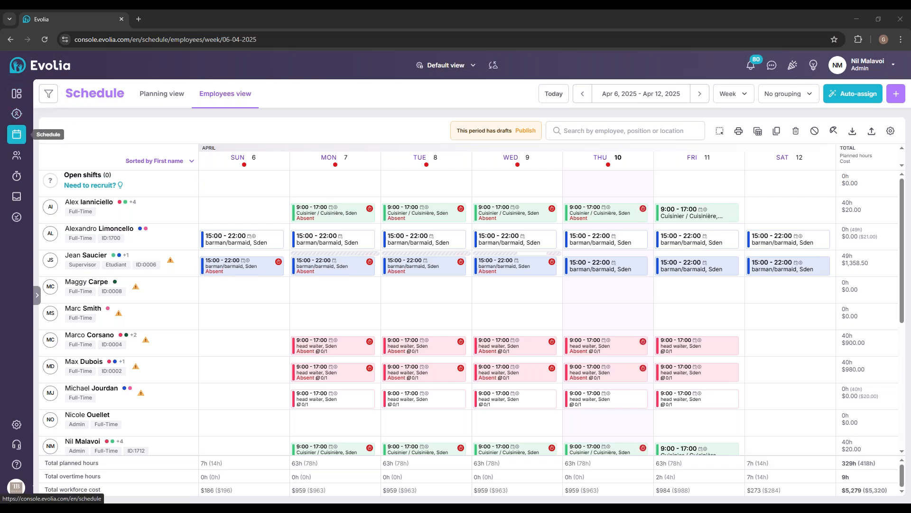
- Open the schedule's filters and look through the team, position and location categories
left_click(10, 138)
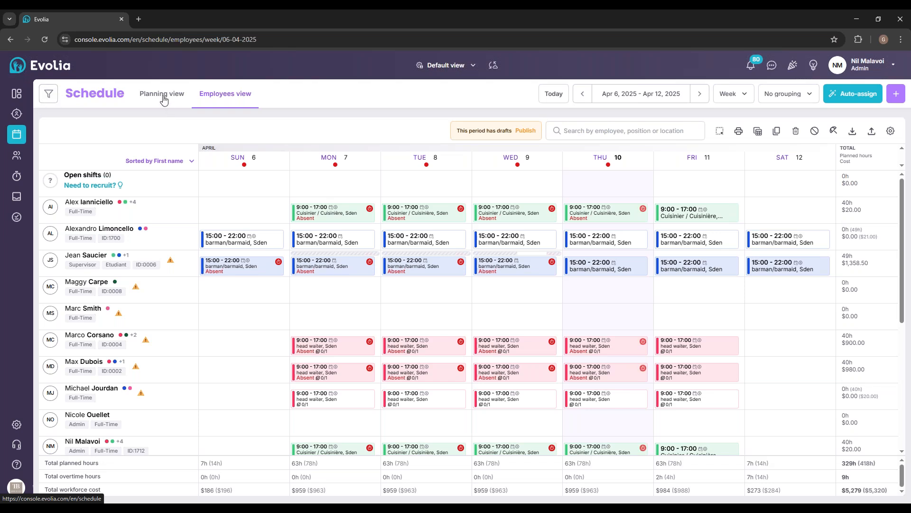
left_click(48, 94)
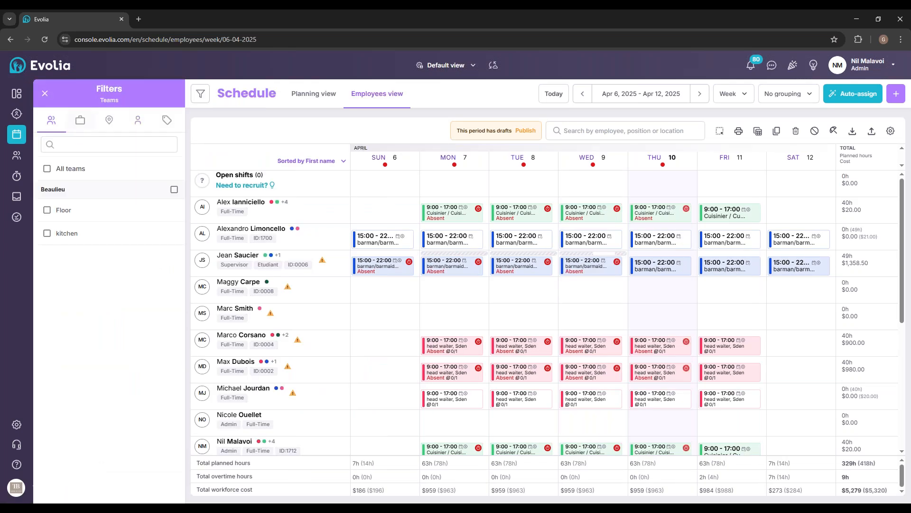
left_click(80, 123)
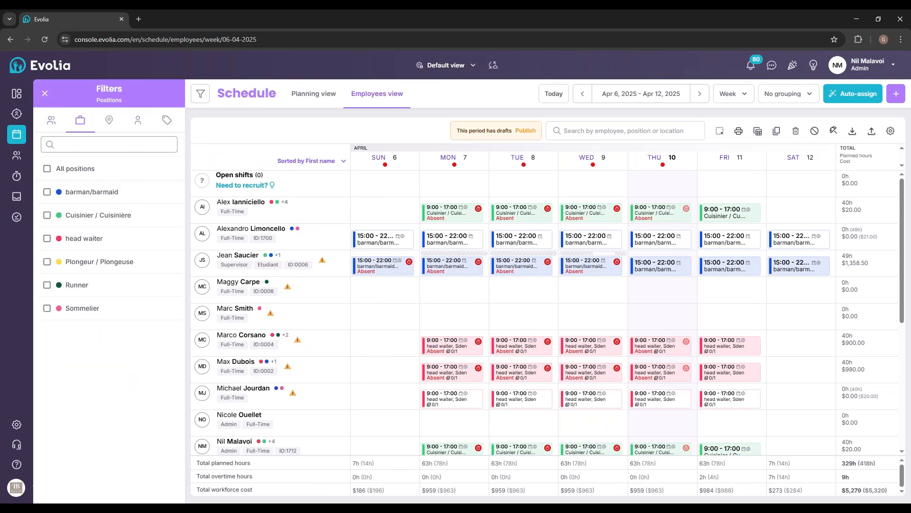
left_click(109, 120)
left_click(81, 121)
left_click(48, 125)
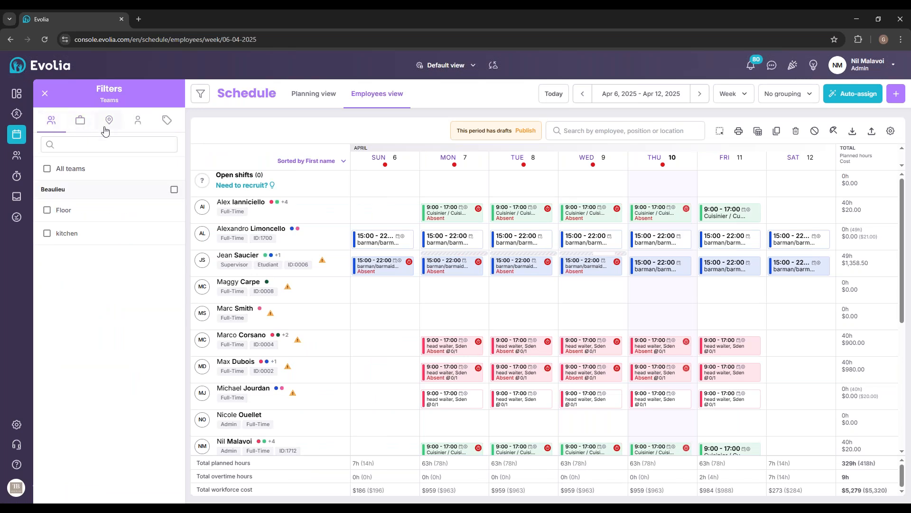
- Filter the weekly schedule by the Floor team and separately by the barman/barmaid position, clearing each filter
left_click(48, 210)
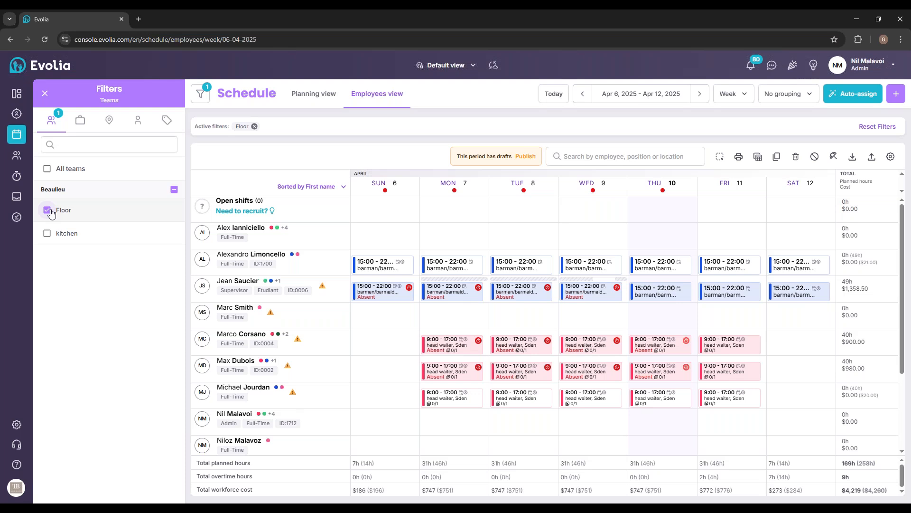
left_click(49, 211)
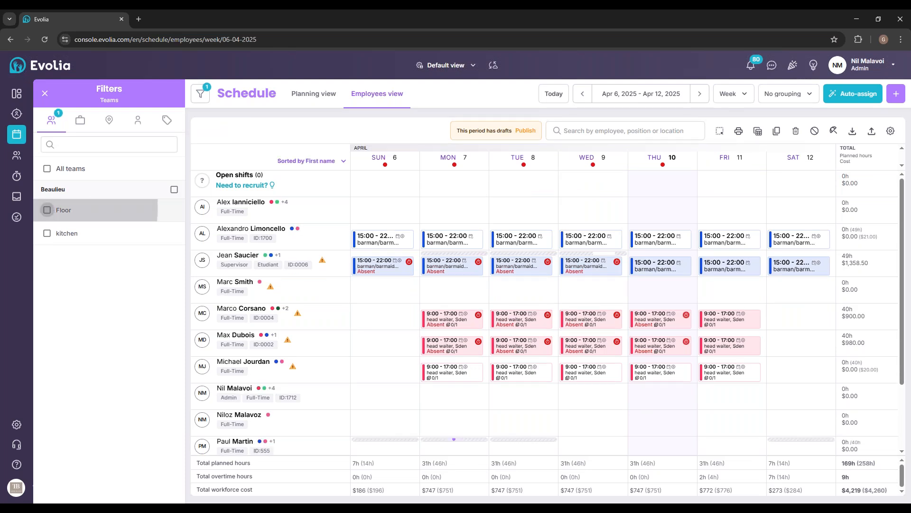
left_click(87, 126)
left_click(51, 193)
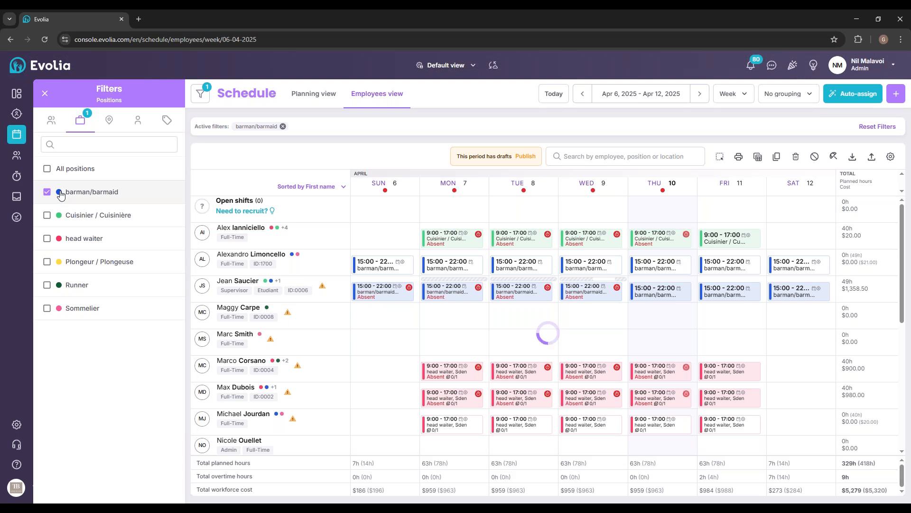
left_click(60, 191)
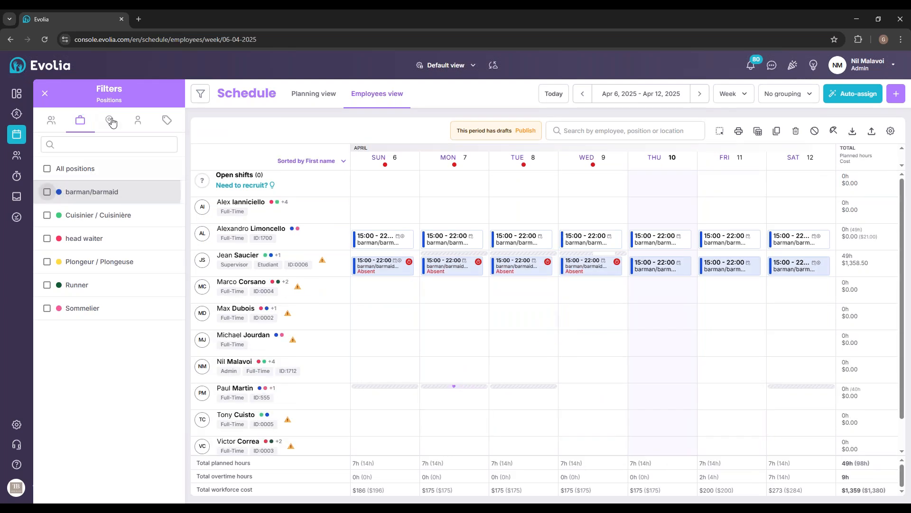
- Filter the schedule by the Saint-lambert location, clear that filter and close the filters
left_click(111, 121)
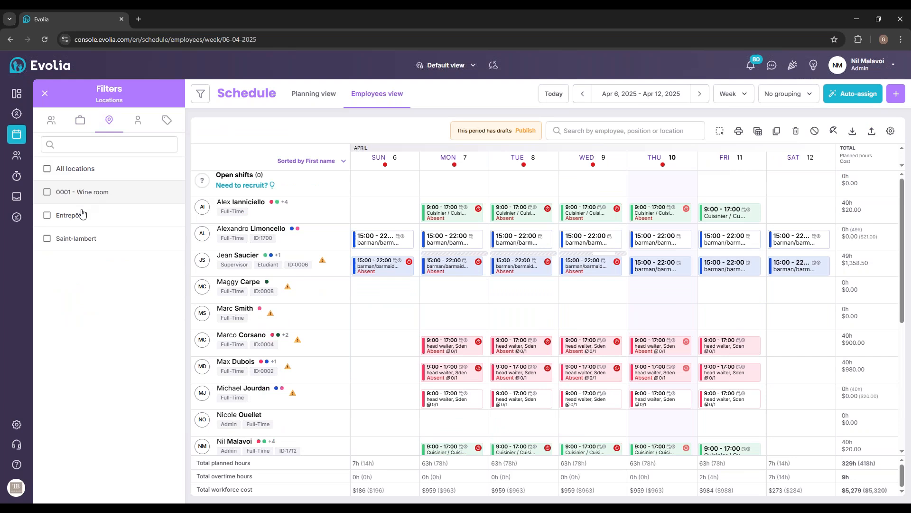
left_click(47, 238)
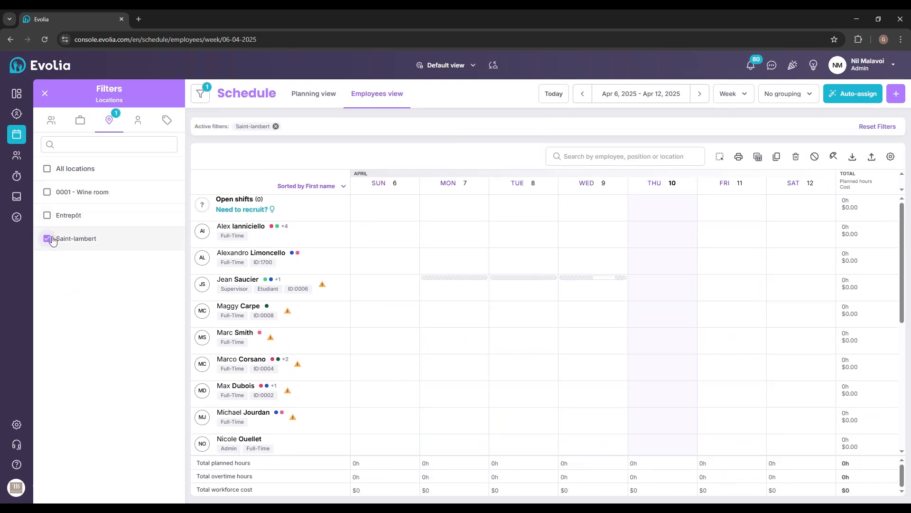
left_click(48, 239)
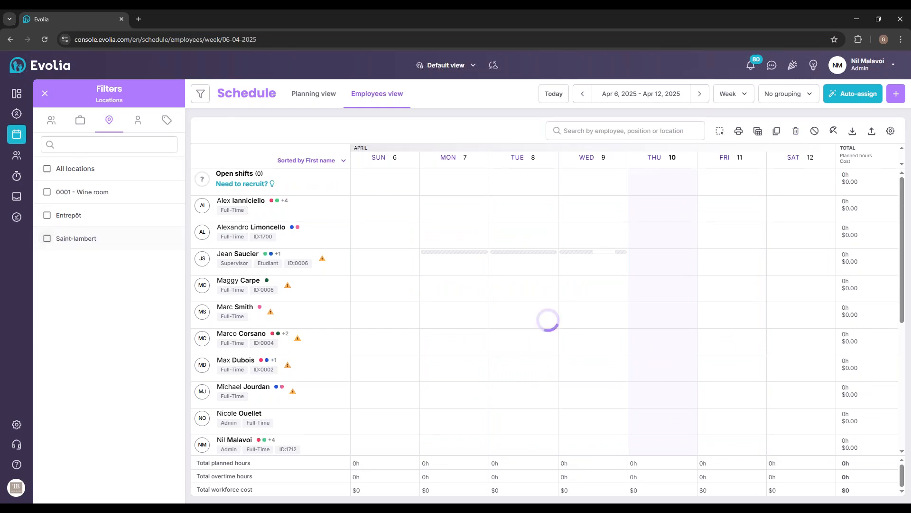
left_click(45, 93)
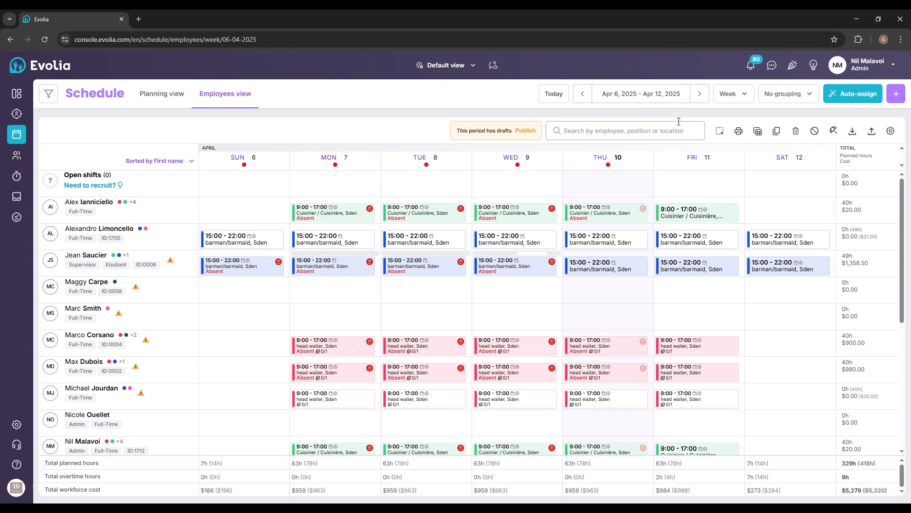
- Group the schedule by team and review the Floor and kitchen groups
left_click(785, 94)
left_click(795, 99)
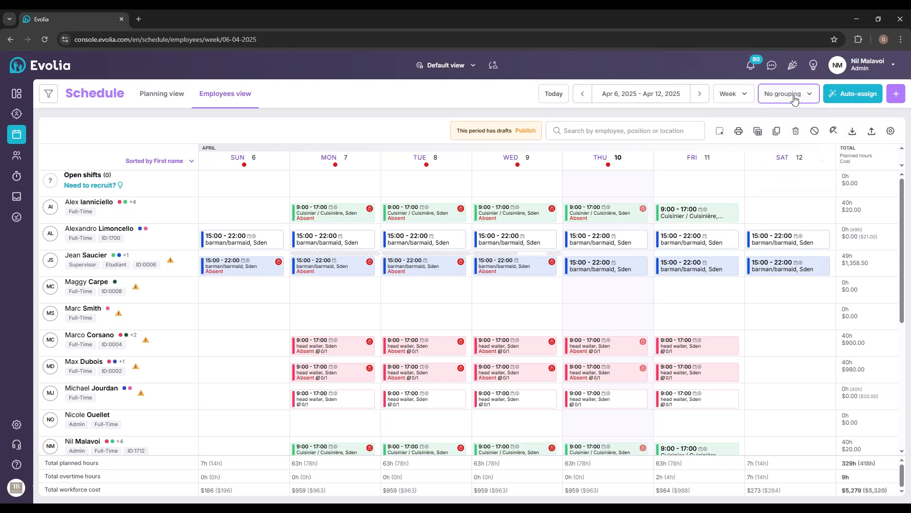
left_click(794, 98)
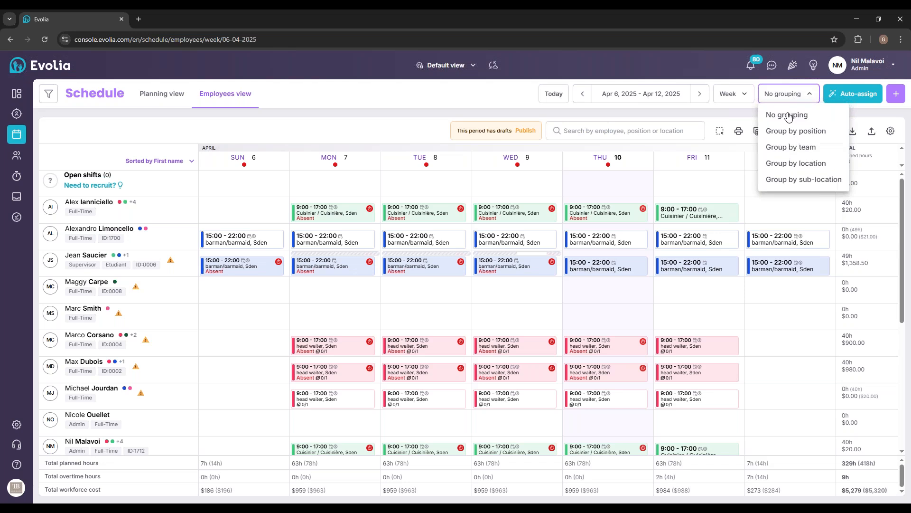
left_click(797, 148)
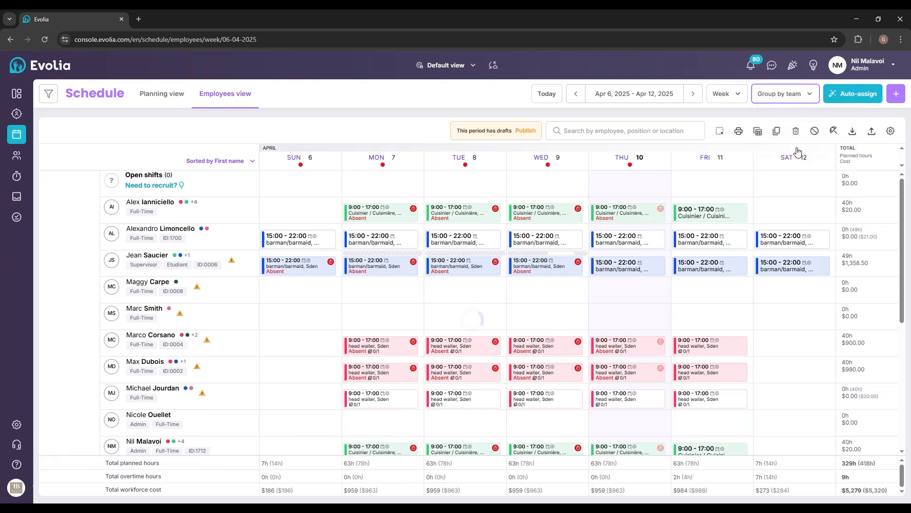
scroll(85, 219, "down", 5)
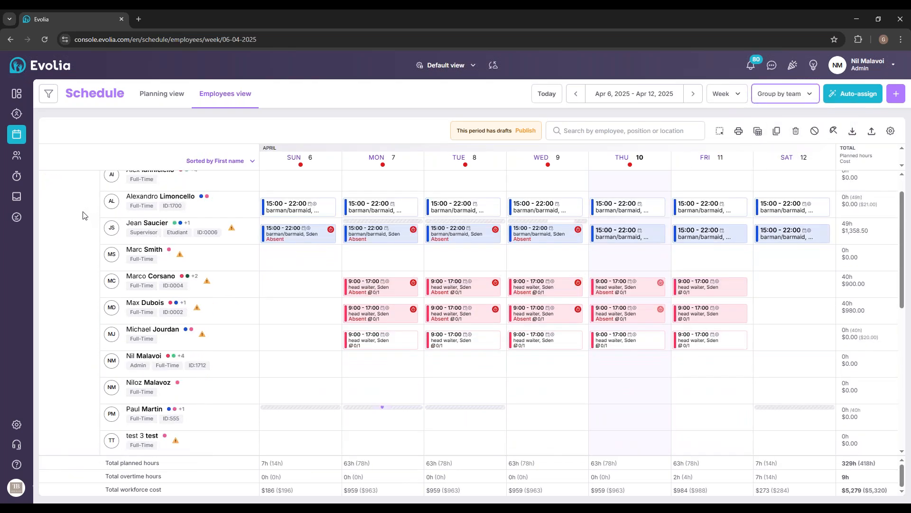
scroll(80, 209, "up", 4)
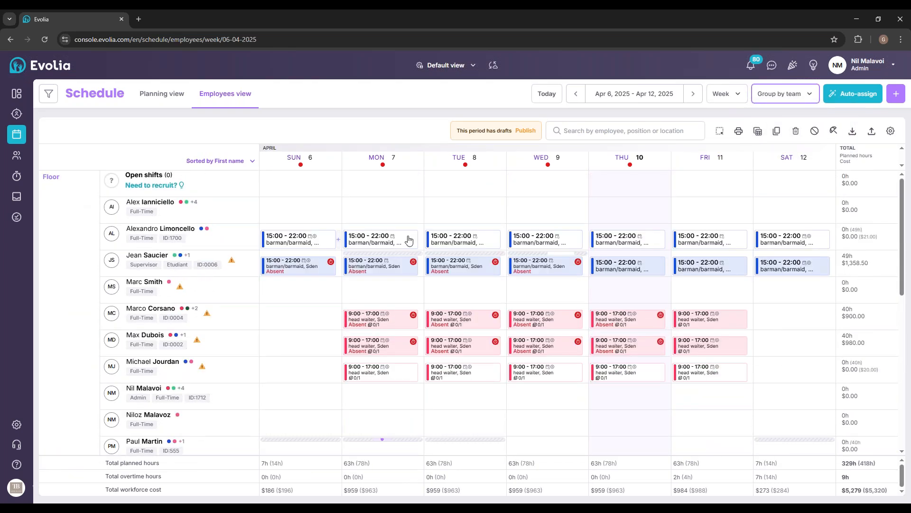
scroll(418, 241, "down", 1)
scroll(95, 276, "down", 10)
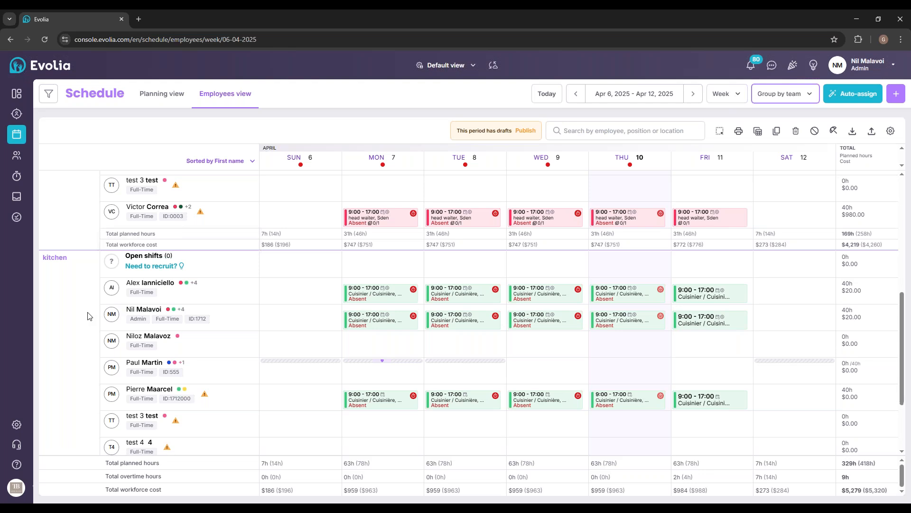
scroll(87, 314, "up", 5)
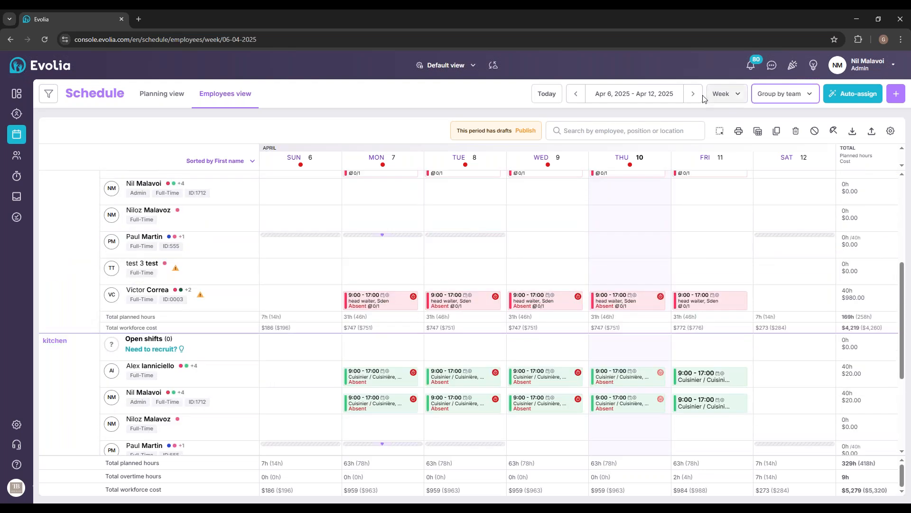
- Show the week of Apr 13 to Apr 19, 2025 and set the schedule to No grouping
left_click(693, 94)
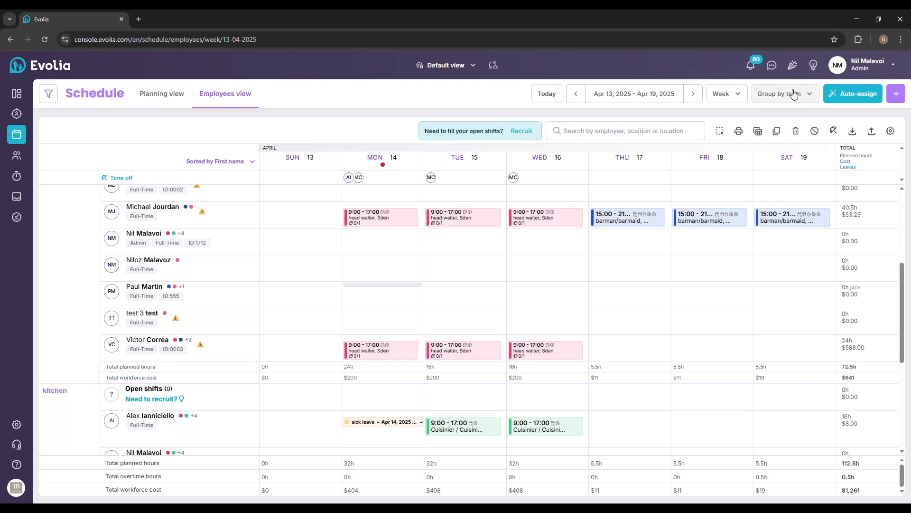
left_click(774, 93)
left_click(784, 114)
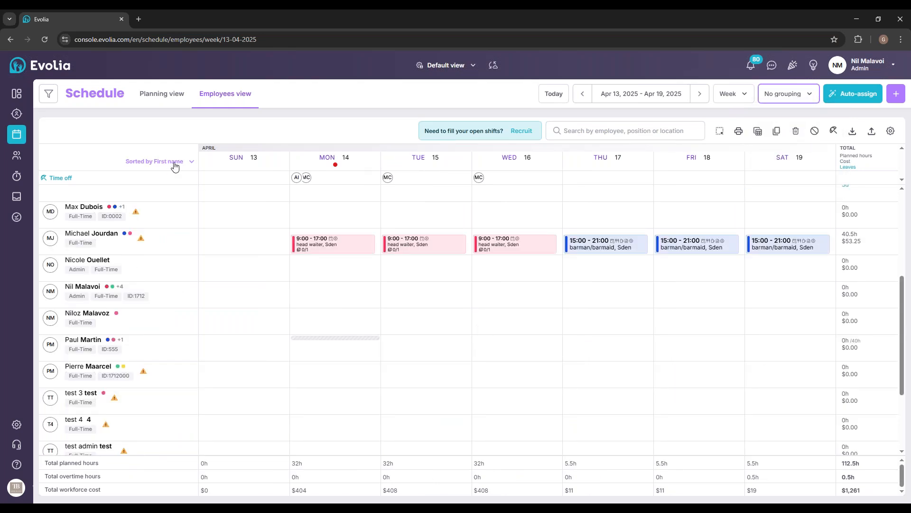
- Sort the schedule's employees by last name
left_click(173, 165)
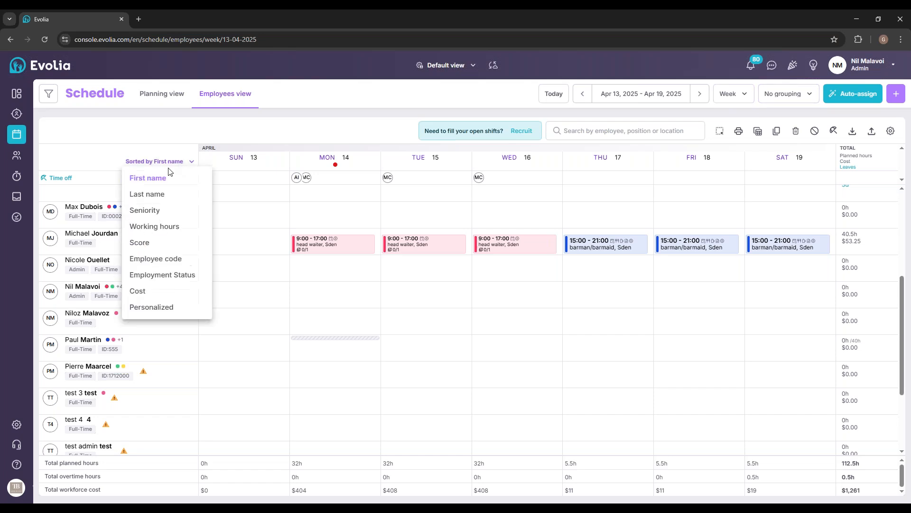
left_click(168, 193)
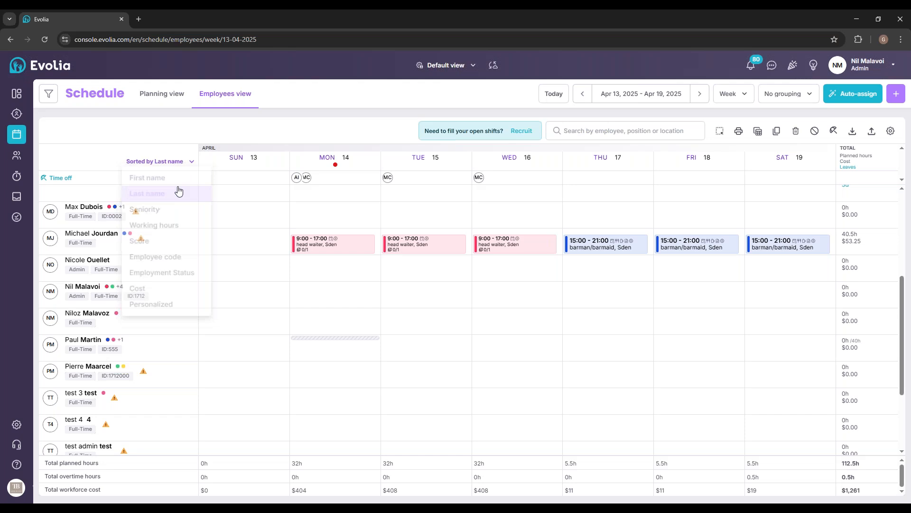
- Switch the employee sorting to Personalized, try moving the fourth employee to the top, and close the display order dialog
left_click(176, 164)
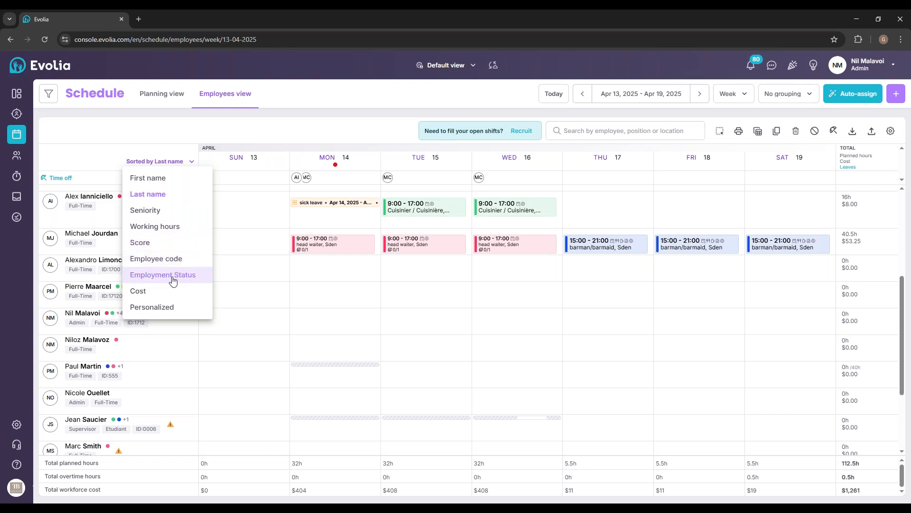
left_click(169, 308)
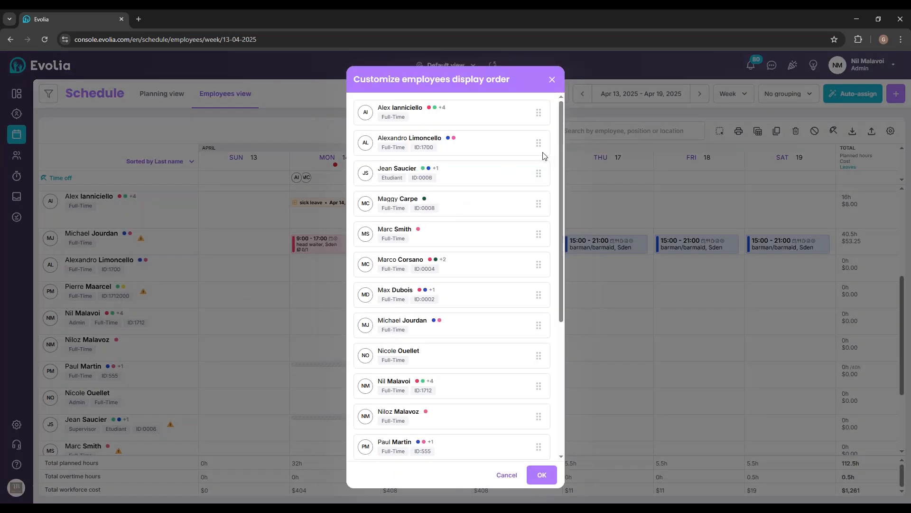
left_click_drag(537, 207, 536, 113)
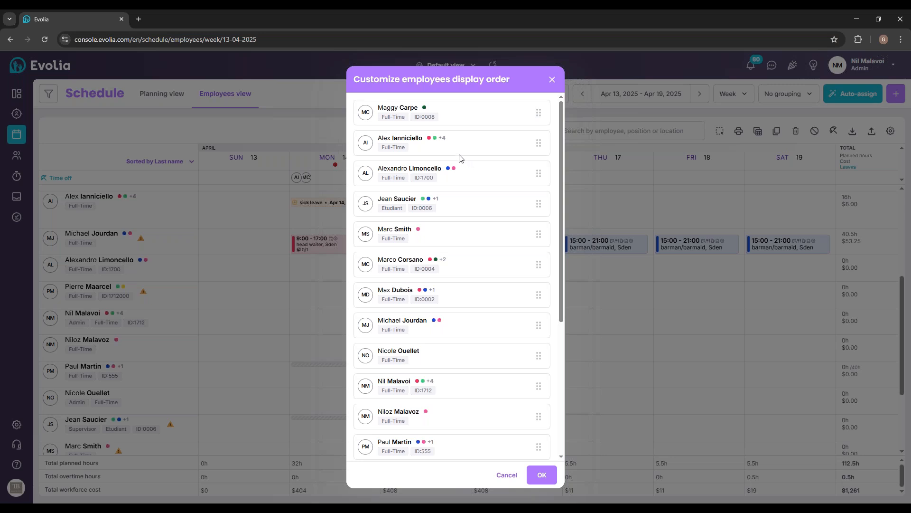
left_click(551, 79)
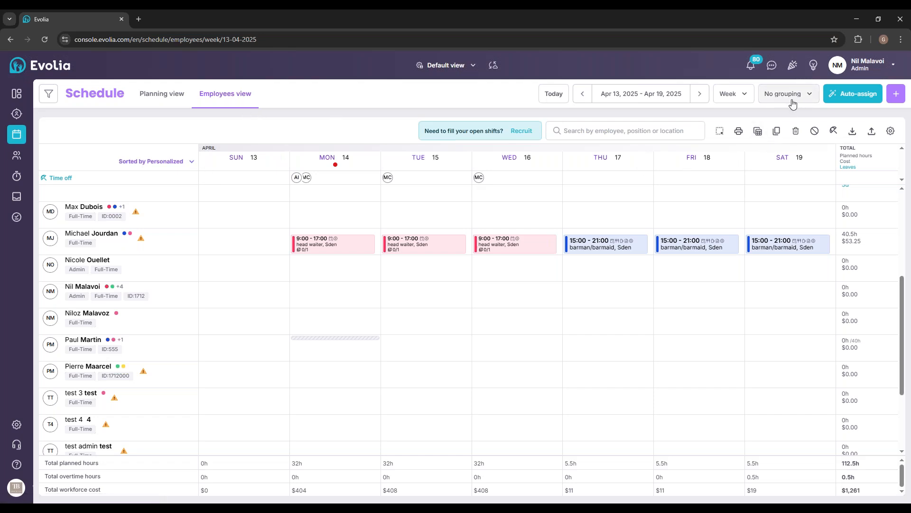
- Start a new open shift on Tuesday, April 15, 2025, keeping the hours from 9:00 to 17:00
mouse_move(352, 201)
scroll(361, 204, "up", 4)
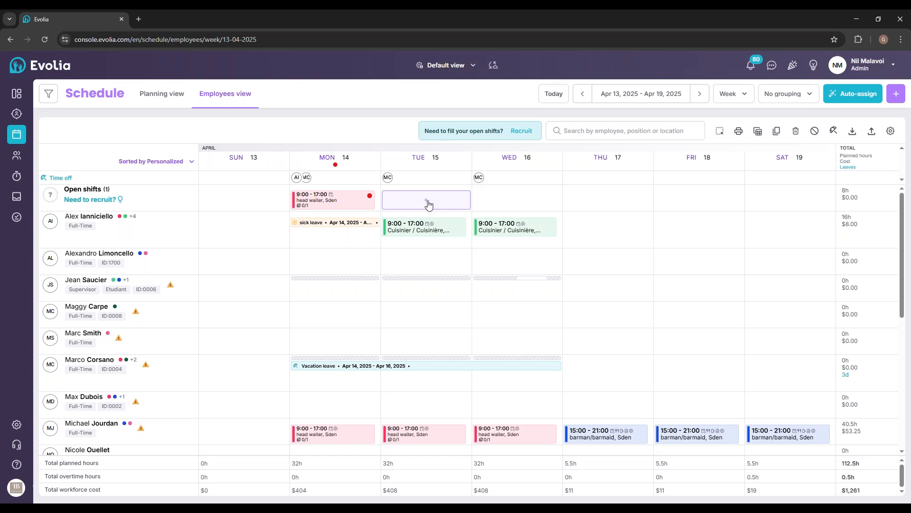
left_click(427, 204)
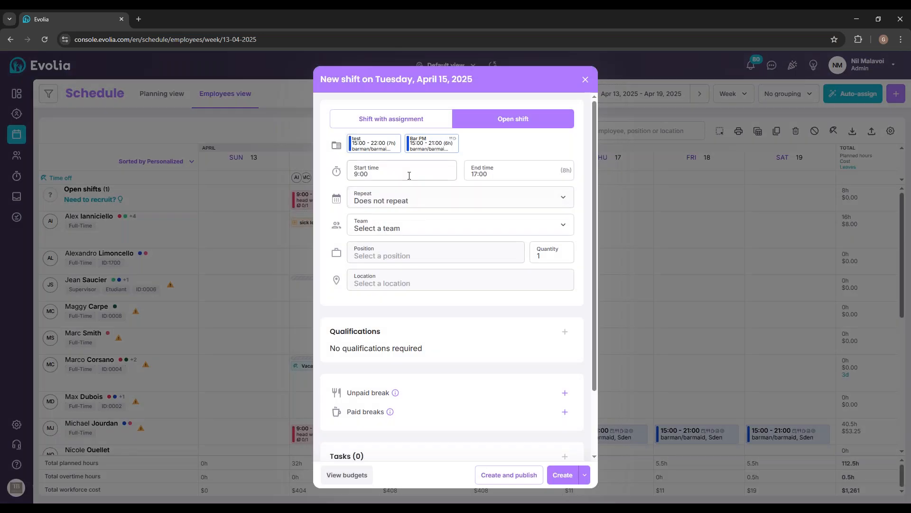
left_click(409, 173)
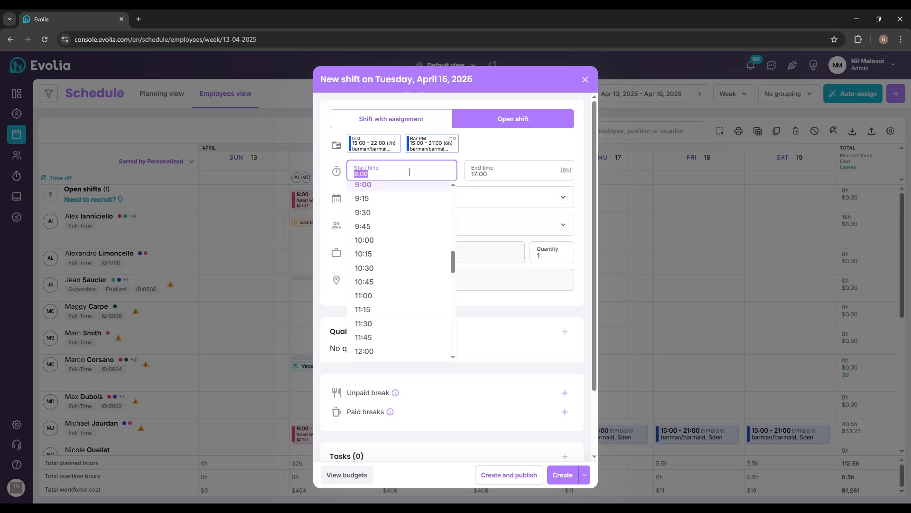
left_click(409, 173)
left_click(518, 172)
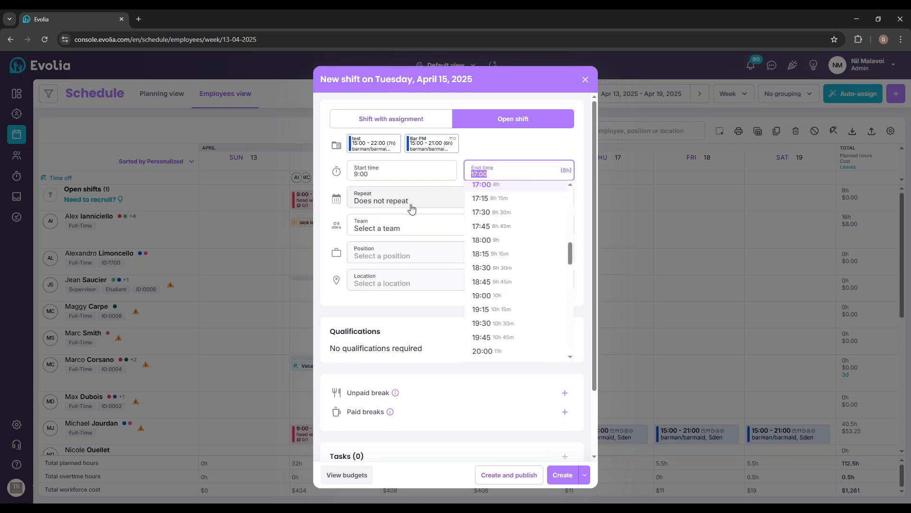
left_click(318, 238)
- Set the new open shift's team to Floor, position to head waiter with quantity 1, and location to 0001 - Wine room
left_click(407, 230)
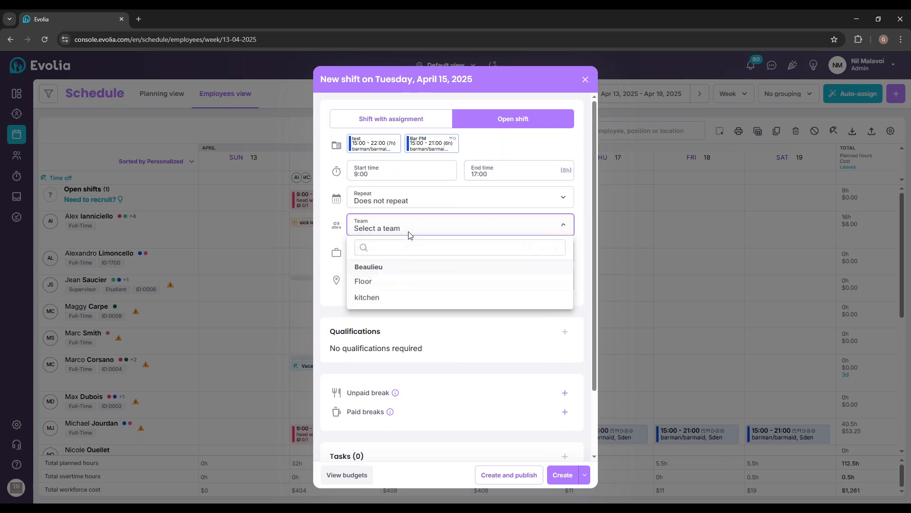
left_click(411, 282)
left_click(380, 252)
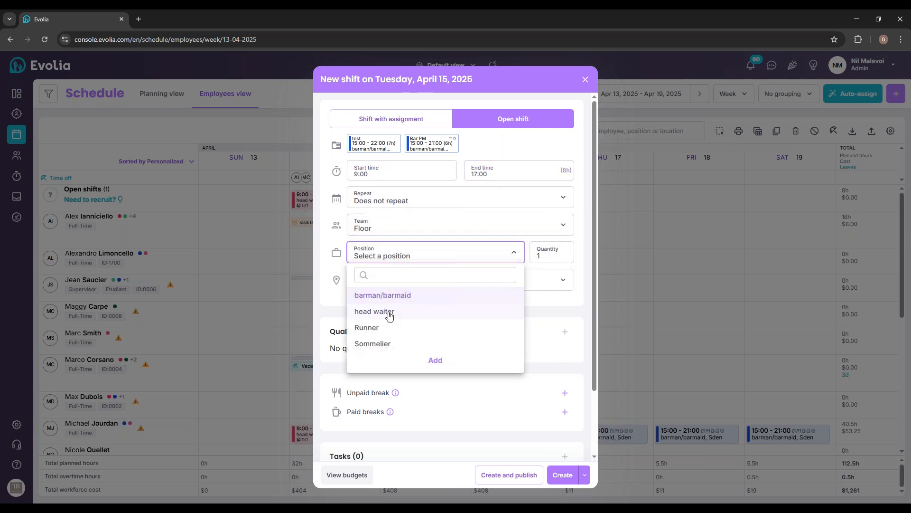
left_click(388, 315)
left_click(399, 283)
left_click(392, 339)
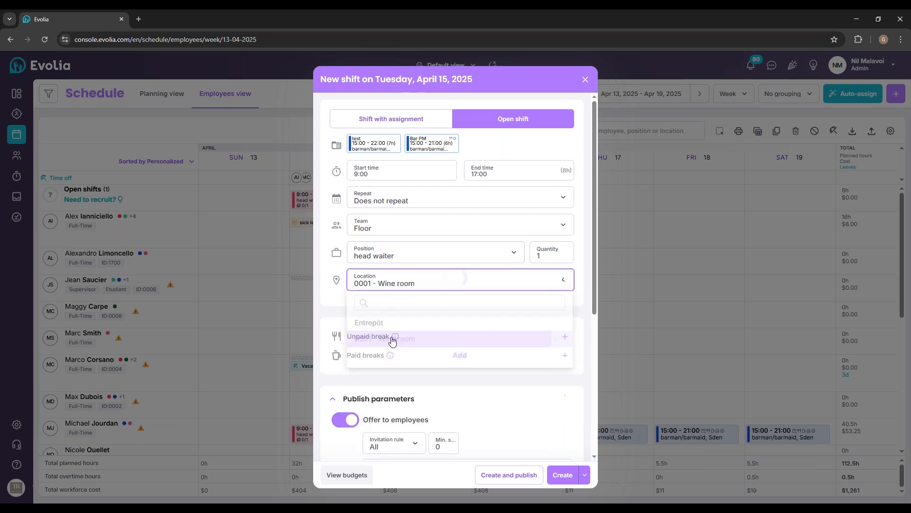
left_click(546, 255)
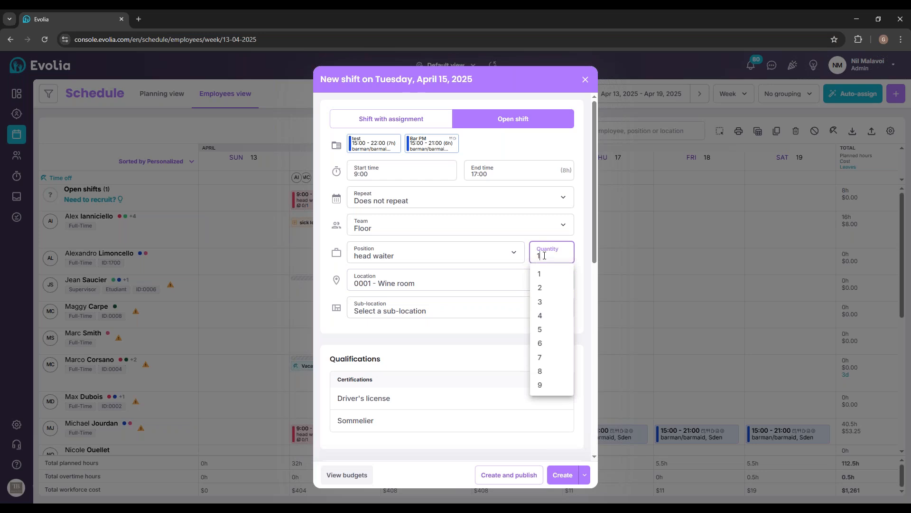
scroll(332, 298, "down", 1)
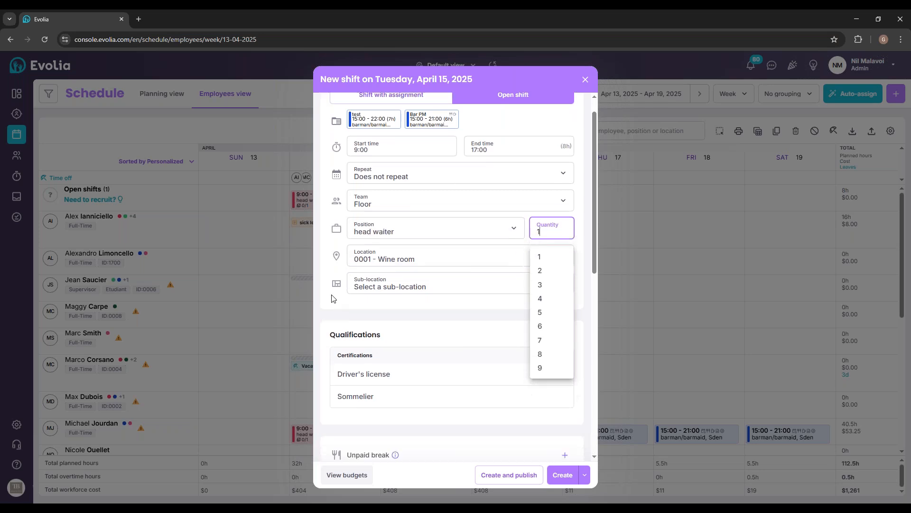
left_click(372, 281)
- Add an unpaid break of 30 minutes to the new shift
scroll(465, 275, "down", 1)
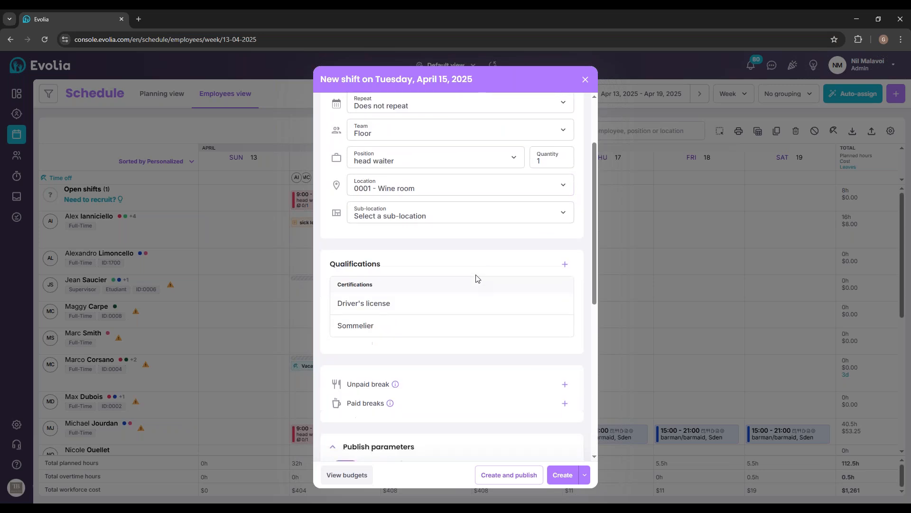
scroll(463, 295, "down", 1)
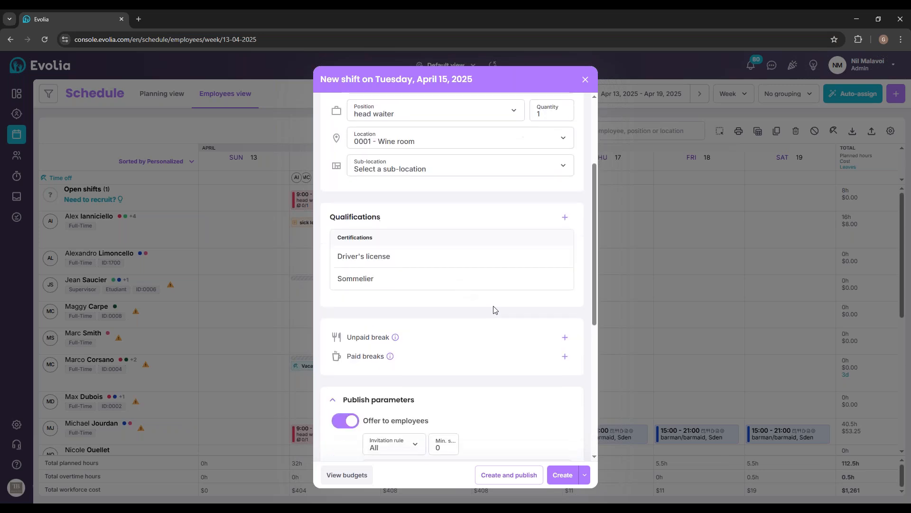
left_click(565, 336)
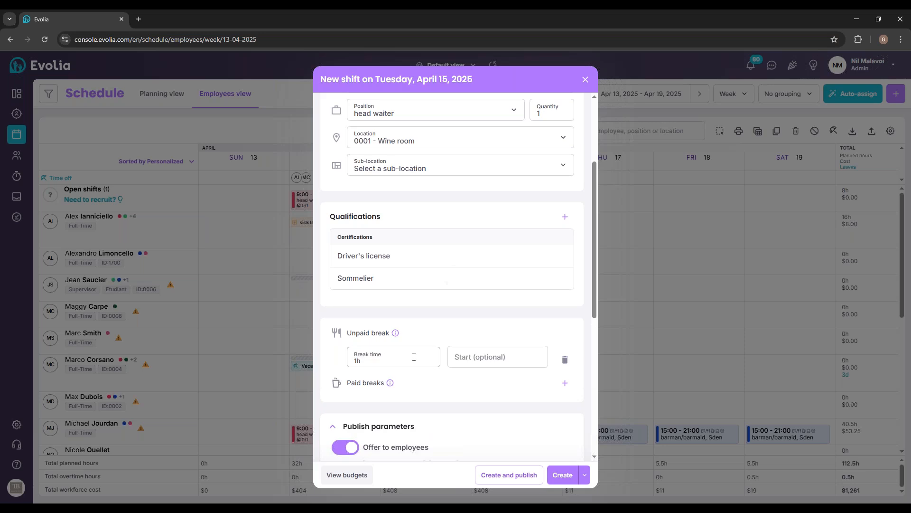
left_click(400, 359)
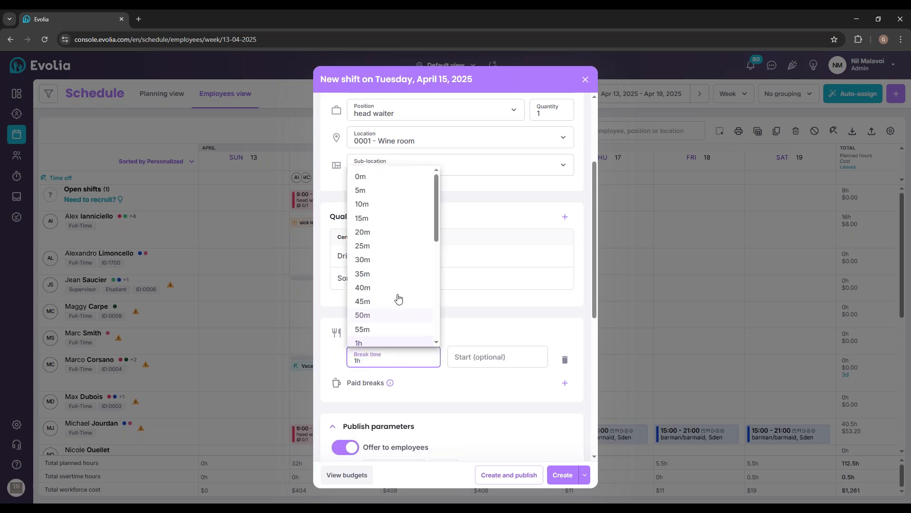
left_click(376, 261)
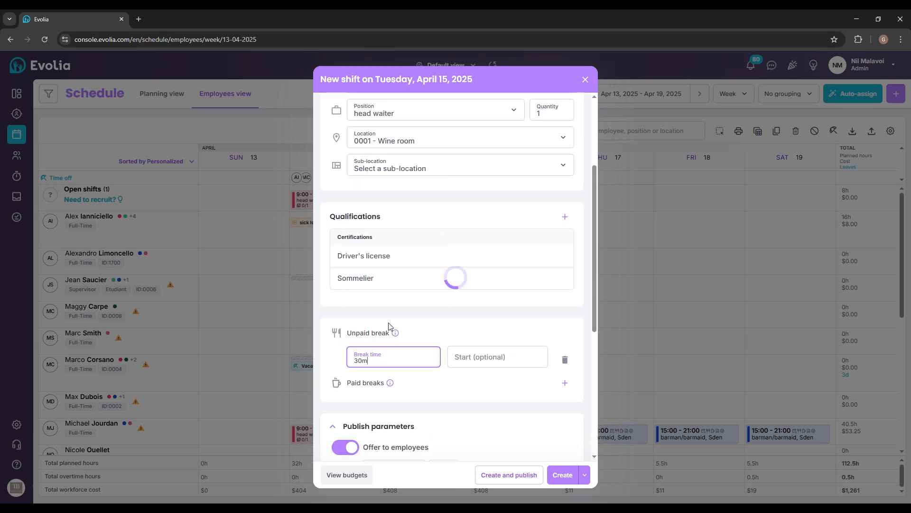
- Create the open shift without publishing it, keeping Offer to employees and Needs approval enabled in the publish parameters
scroll(413, 332, "down", 3)
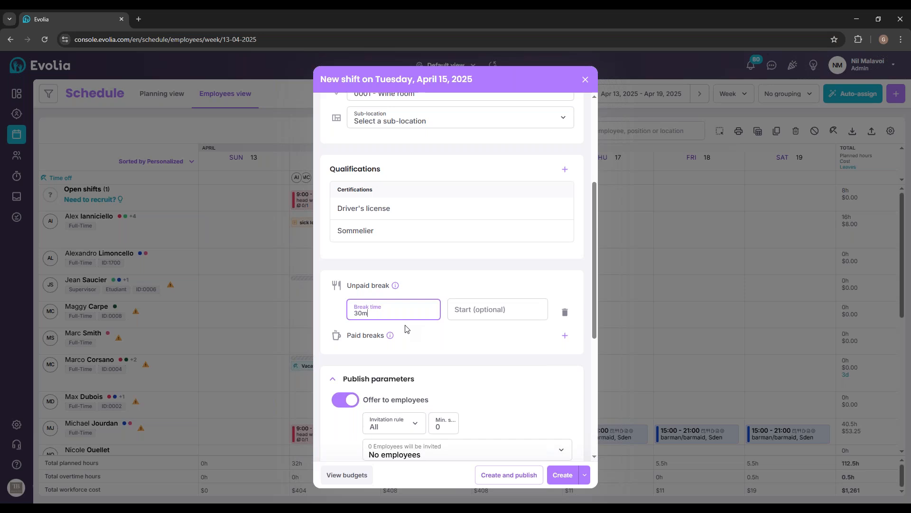
scroll(421, 326, "down", 2)
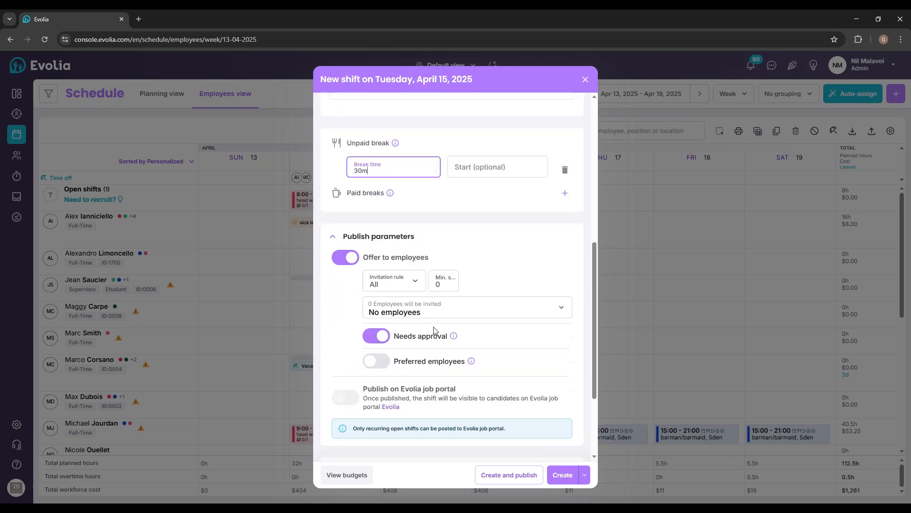
scroll(492, 319, "down", 3)
scroll(480, 322, "up", 7)
scroll(478, 324, "down", 5)
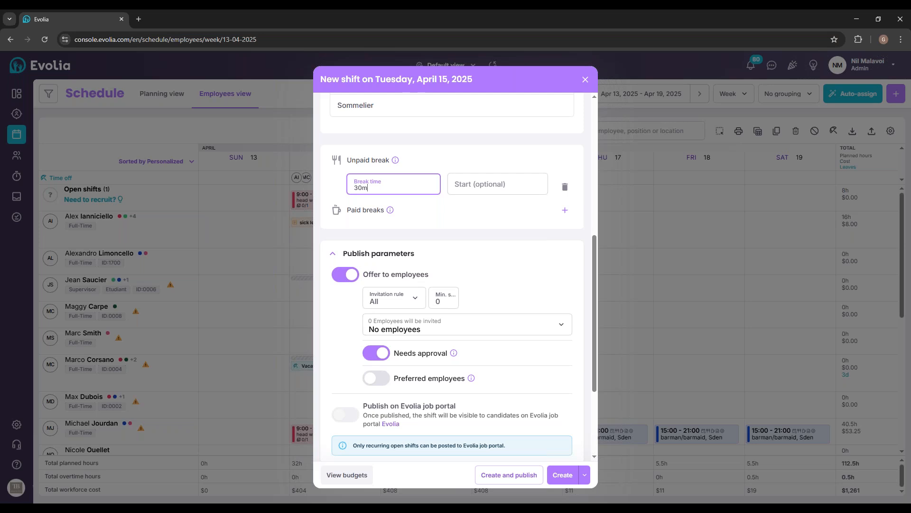
left_click(562, 475)
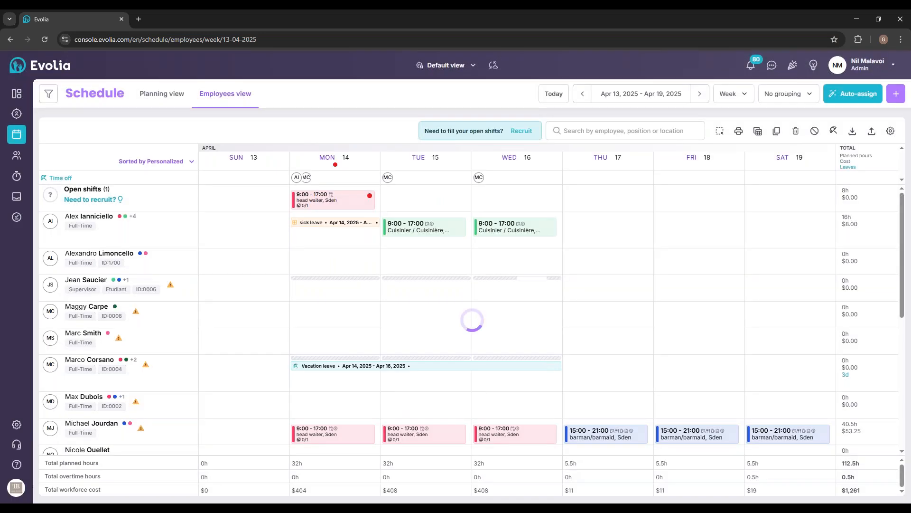
- Check which employees could be assigned to the open April 15 head waiter shift using the advanced search, and close the assignment dialog
mouse_move(424, 203)
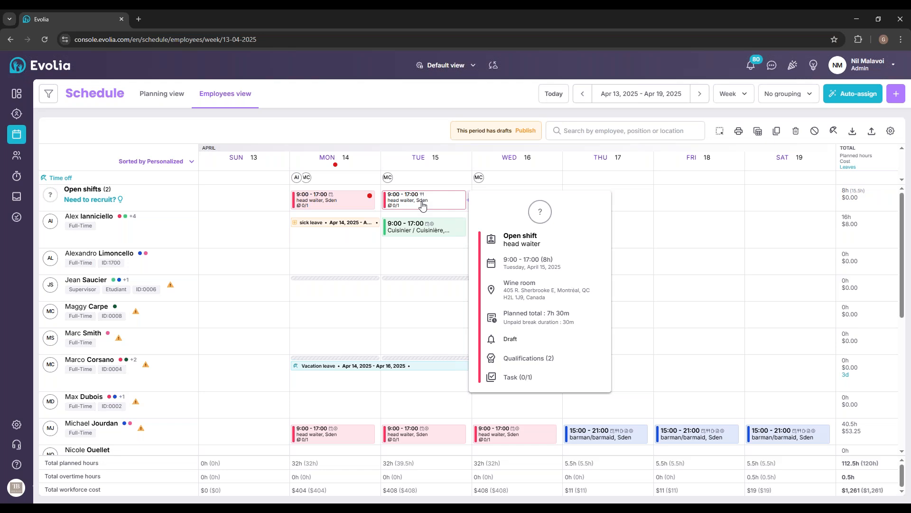
left_click(428, 202)
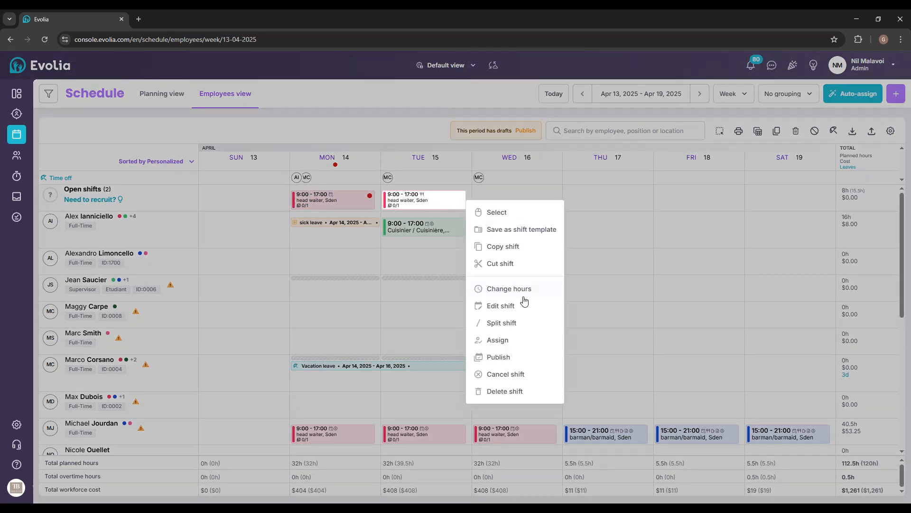
left_click(502, 341)
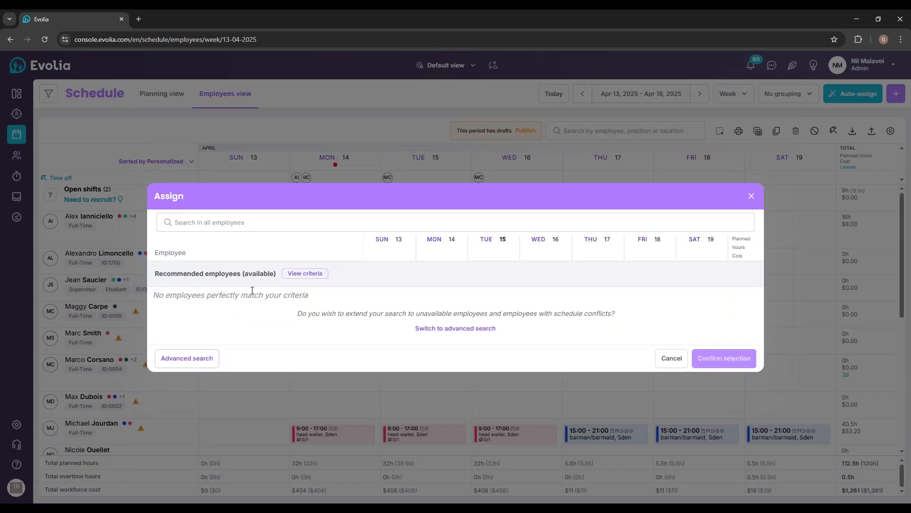
left_click(427, 329)
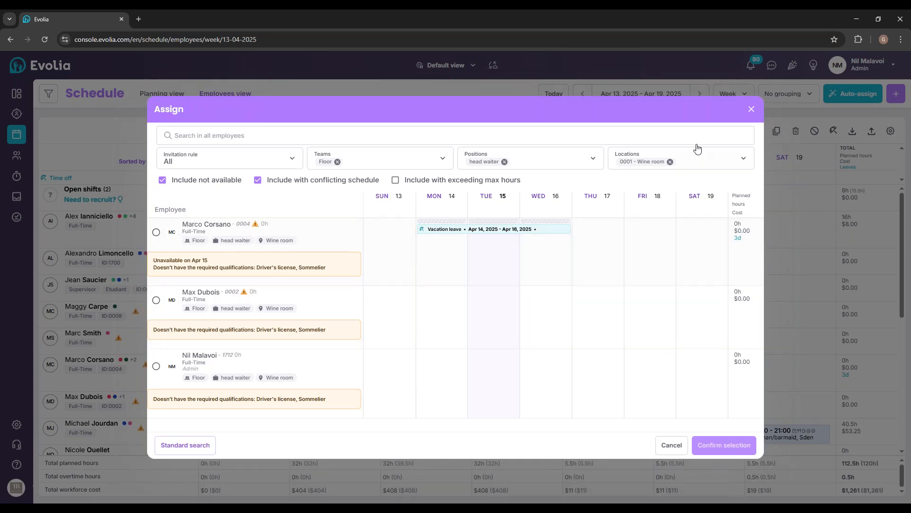
left_click(751, 109)
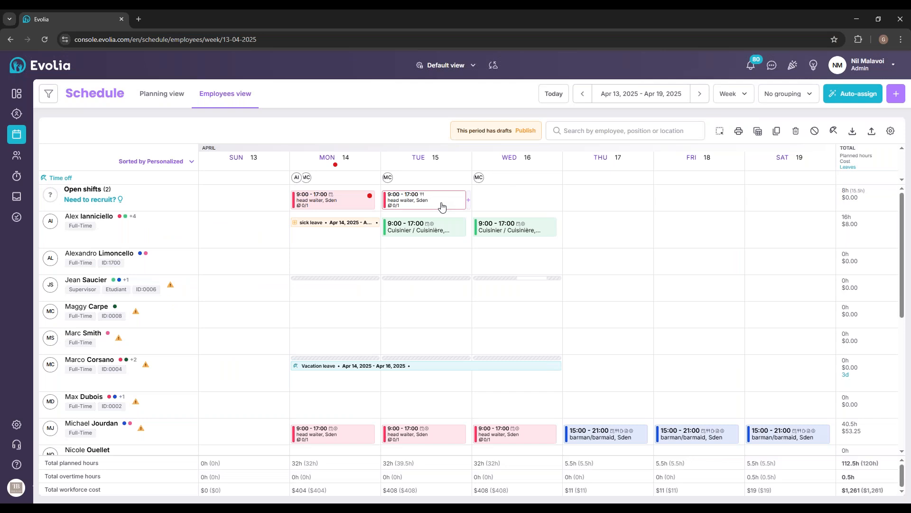
- Assign the open April 15 head waiter shift as a draft to the employee in the row directly below the vacation leave
mouse_move(439, 204)
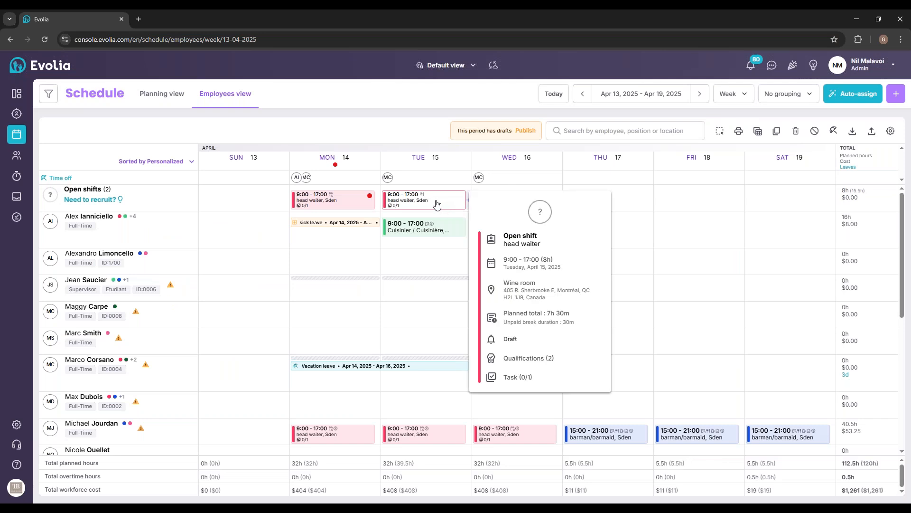
left_click_drag(436, 204, 437, 407)
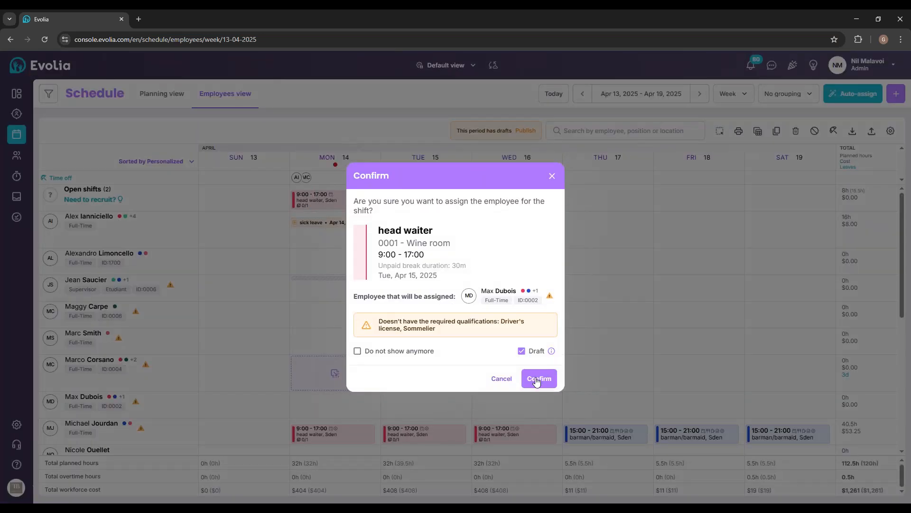
left_click(540, 383)
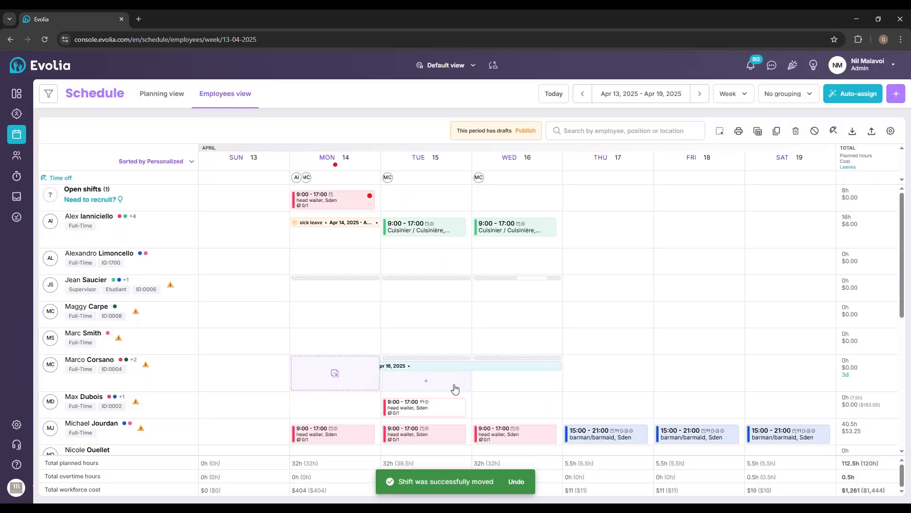
- Create a draft shift for the same employee on Wednesday, April 16, from 9:00 to 17:00 with team kitchen and position Cuisinier / Cuisinière
scroll(480, 392, "down", 1)
scroll(506, 369, "up", 1)
scroll(489, 369, "down", 1)
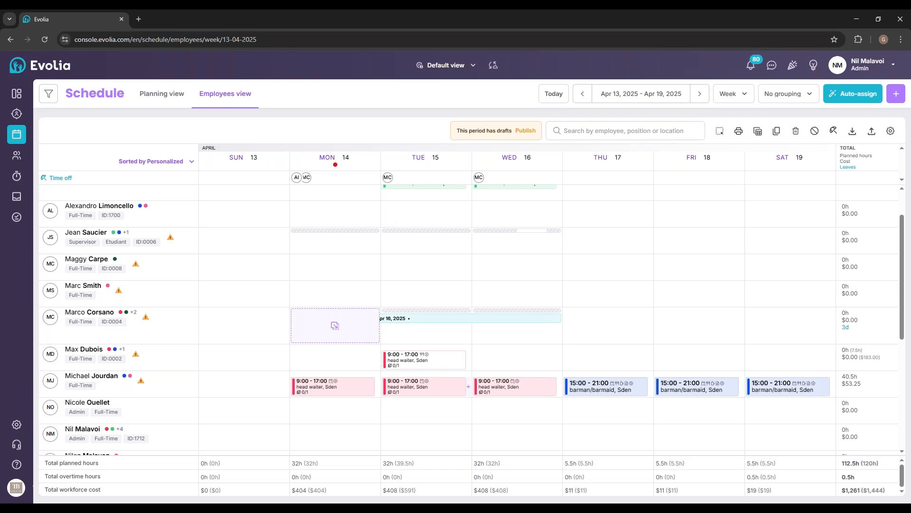
mouse_move(414, 365)
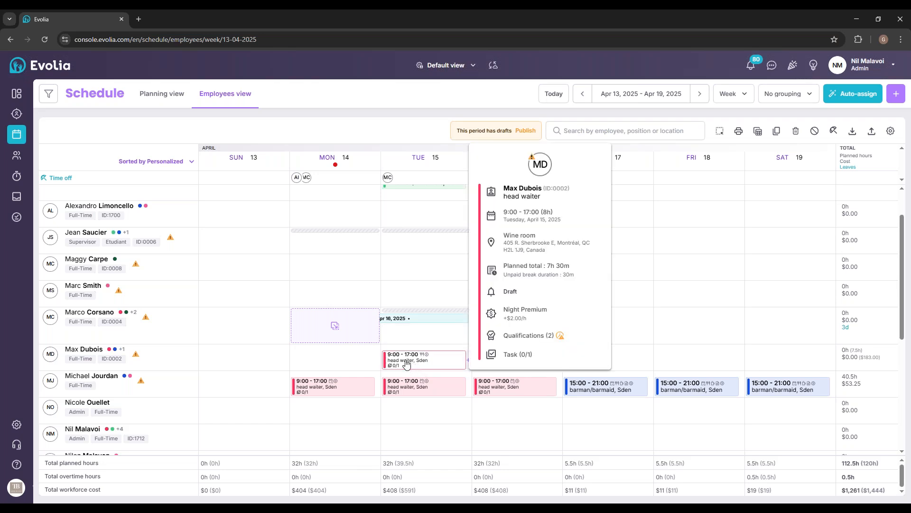
mouse_move(432, 385)
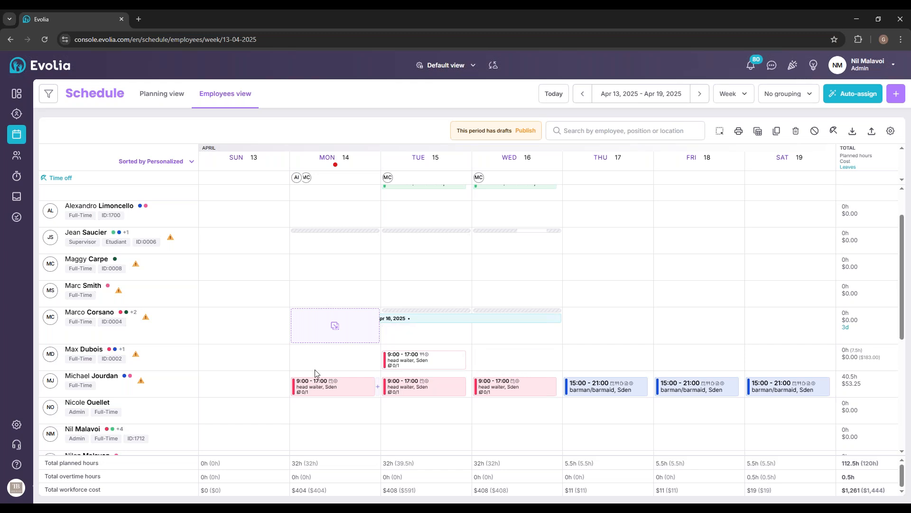
mouse_move(121, 362)
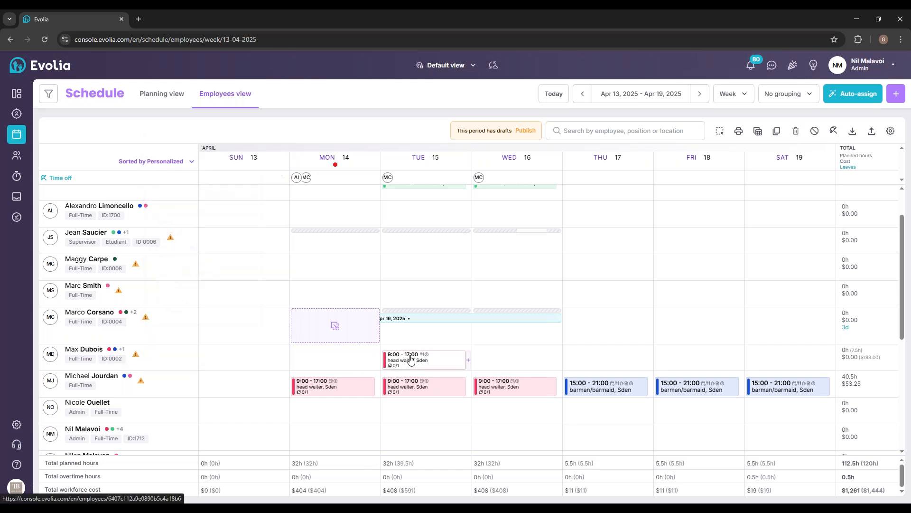
left_click(501, 360)
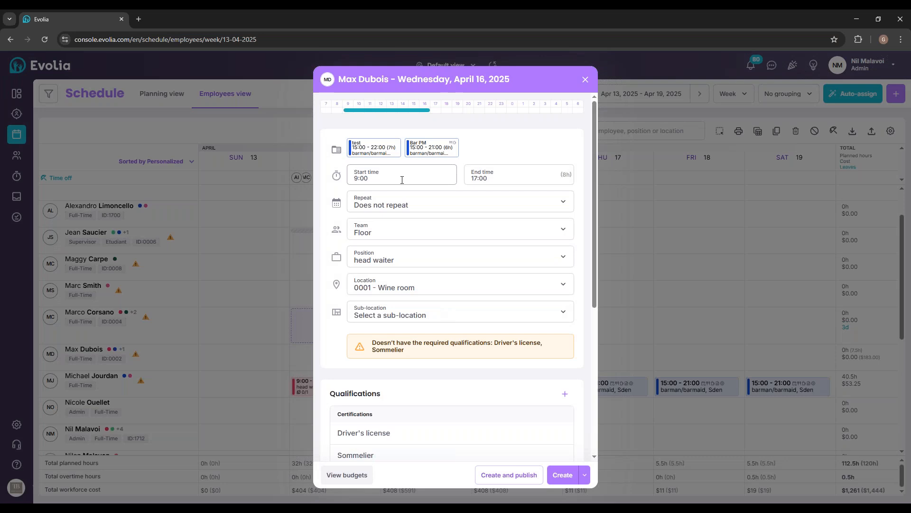
left_click(412, 231)
left_click(382, 304)
left_click(401, 259)
left_click(408, 300)
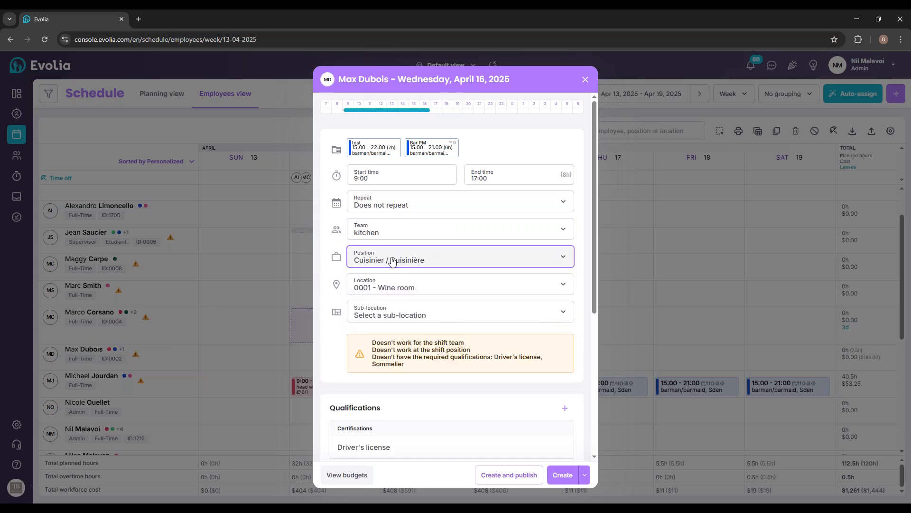
left_click(567, 481)
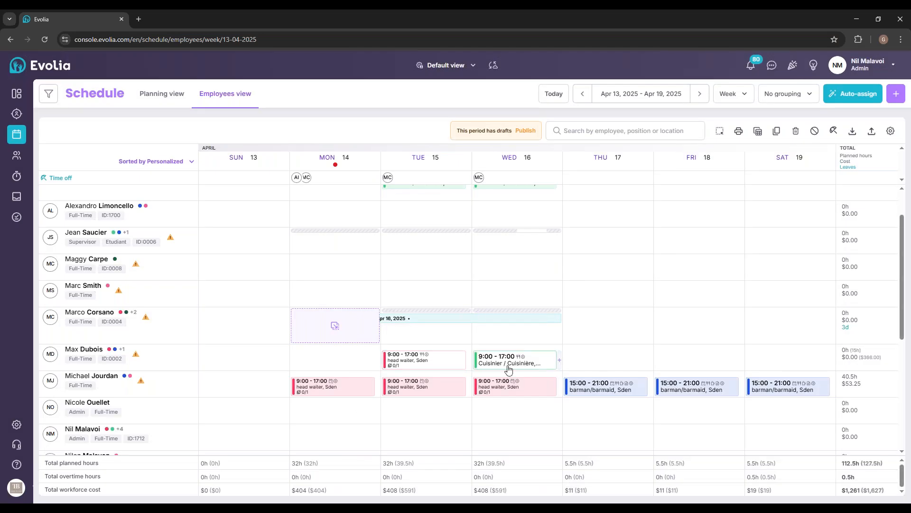
- Try to publish only the draft head waiter shift on Tuesday, April 15
mouse_move(506, 369)
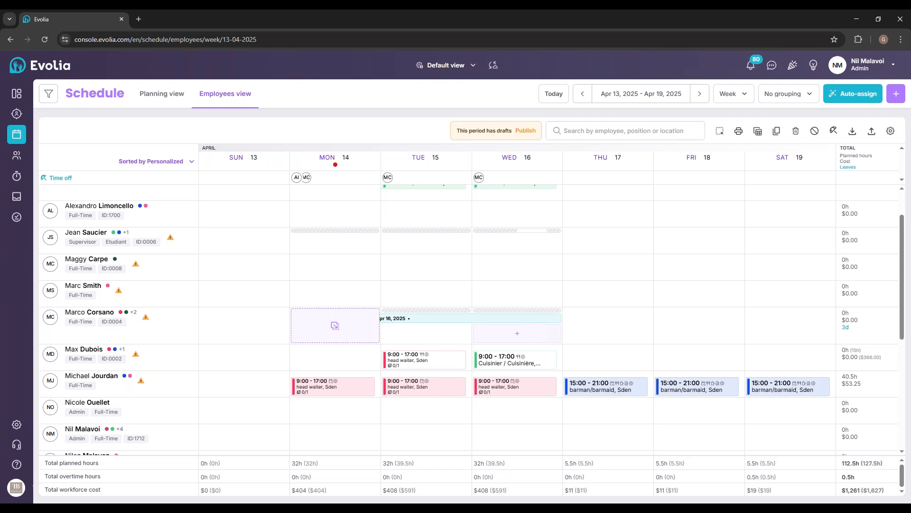
right_click(425, 361)
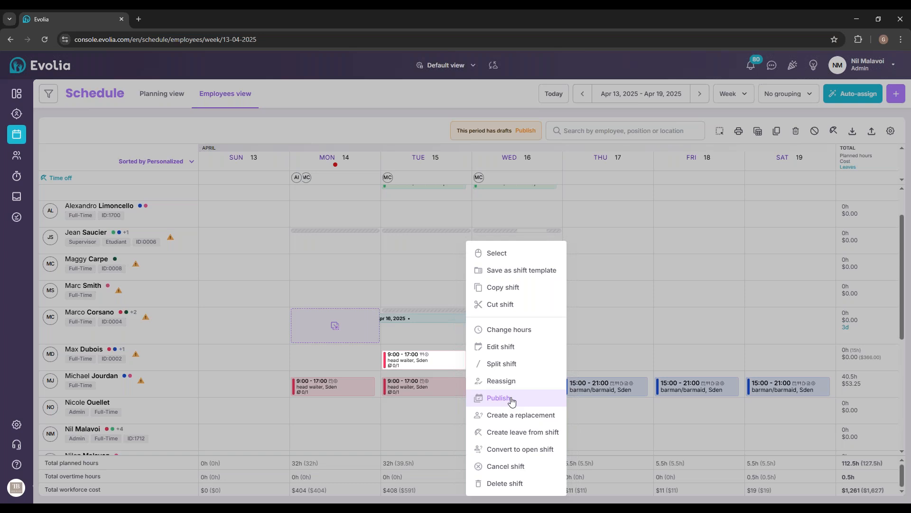
left_click(416, 123)
left_click_drag(457, 130, 512, 134)
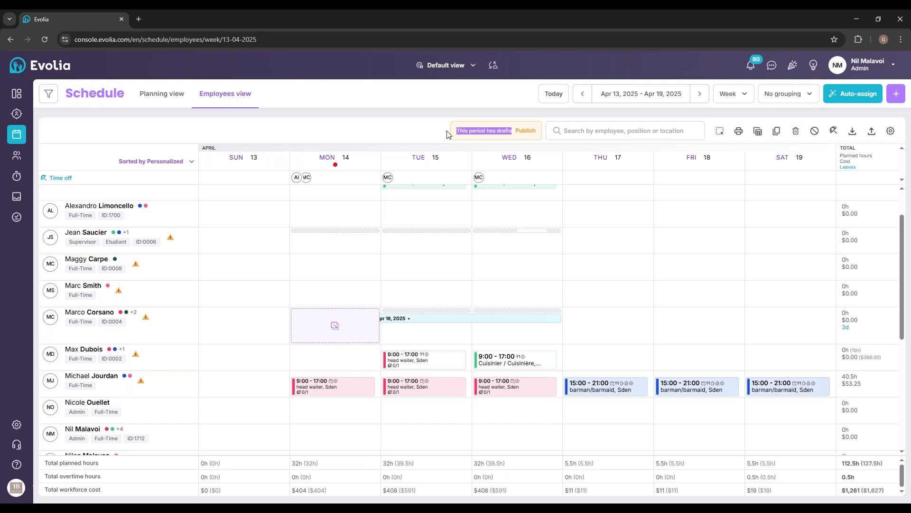
right_click(440, 357)
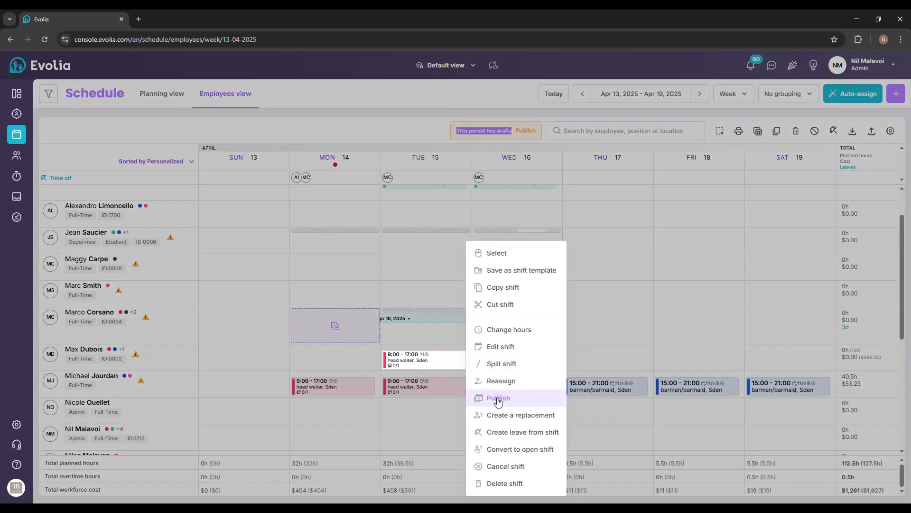
left_click(500, 398)
left_click(526, 306)
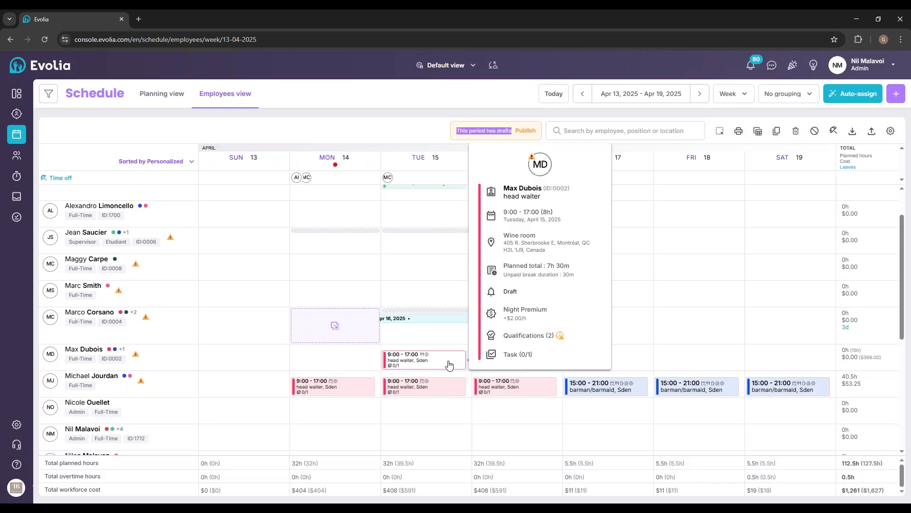
- Publish all draft shifts in the week of Apr 13 to Apr 19, 2025
left_click(524, 131)
left_click(536, 316)
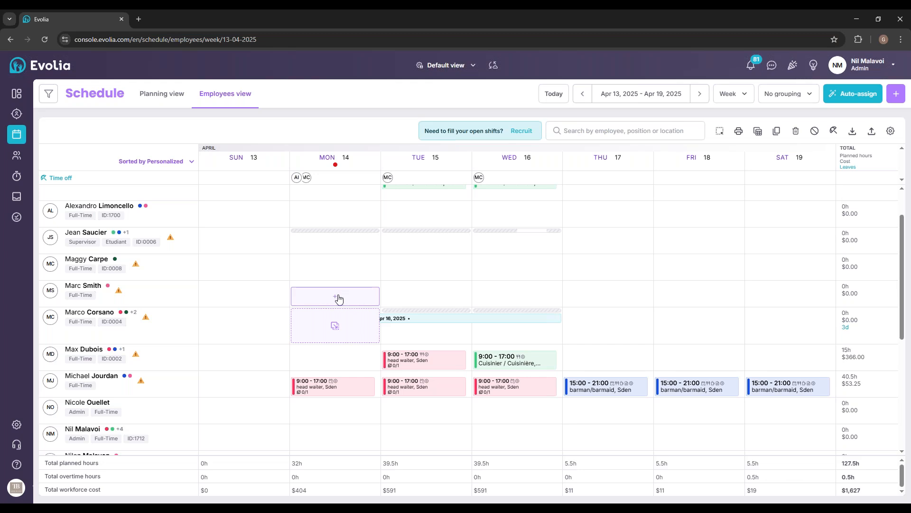
- Start a Monday, April 14 shift for the employee directly above the vacation leave, with a custom repeat every 1 week on Monday through Thursday
left_click(338, 298)
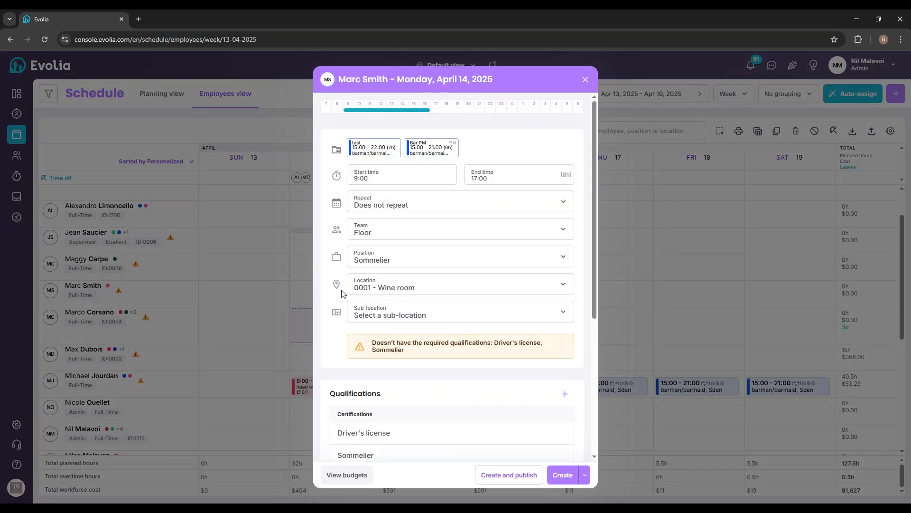
left_click(403, 206)
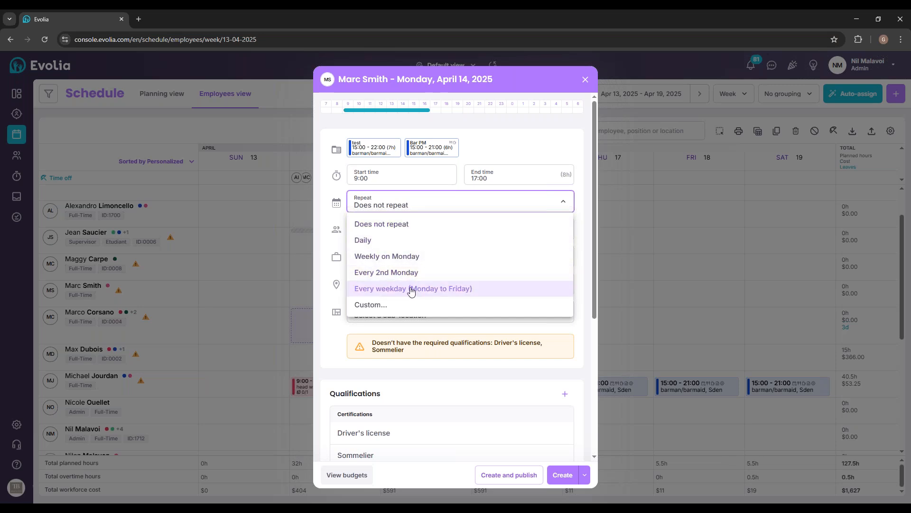
left_click(388, 307)
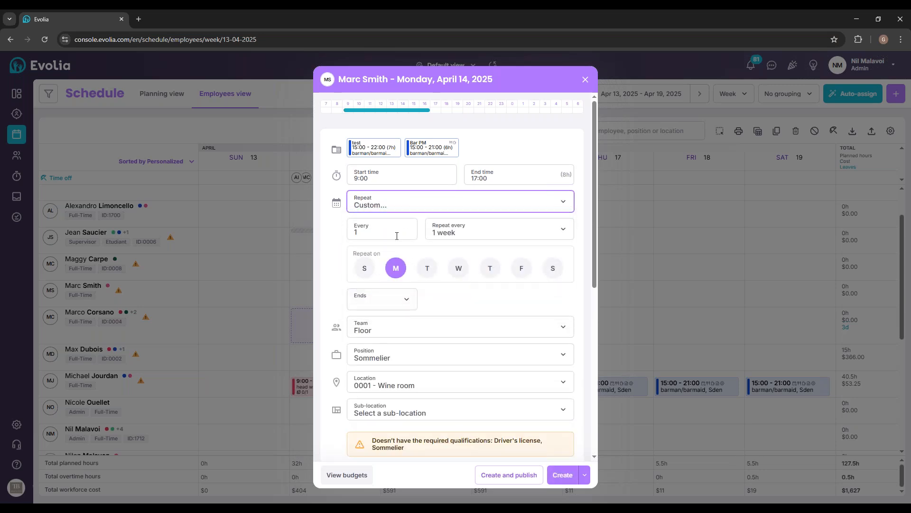
left_click(381, 236)
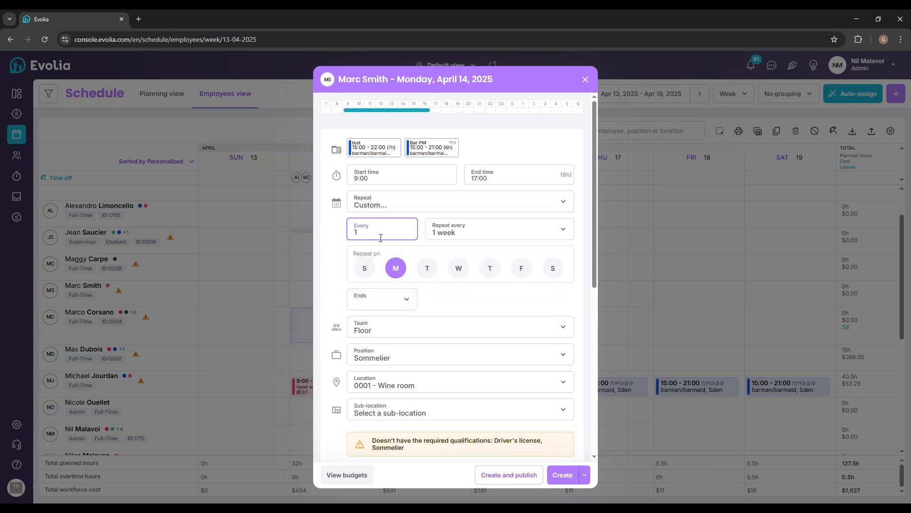
type("2")
key("BackSpace")
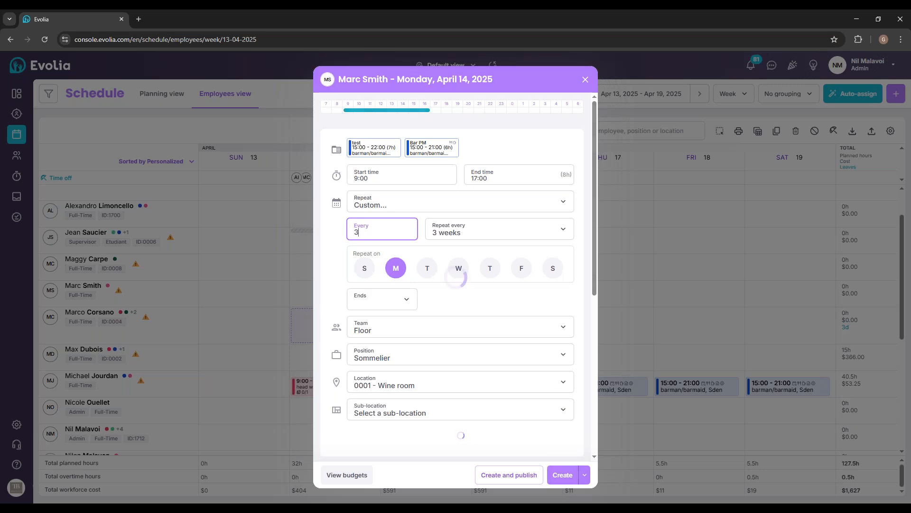
type("1")
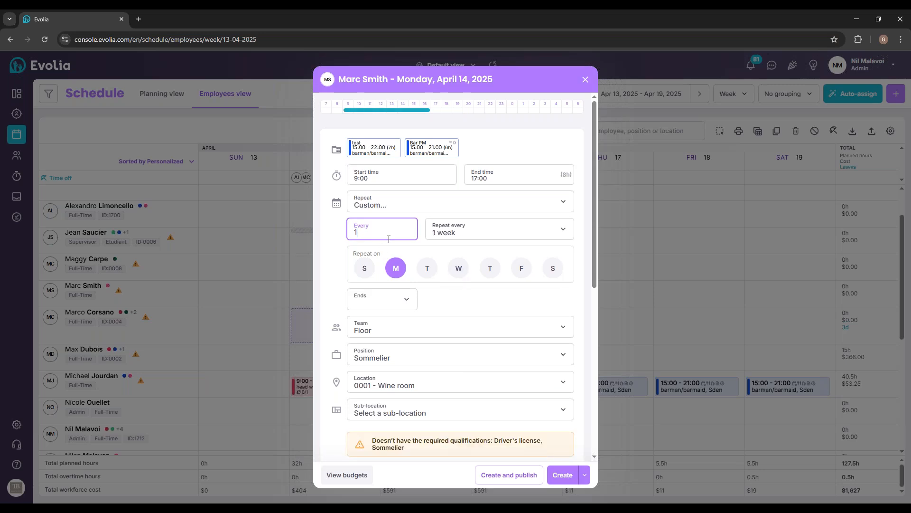
left_click(427, 268)
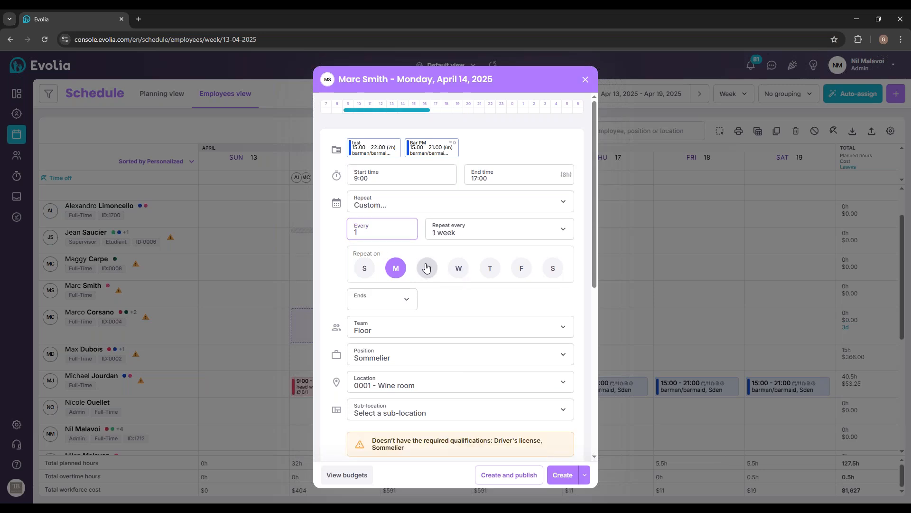
left_click(459, 268)
left_click(490, 268)
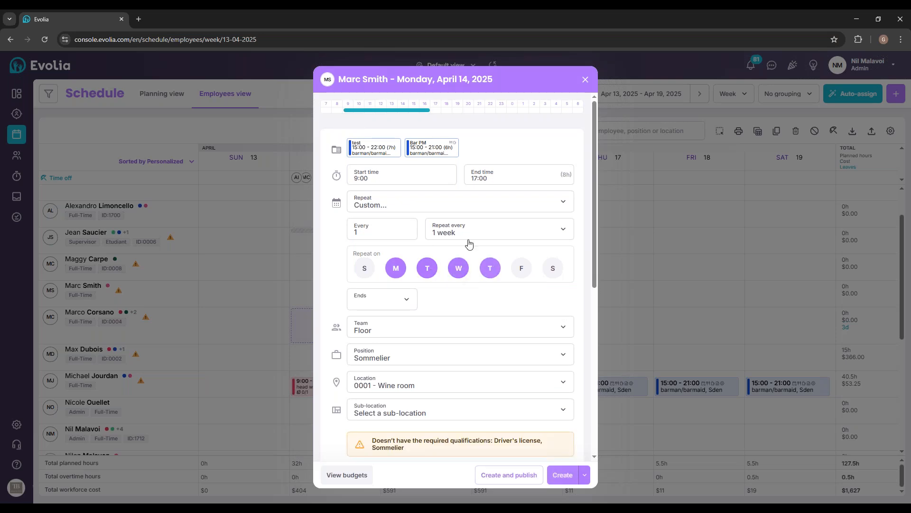
- End the repetition on June 14, 2025, and create and publish the recurring sommelier shifts
left_click(405, 299)
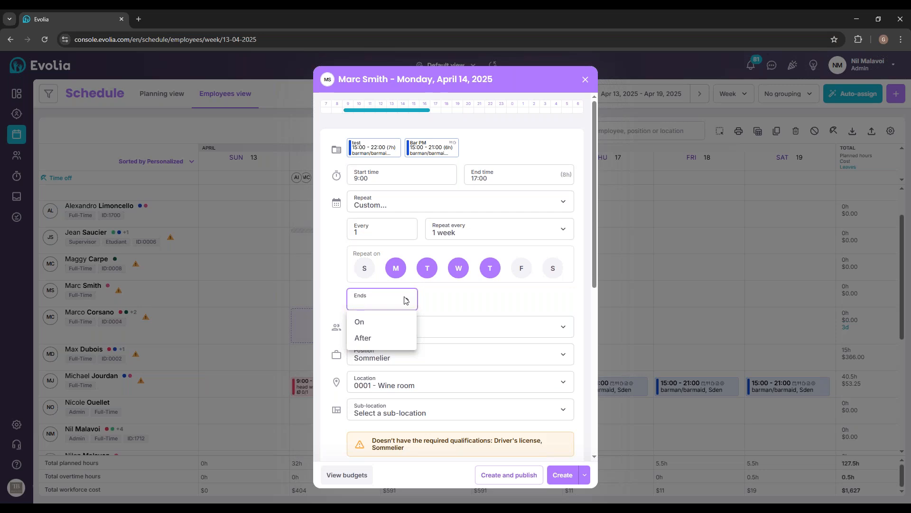
left_click(373, 322)
left_click(515, 305)
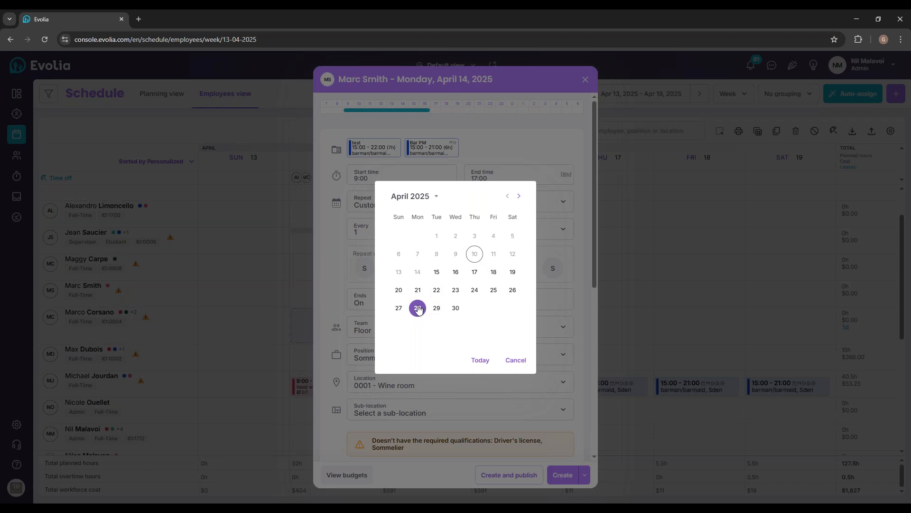
left_click(519, 196)
left_click(519, 197)
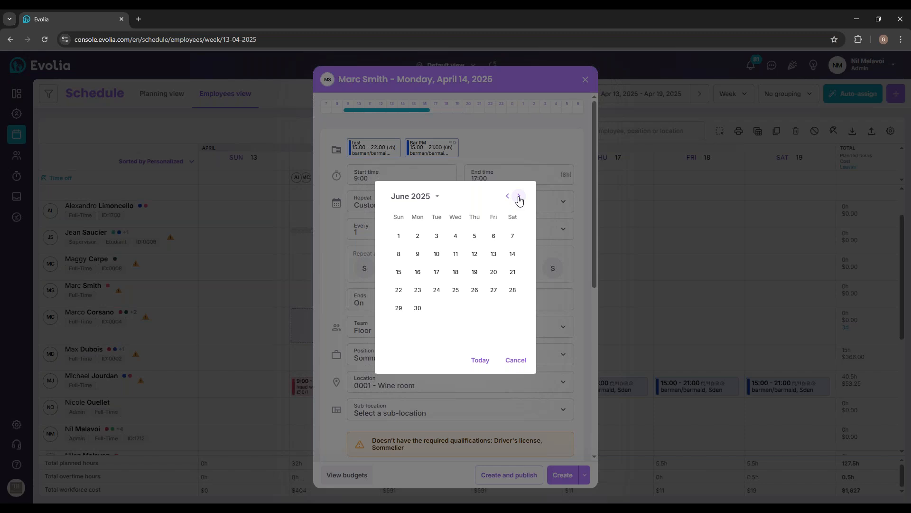
left_click(513, 254)
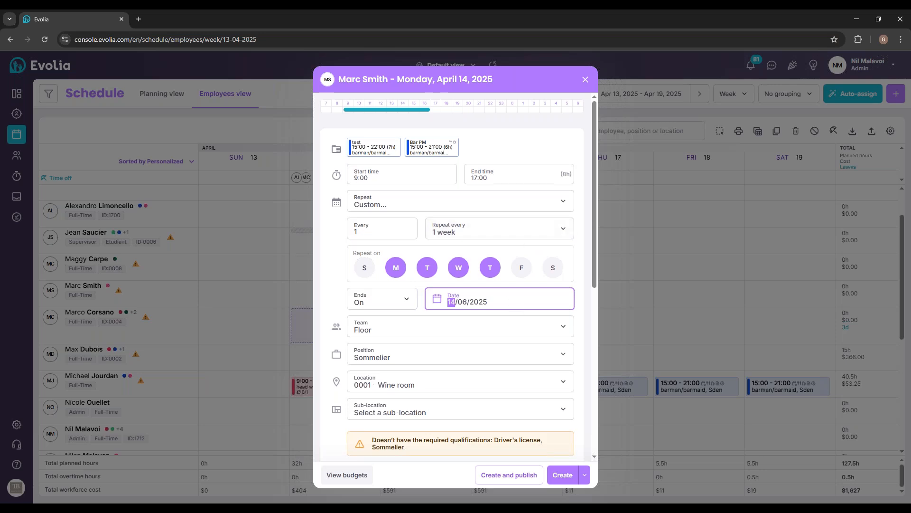
scroll(522, 311, "down", 1)
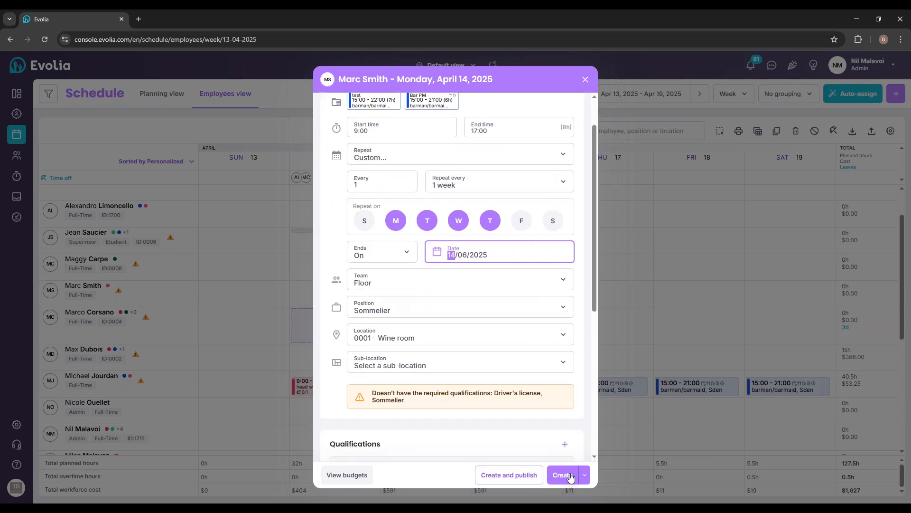
left_click(508, 482)
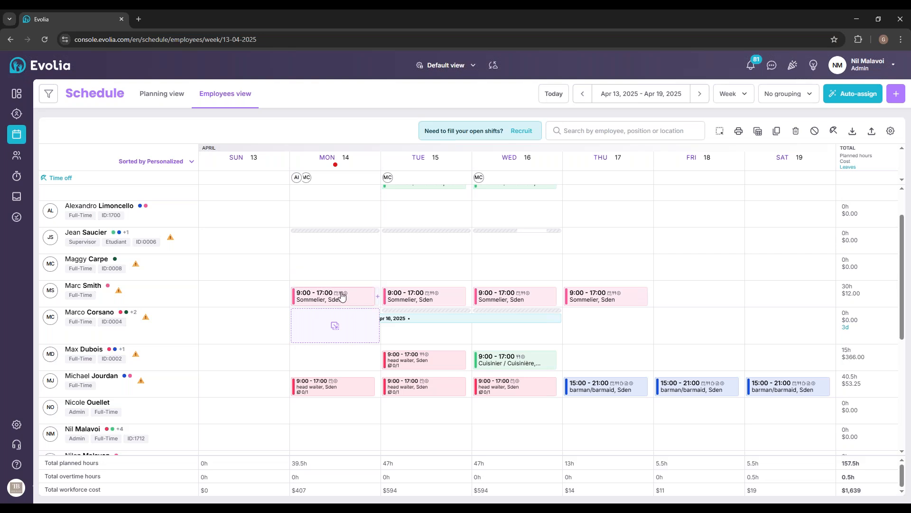
- Save the Monday, April 14 sommelier shift as a shift template named "Sommelier - 9:00 to 17:00"
right_click(342, 295)
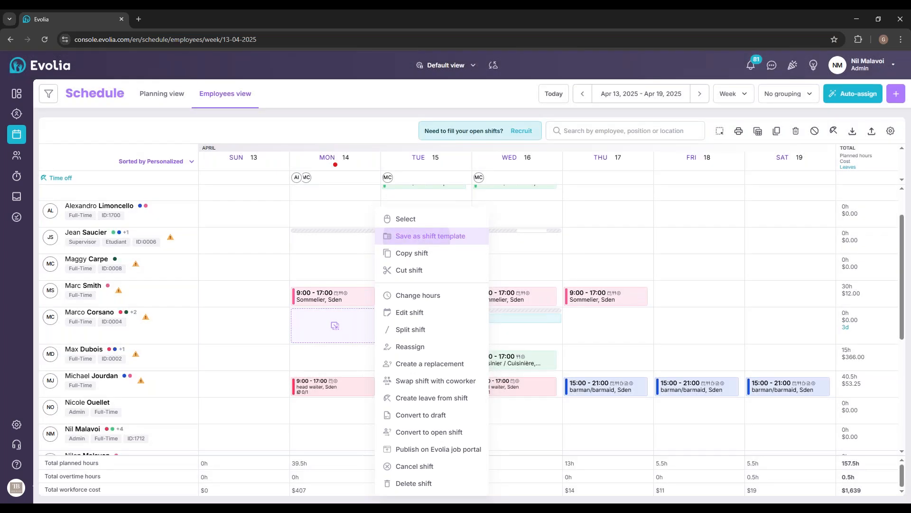
left_click(418, 237)
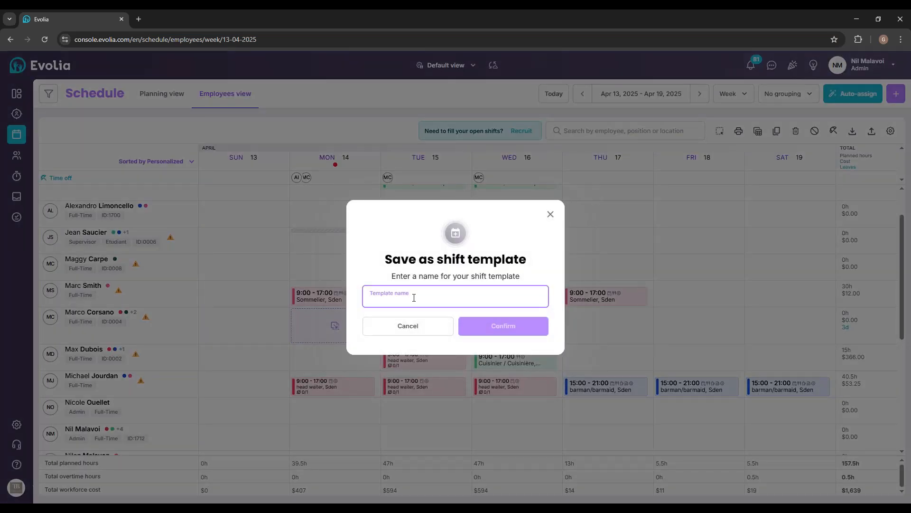
type("Sommelier ")
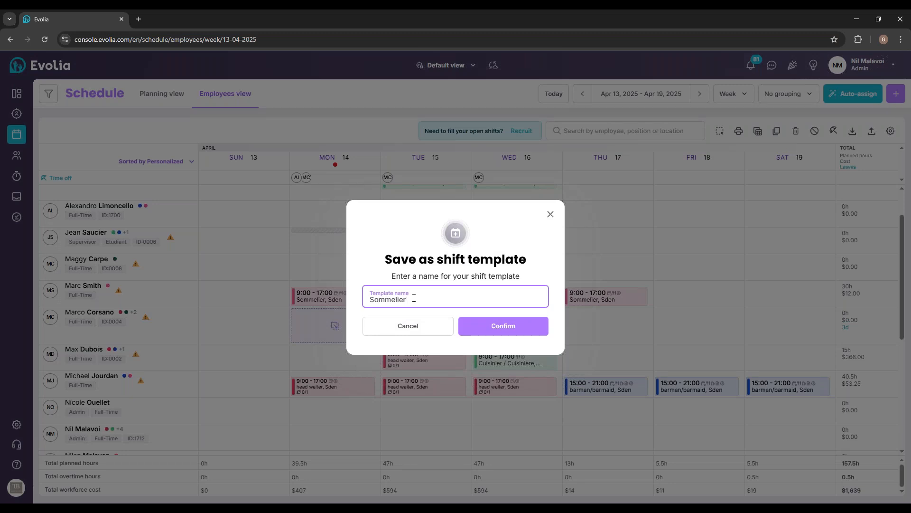
type("- 9:00 17:00")
left_click(432, 299)
type("to 17:00")
left_click(483, 333)
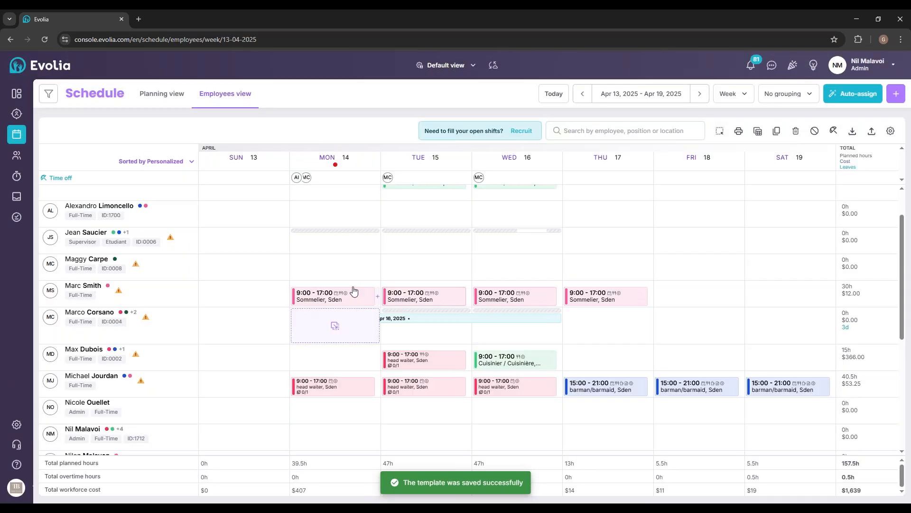
- Try the saved Sommelier template in a new Monday, April 14 shift for the employee directly above the sommelier shifts
left_click(335, 326)
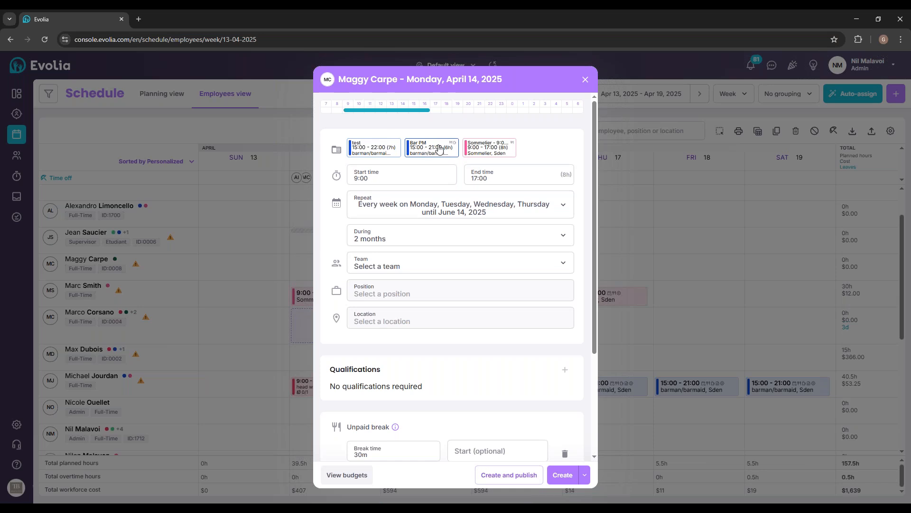
left_click(488, 149)
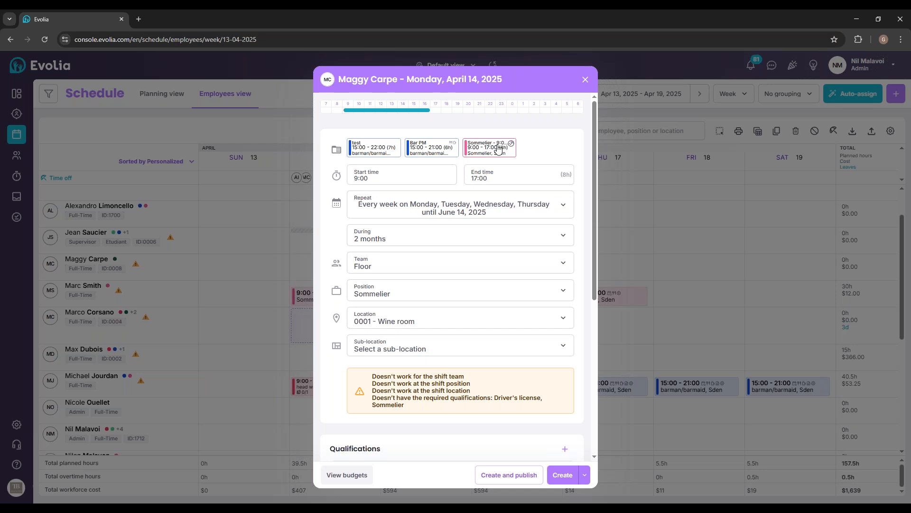
left_click(585, 80)
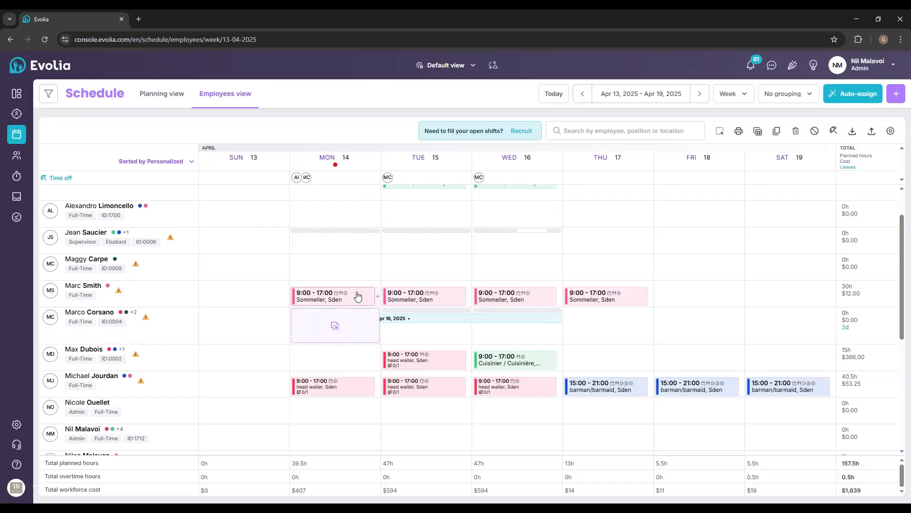
- Review the editable settings and available actions of the sommelier shift on Monday, April 14
right_click(365, 297)
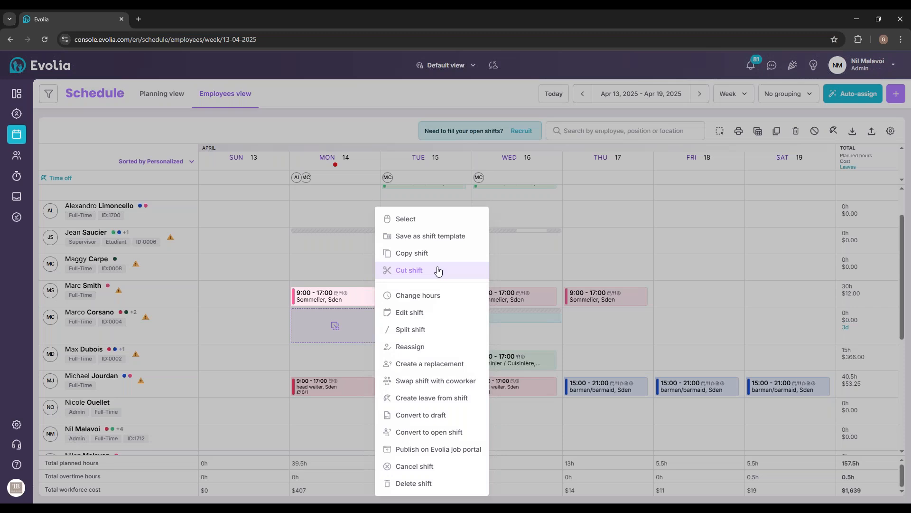
left_click(434, 317)
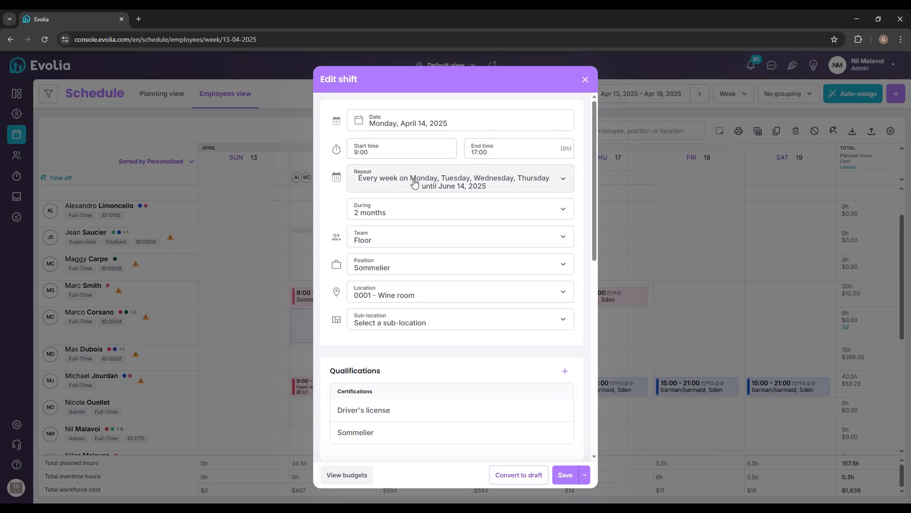
left_click(579, 84)
right_click(357, 298)
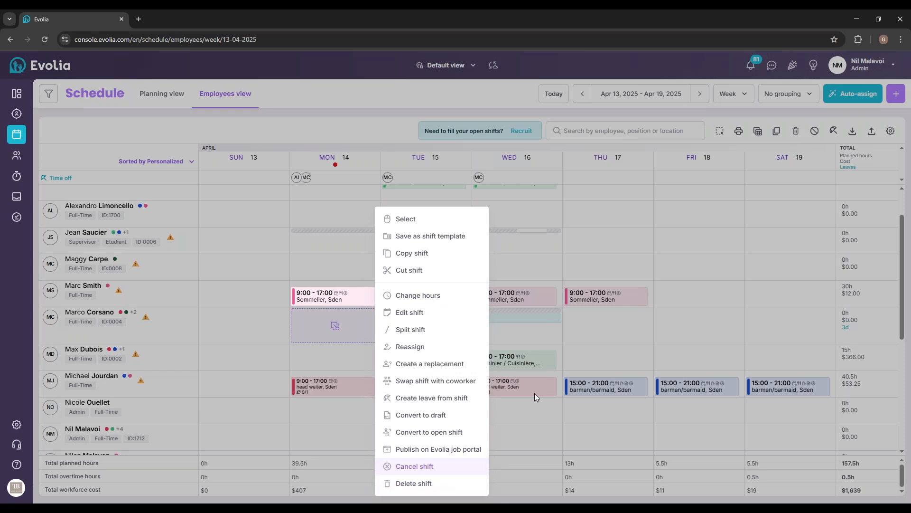
left_click(507, 412)
- Cancel the April 15 head waiter shift in the row directly below the vacation leave, giving the reason "Test"
right_click(434, 362)
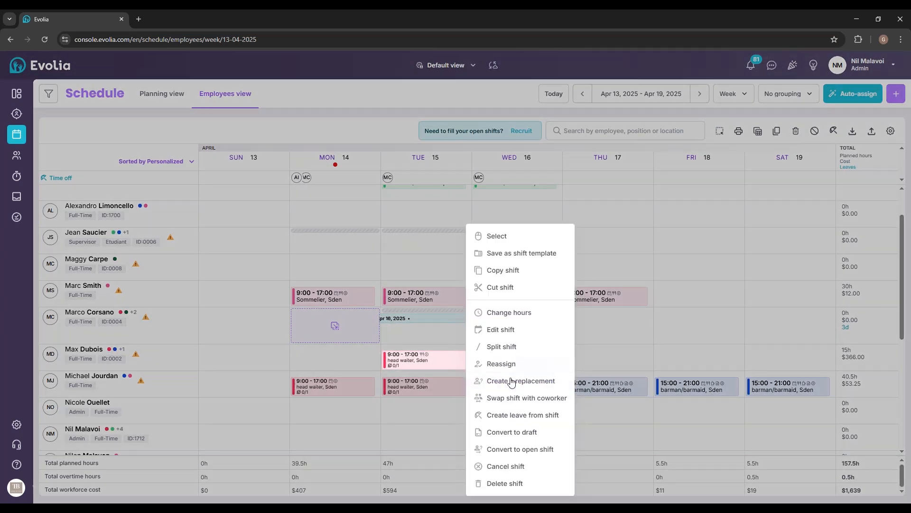
left_click(505, 465)
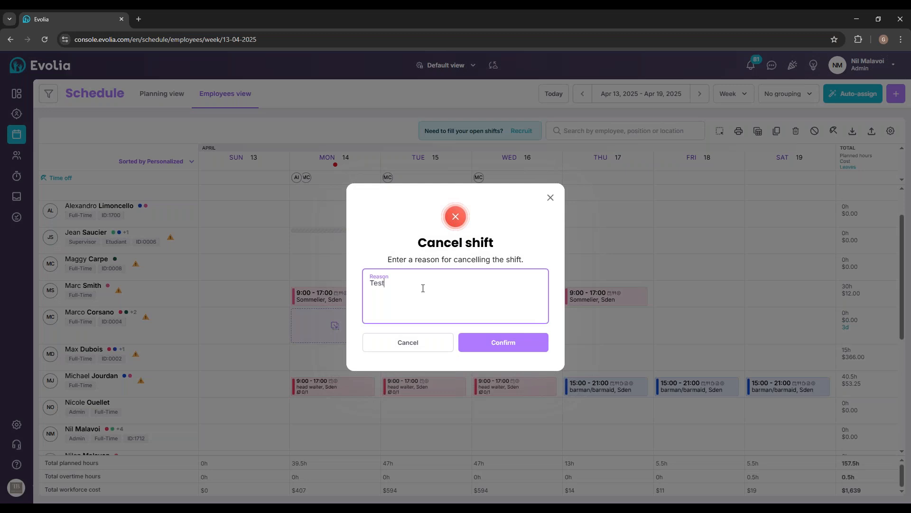
left_click(500, 343)
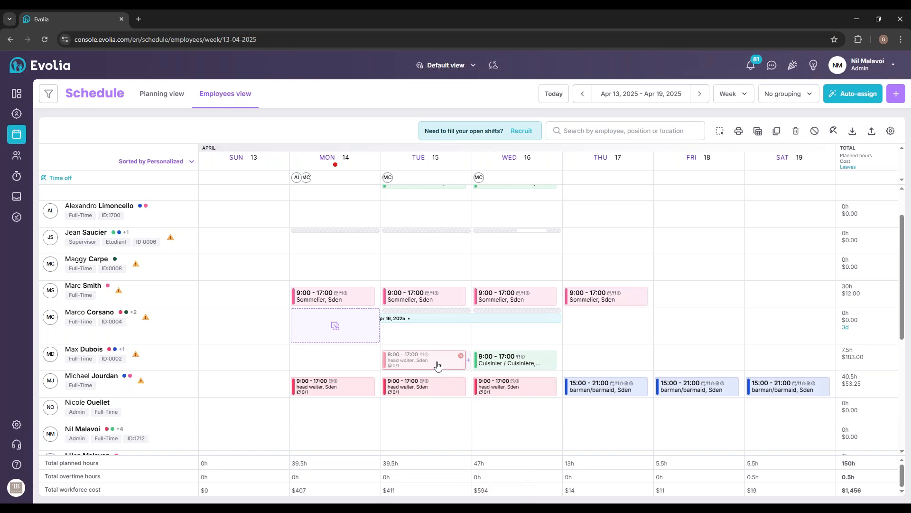
- Examine the details of the cancelled April 15 head waiter shift, including its status and reason of cancellation
mouse_move(437, 364)
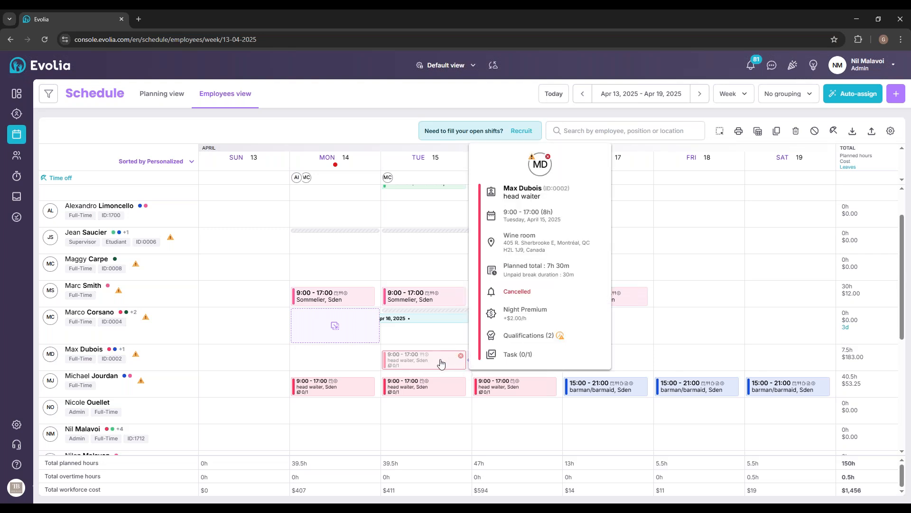
left_click(441, 363)
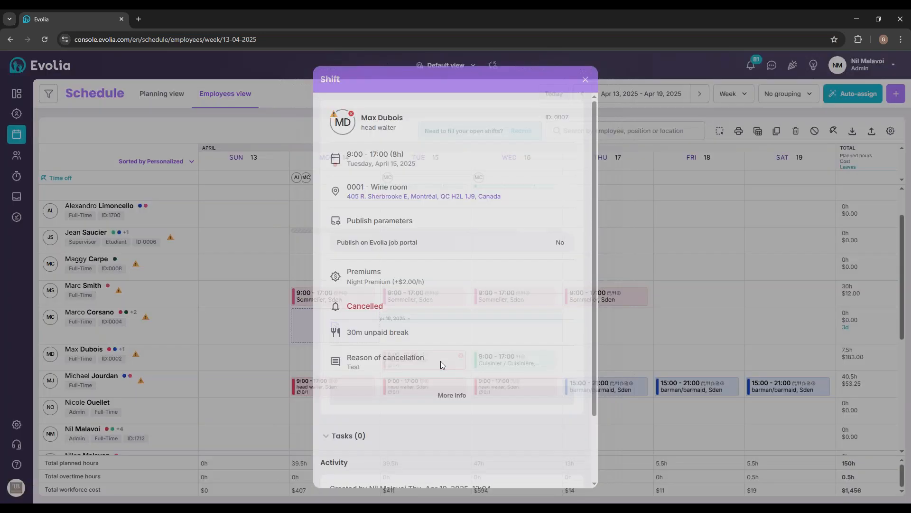
key("Escape")
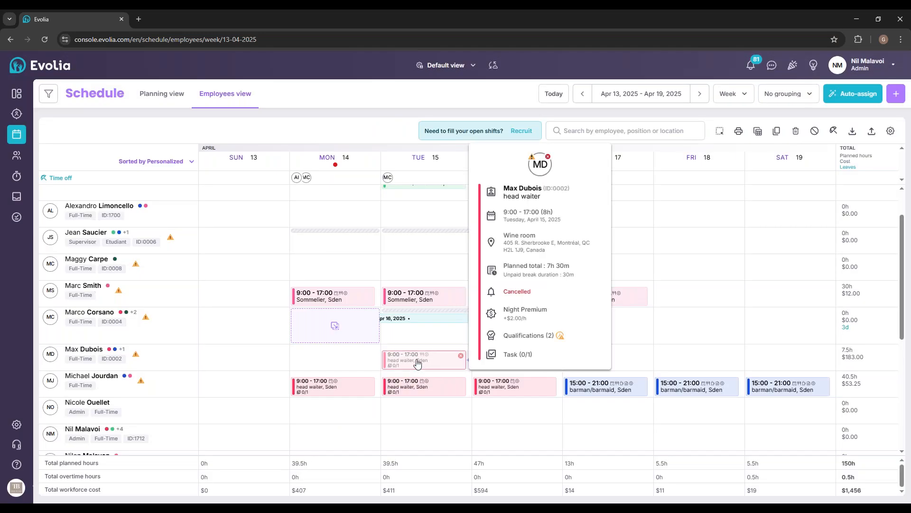
left_click(417, 363)
scroll(406, 327, "down", 1)
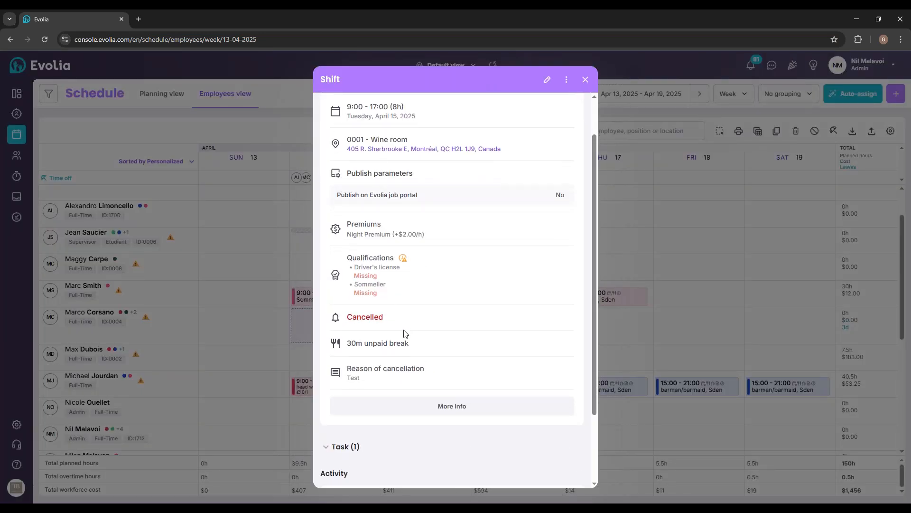
left_click_drag(347, 369, 425, 369)
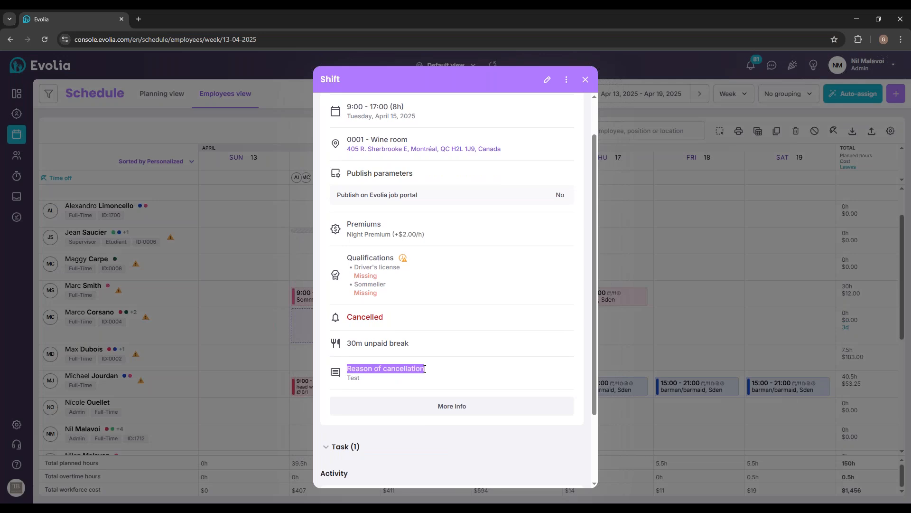
left_click(354, 368)
left_click_drag(349, 368, 447, 371)
left_click(586, 80)
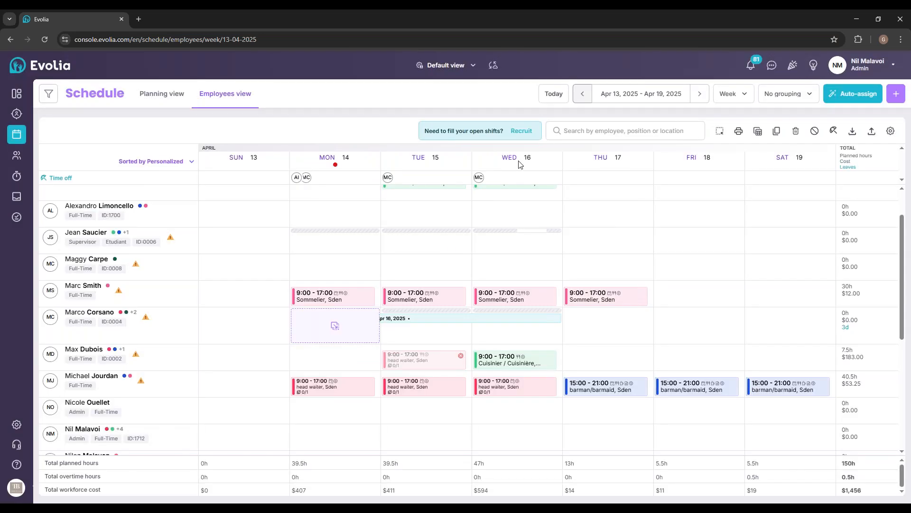
- Restore the cancelled April 15 head waiter shift in the row directly below the vacation leave
mouse_move(437, 364)
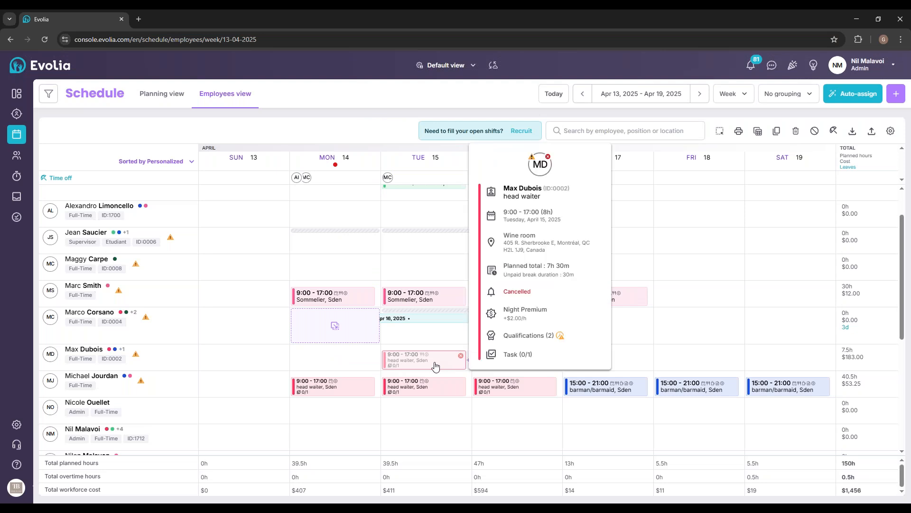
right_click(436, 366)
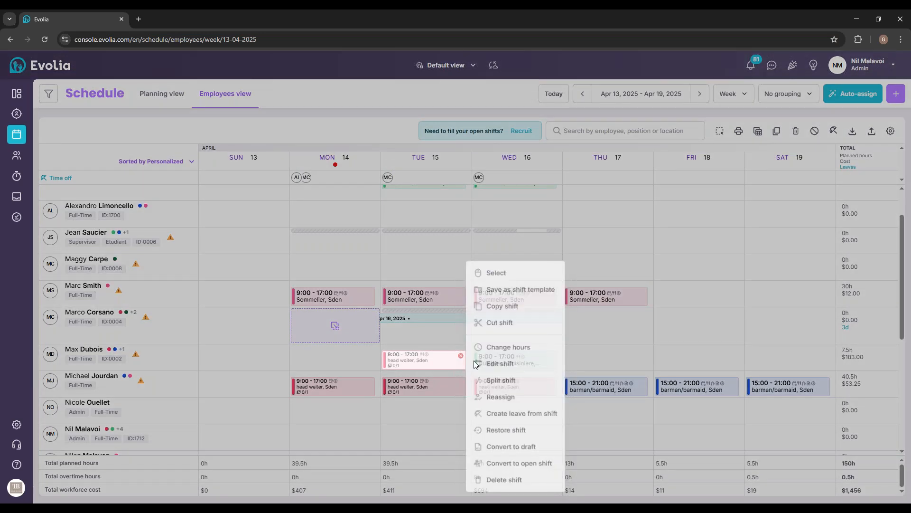
left_click(503, 432)
left_click(502, 301)
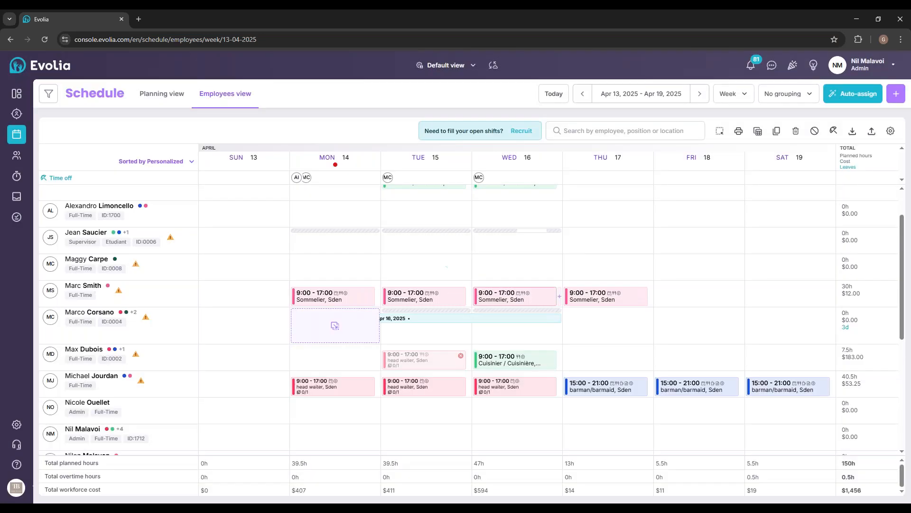
- Delete the April 16 Cuisinier / Cuisinière shift in the row directly below the vacation leave
right_click(507, 359)
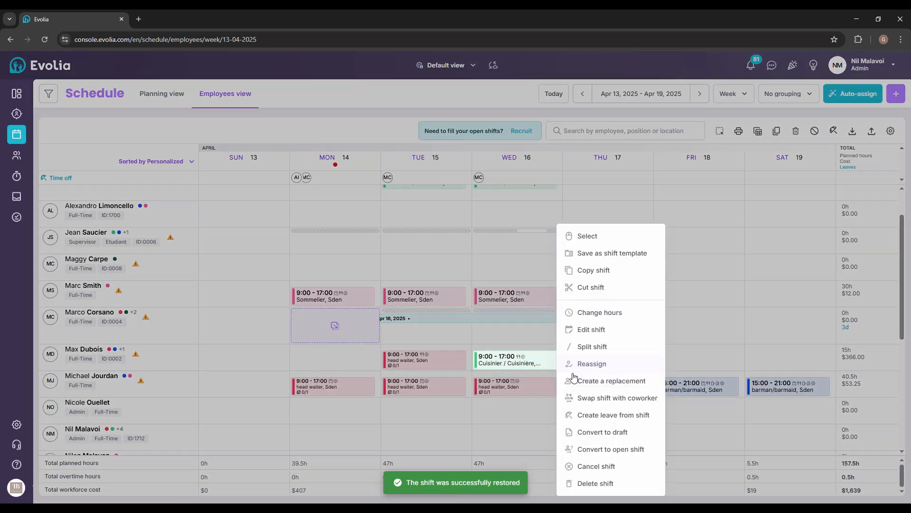
left_click(605, 483)
left_click(507, 306)
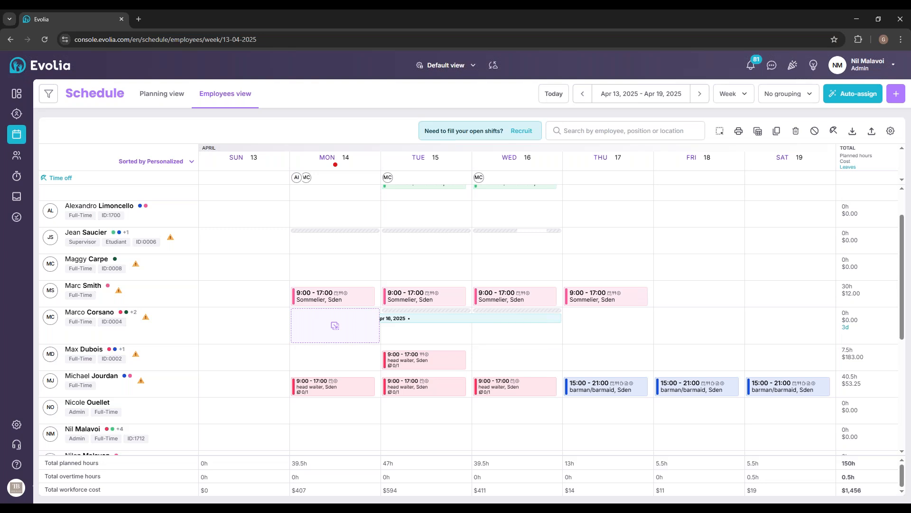
left_click(720, 132)
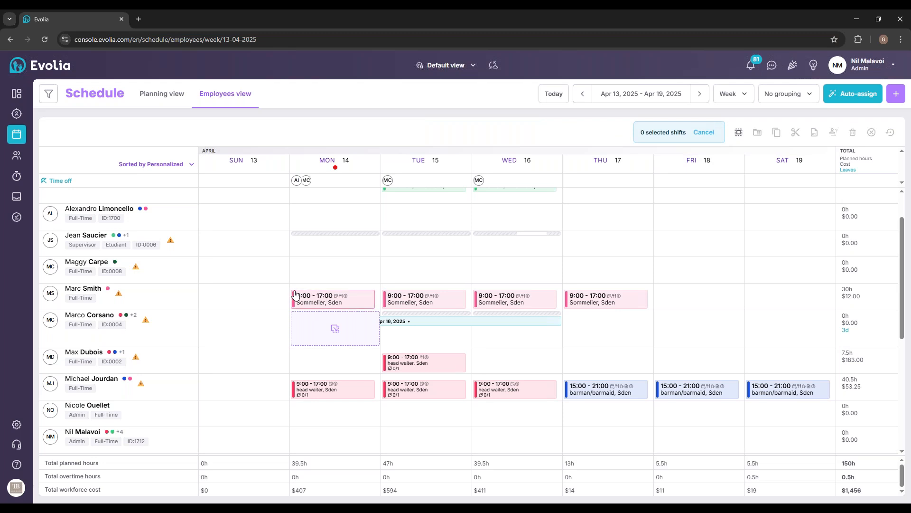
left_click_drag(289, 291, 654, 320)
left_click(708, 132)
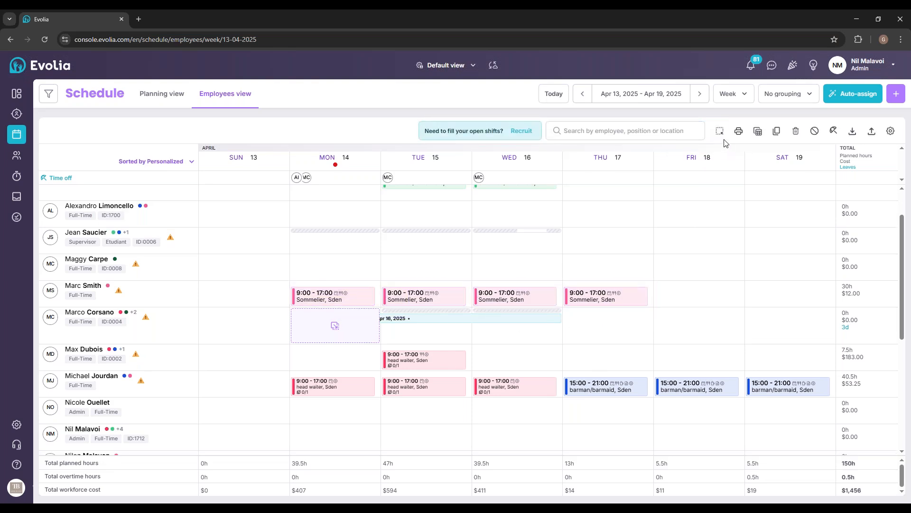
- Copy the four sommelier shifts of April 14 to 17 together and paste them for the "test 3 test" employee starting Monday, April 14
left_click(721, 134)
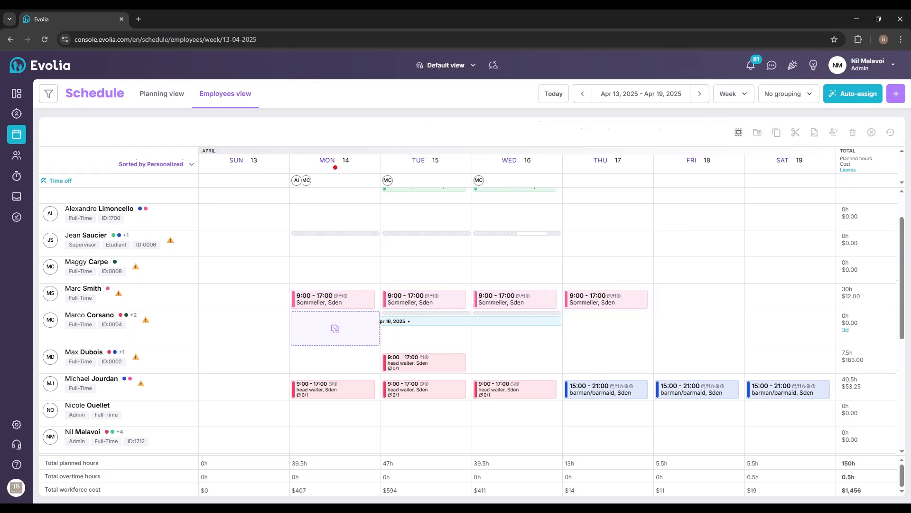
left_click_drag(292, 285, 658, 321)
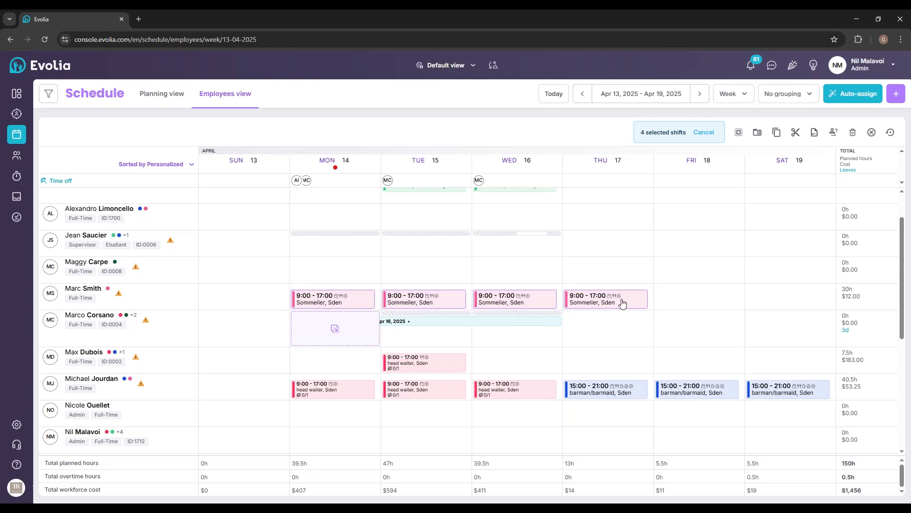
key("ctrl+c")
left_click(365, 340)
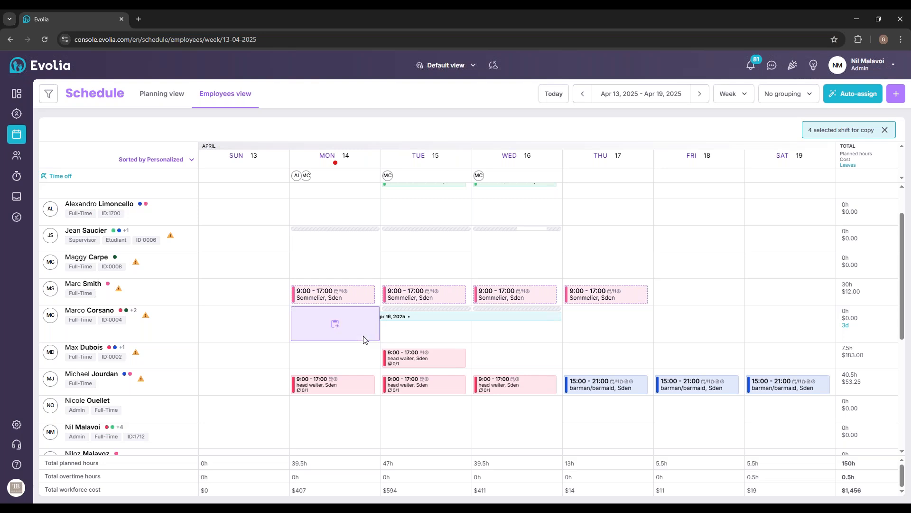
scroll(339, 368, "down", 1)
scroll(338, 369, "down", 2)
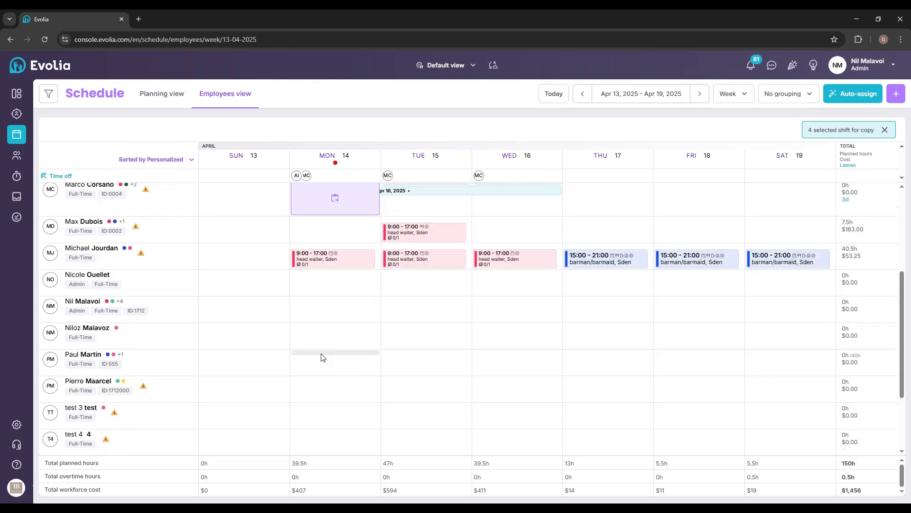
scroll(337, 358, "down", 1)
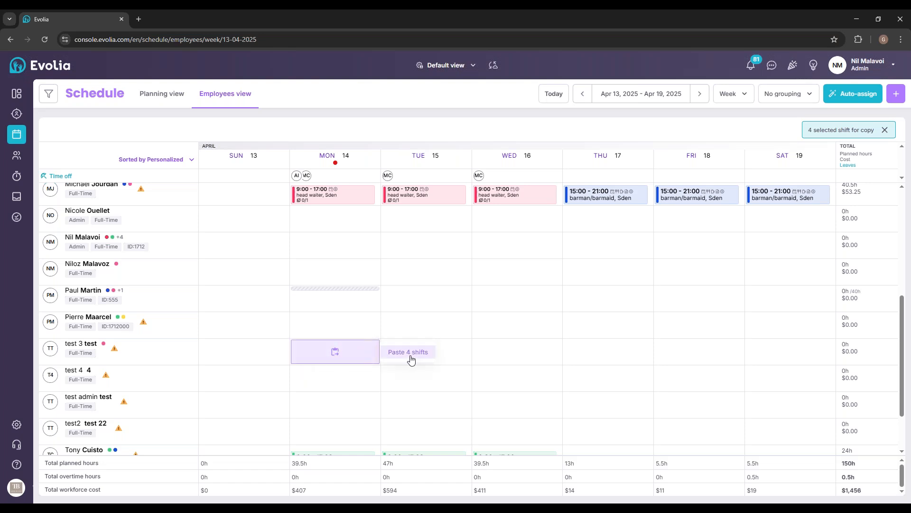
left_click(335, 352)
left_click(541, 335)
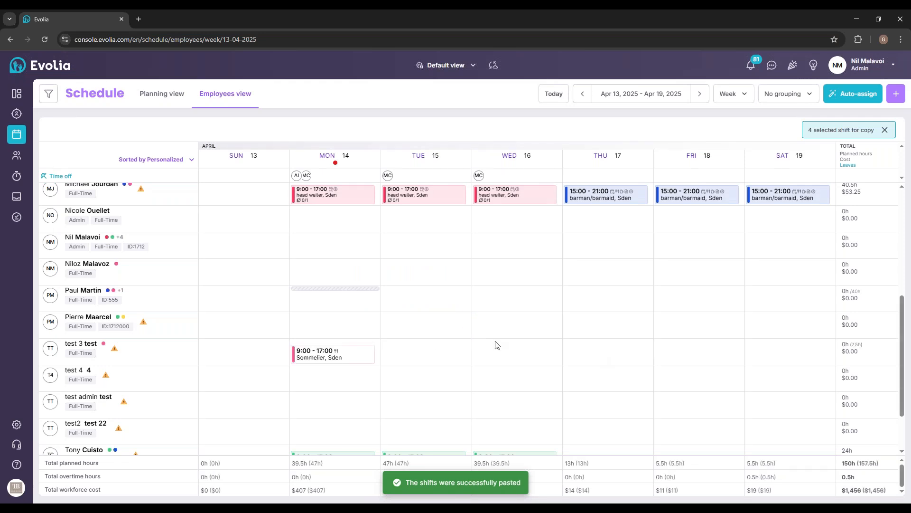
scroll(437, 351, "up", 3)
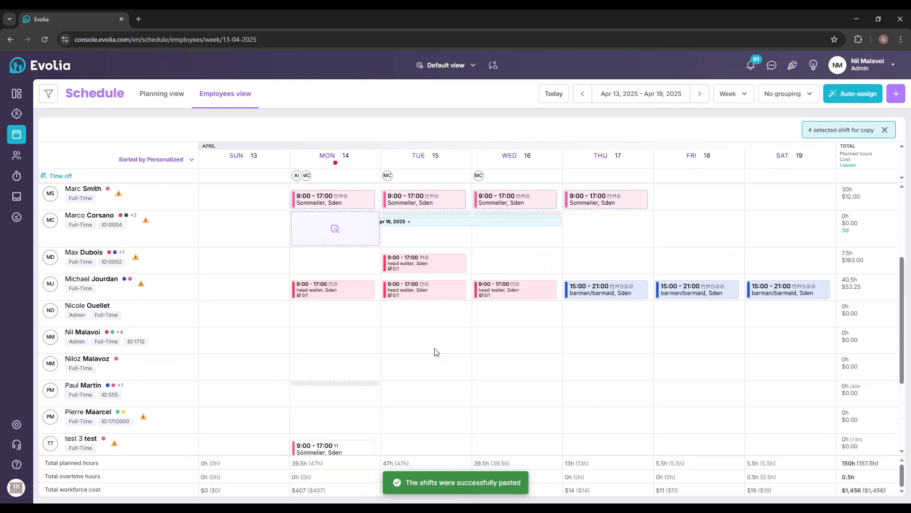
left_click(885, 130)
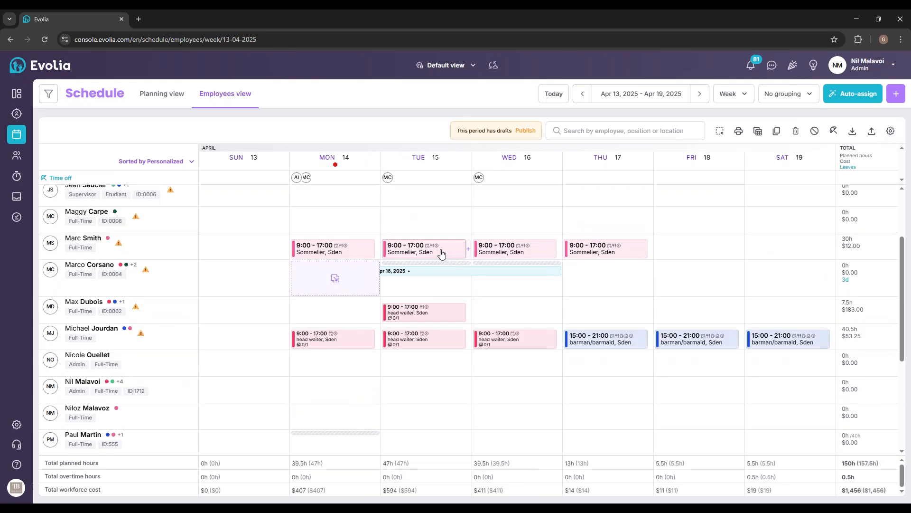
- Copy the Tuesday, April 15 sommelier shift above the vacation leave to the same day for the "test 3 test" employee
right_click(464, 249)
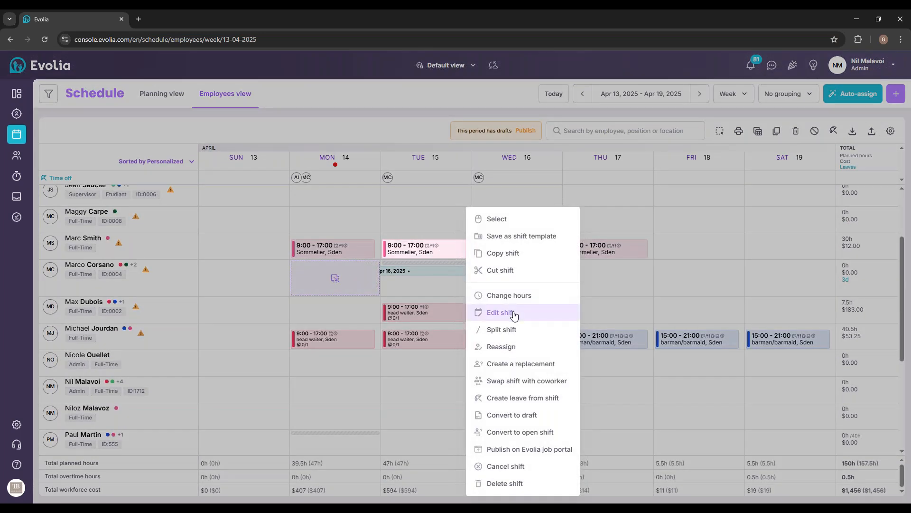
left_click(502, 255)
scroll(474, 293, "down", 2)
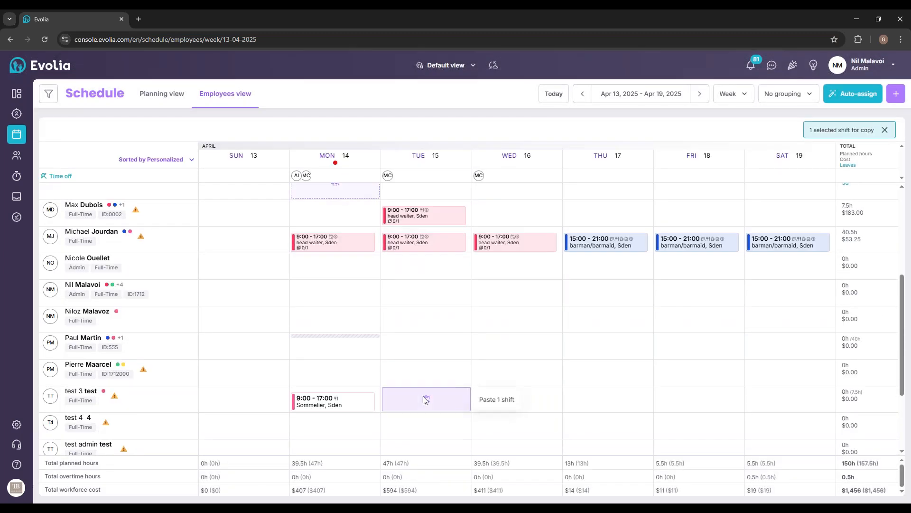
left_click(484, 402)
left_click(548, 337)
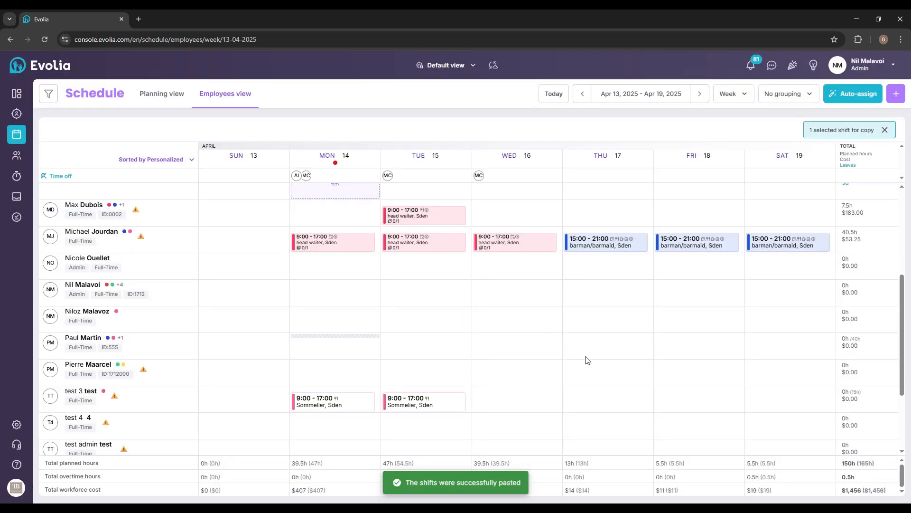
scroll(574, 359, "up", 3)
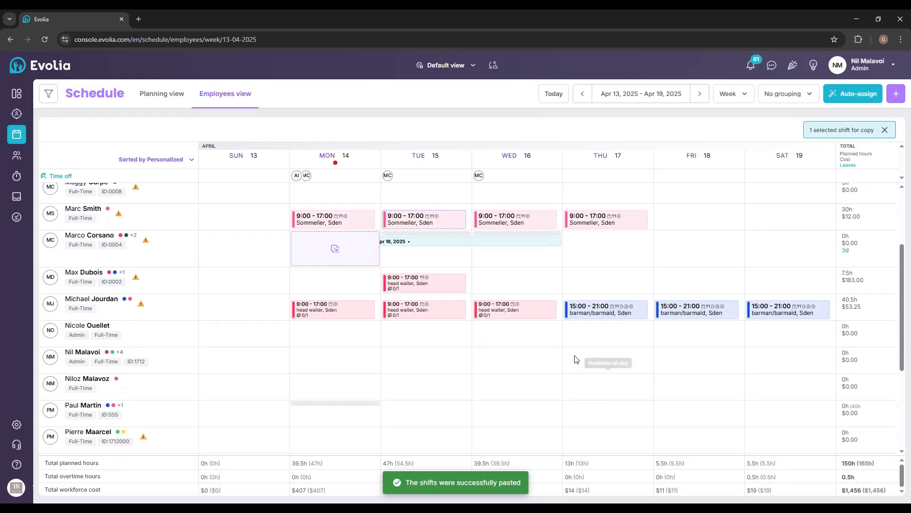
scroll(572, 365, "up", 1)
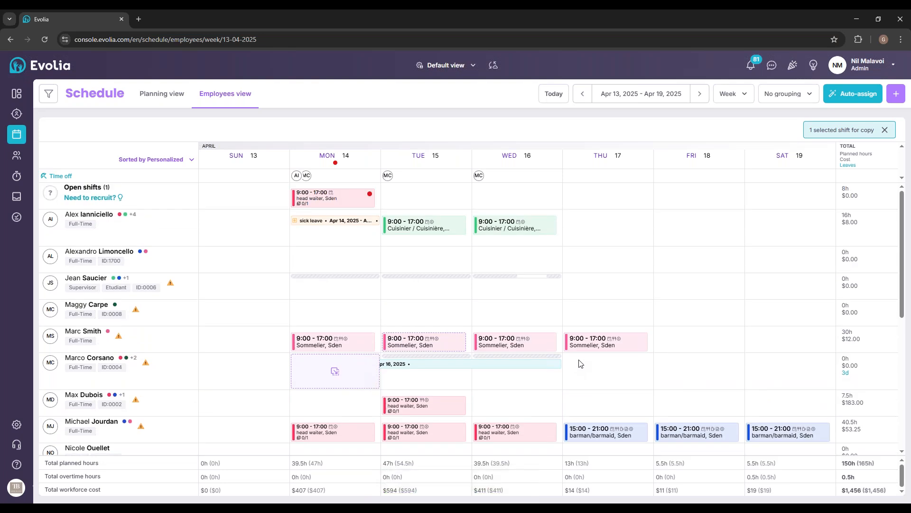
left_click(885, 130)
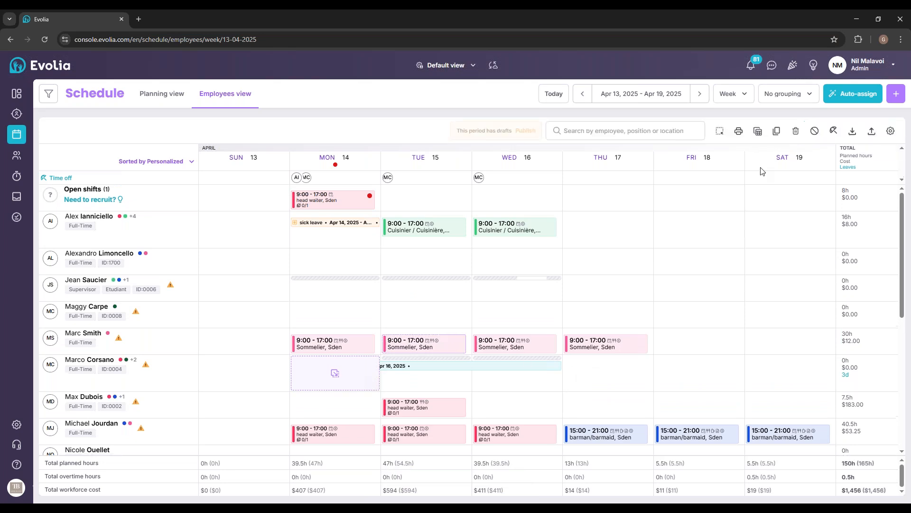
- Cancel the four sommelier shifts of April 14 to 17 in one bulk action, in the row directly above the vacation leave
left_click(722, 134)
left_click_drag(282, 335, 673, 364)
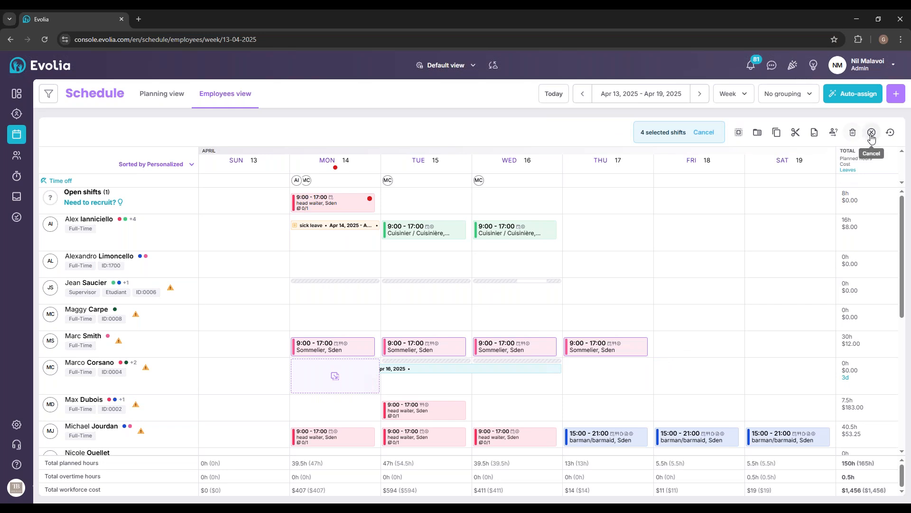
left_click(871, 133)
left_click(539, 311)
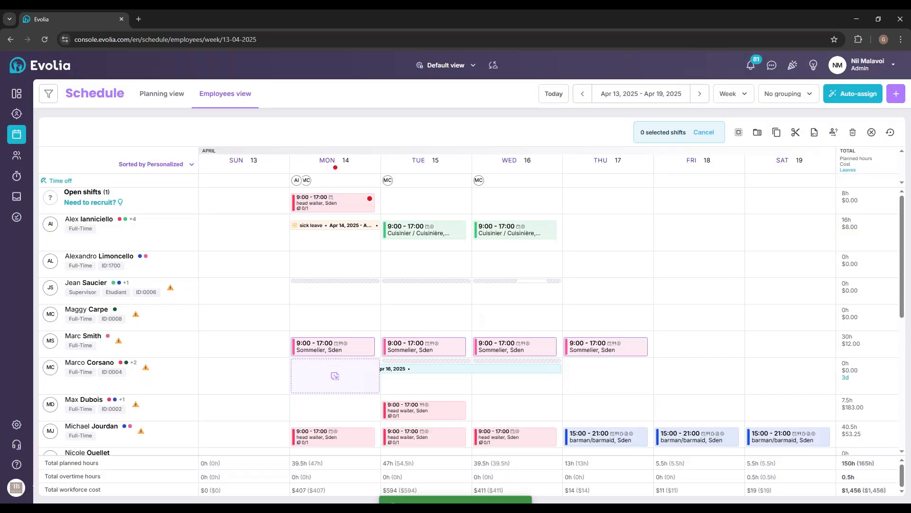
- Delete the four sommelier shifts of April 14 to 17 together from the row directly above the vacation leave
left_click_drag(292, 335, 684, 371)
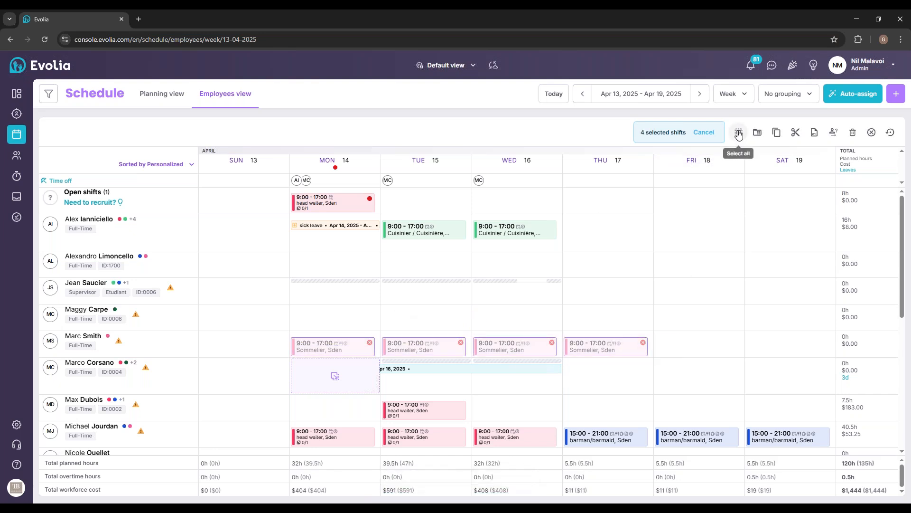
left_click(859, 135)
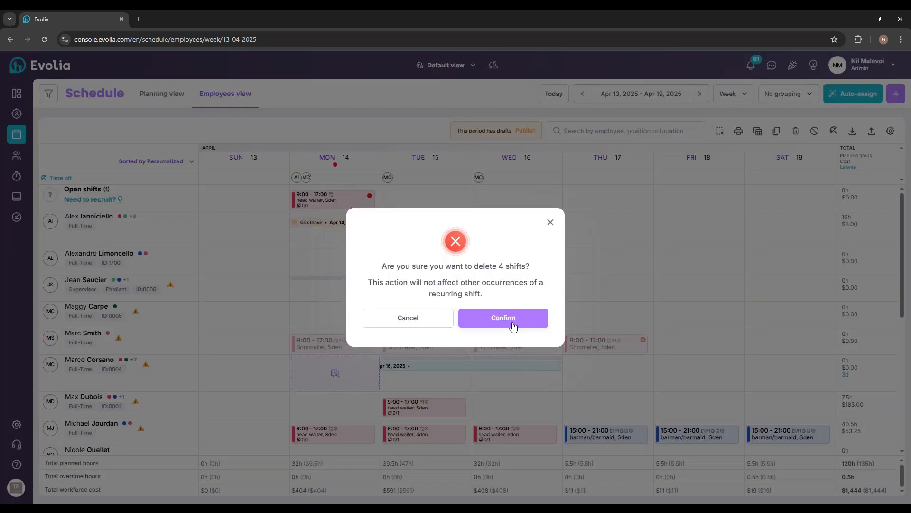
left_click(513, 324)
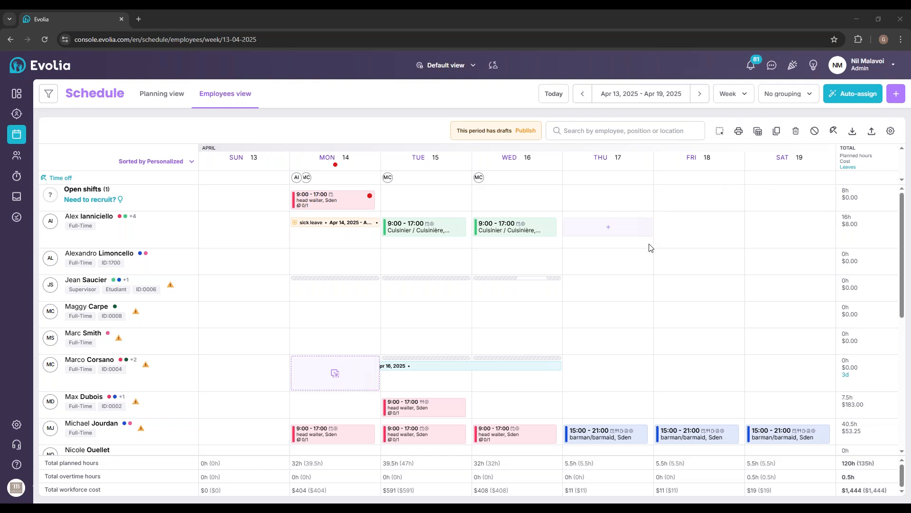
- Save the row with three head waiter and three barman/barmaid shifts, April 14 to 19, as a schedule template named "Test 3"
scroll(652, 249, "down", 6)
scroll(669, 258, "up", 5)
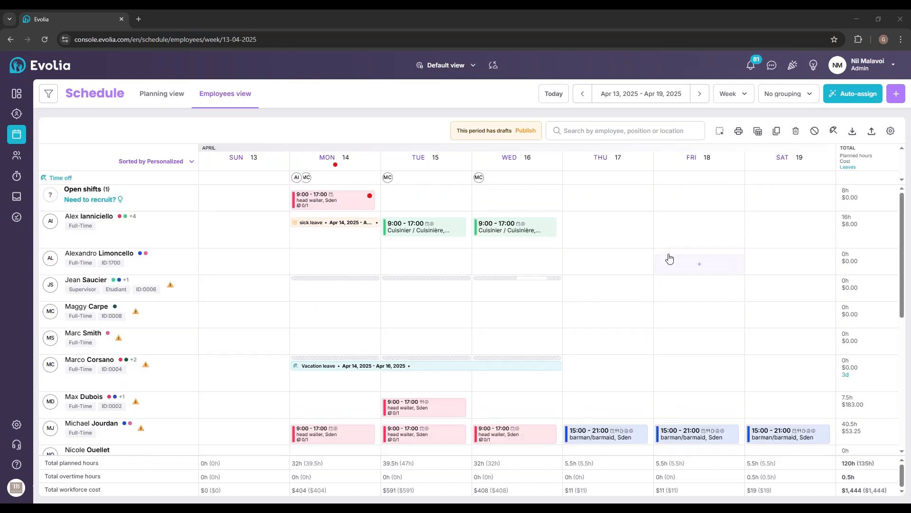
scroll(608, 280, "down", 3)
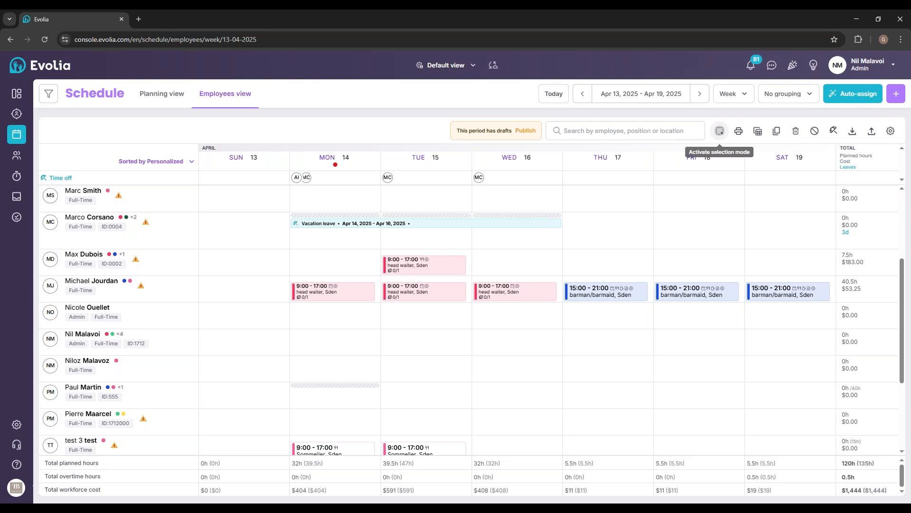
left_click(721, 132)
left_click_drag(286, 283, 840, 316)
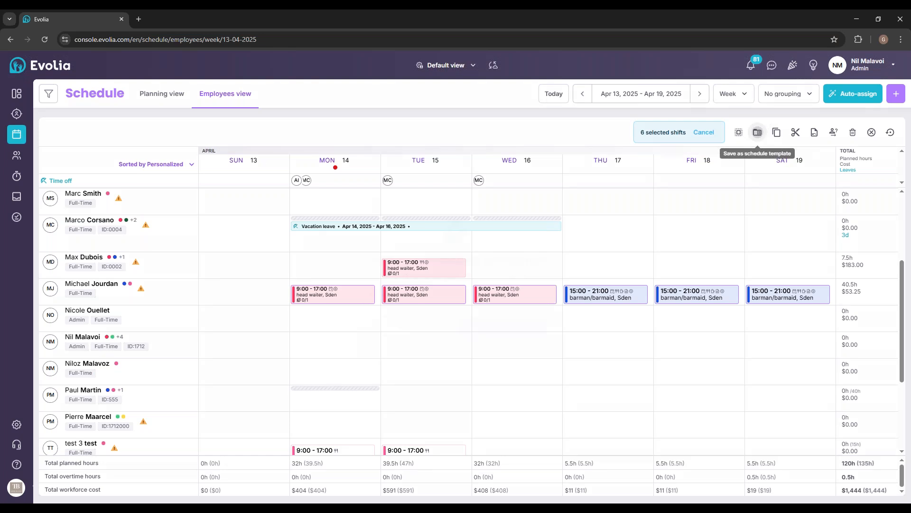
left_click(759, 133)
type("Test 3")
left_click(513, 329)
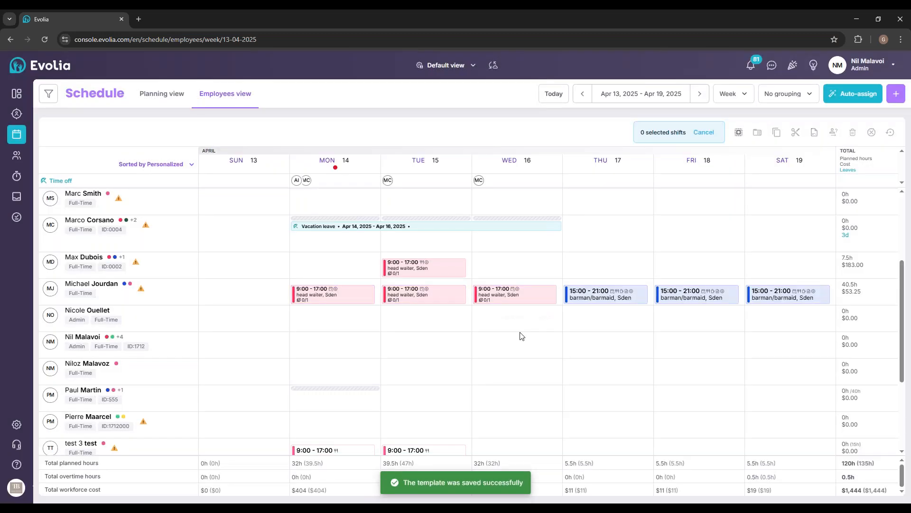
- In the week of April 20 to 26, insert schedule template "Test 2" from Monday for the employee directly above the five weekday barman/barmaid shifts
left_click(700, 93)
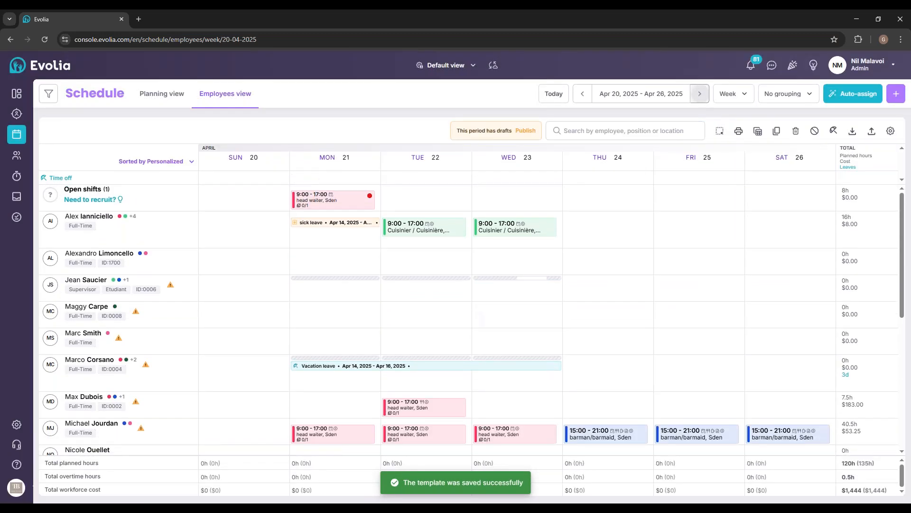
scroll(574, 259, "down", 2)
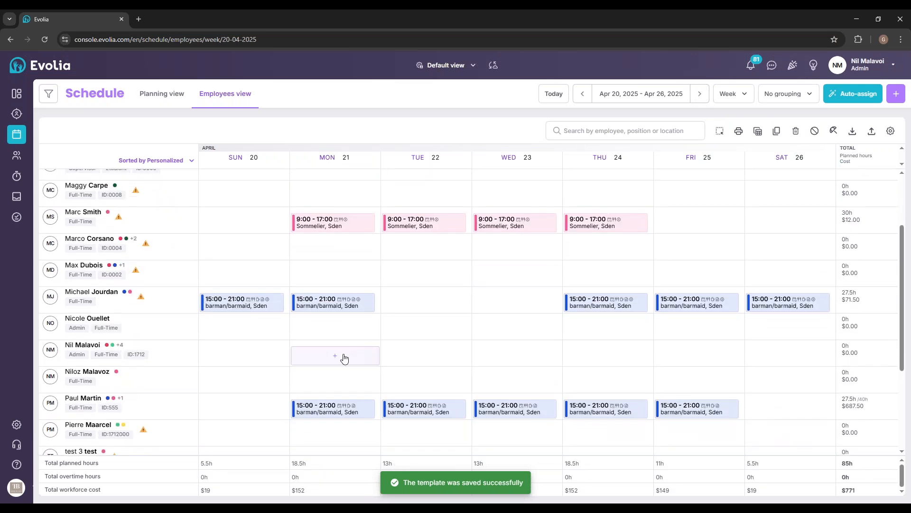
scroll(346, 357, "down", 1)
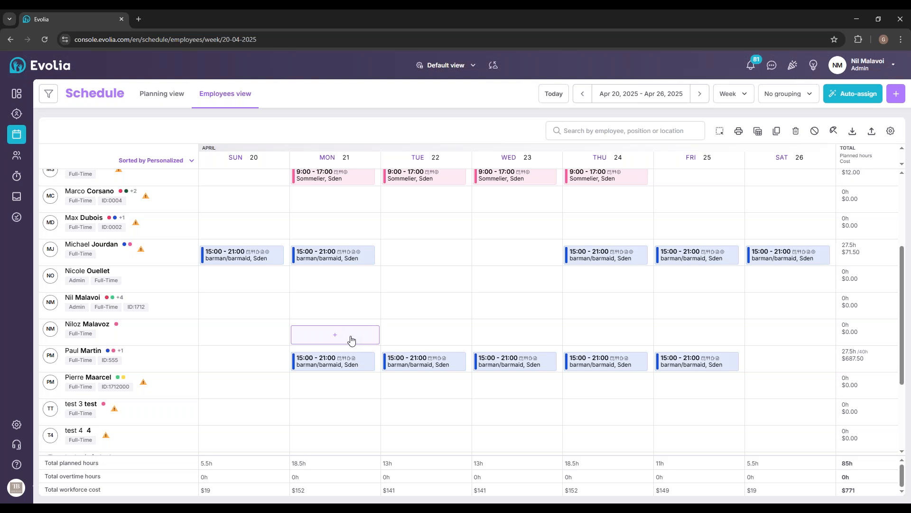
mouse_move(89, 325)
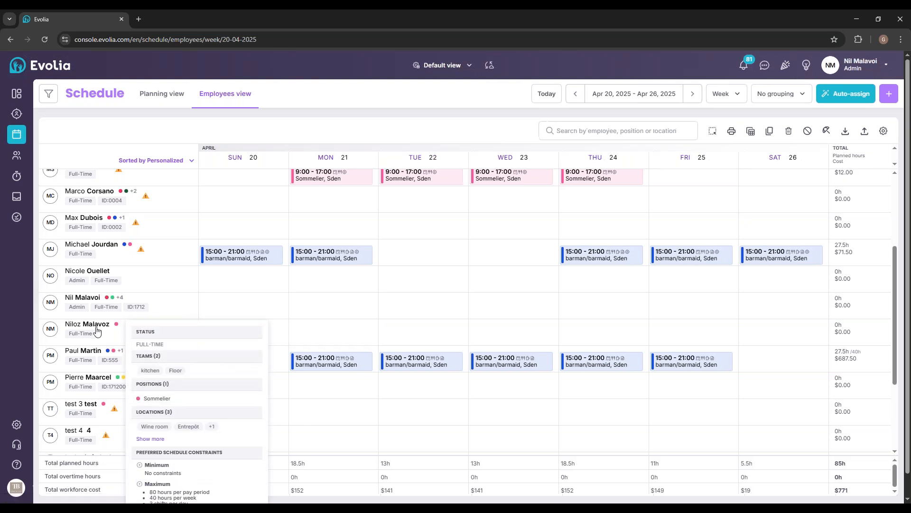
left_click(338, 336)
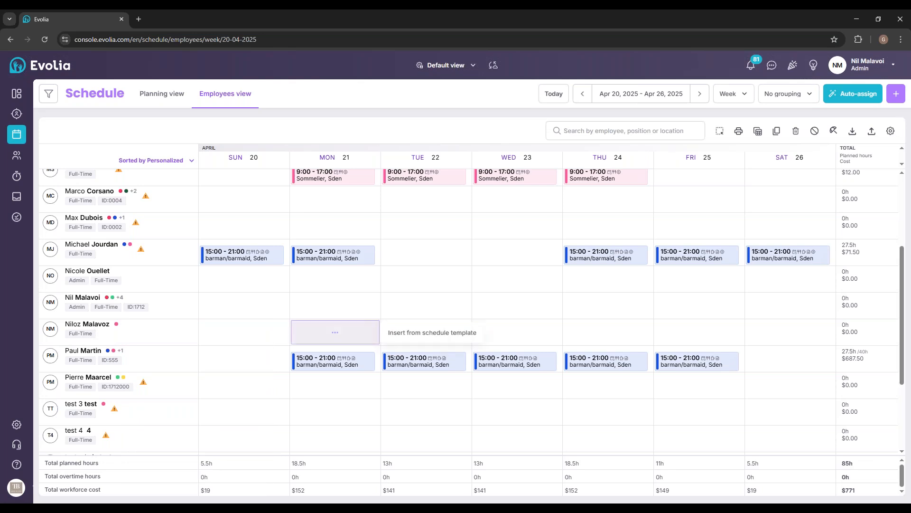
left_click(393, 334)
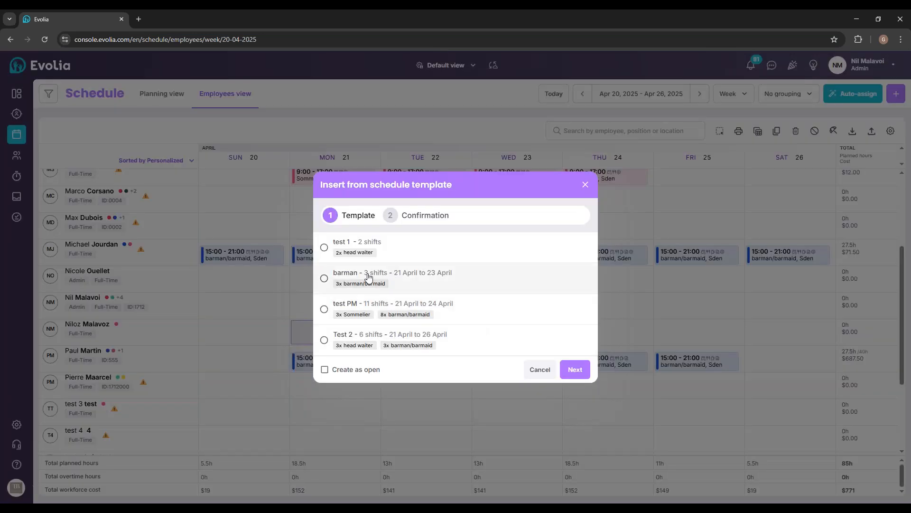
left_click(326, 340)
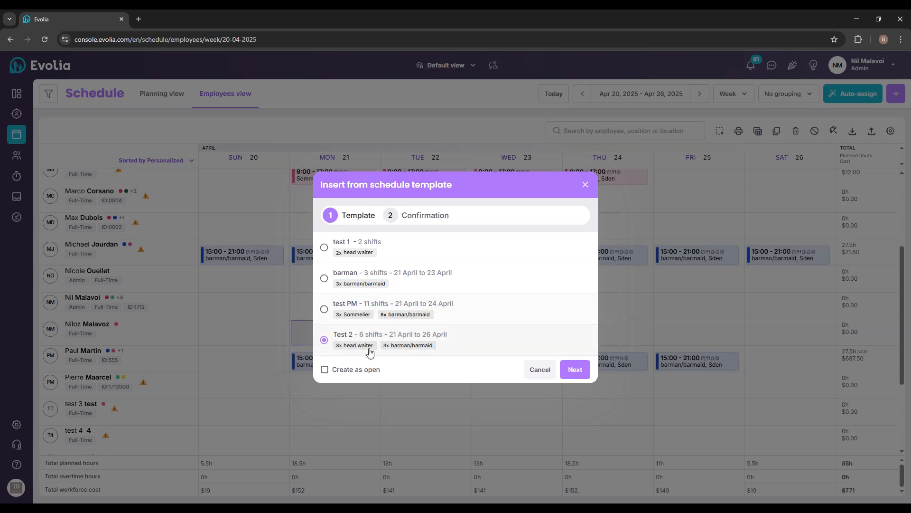
left_click(575, 370)
left_click(576, 434)
mouse_move(598, 337)
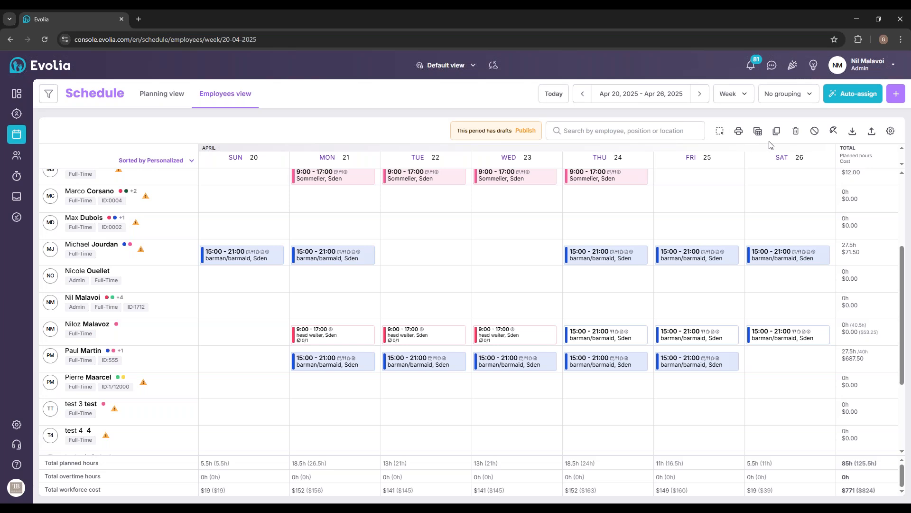
- Turn the schedule totals display off and on again, and do the same for the non-scheduled employees display
left_click(887, 130)
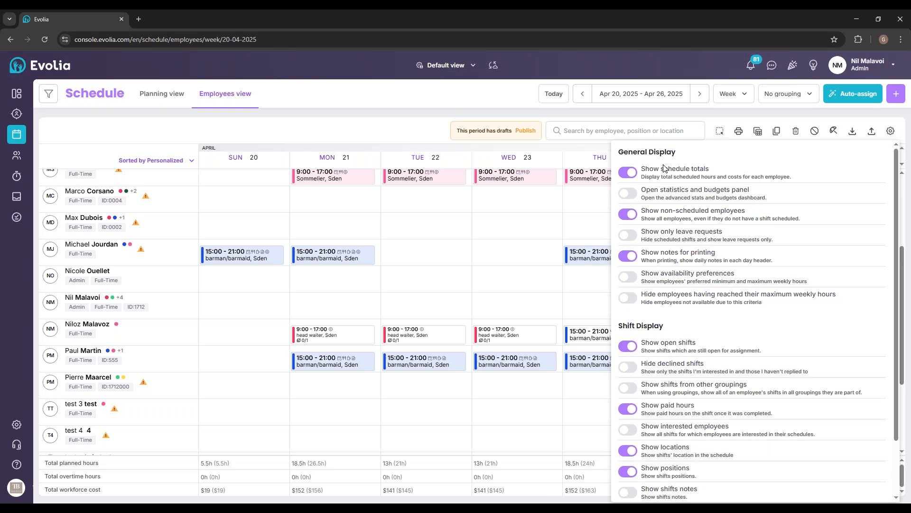
left_click(629, 172)
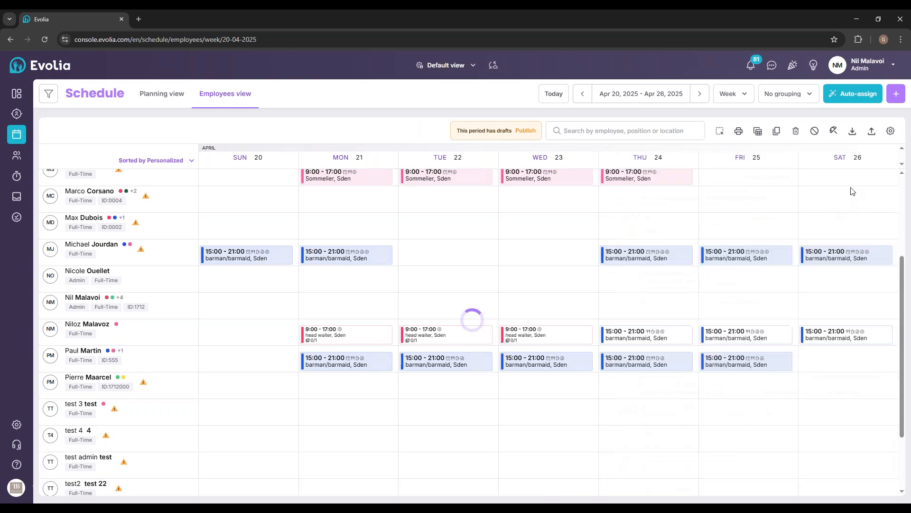
left_click(890, 131)
left_click(628, 172)
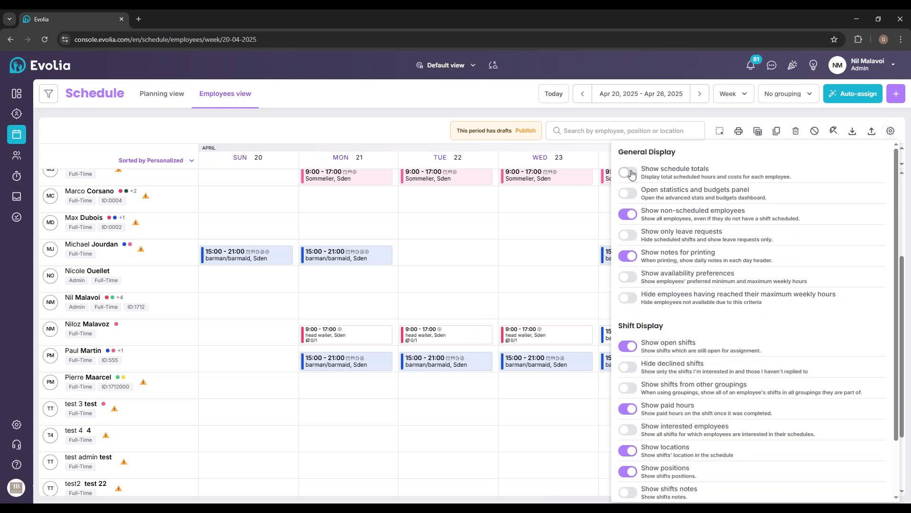
left_click(630, 215)
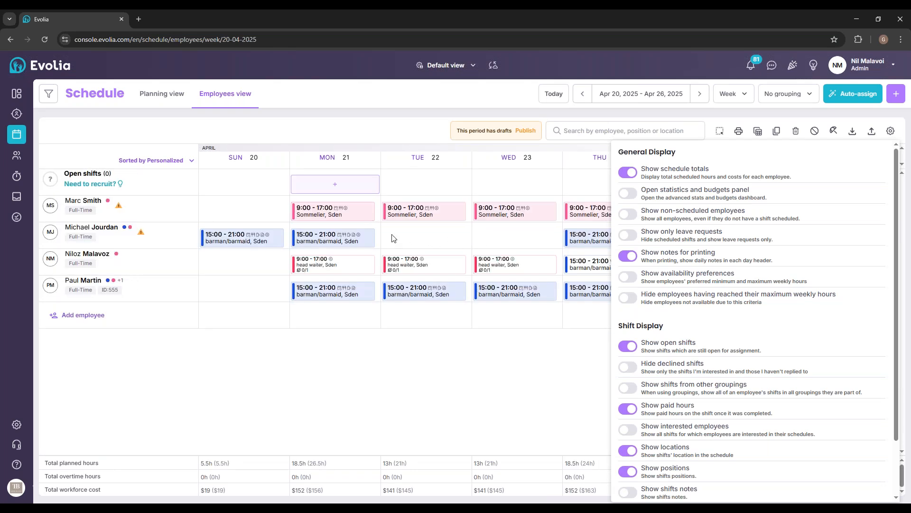
left_click(628, 215)
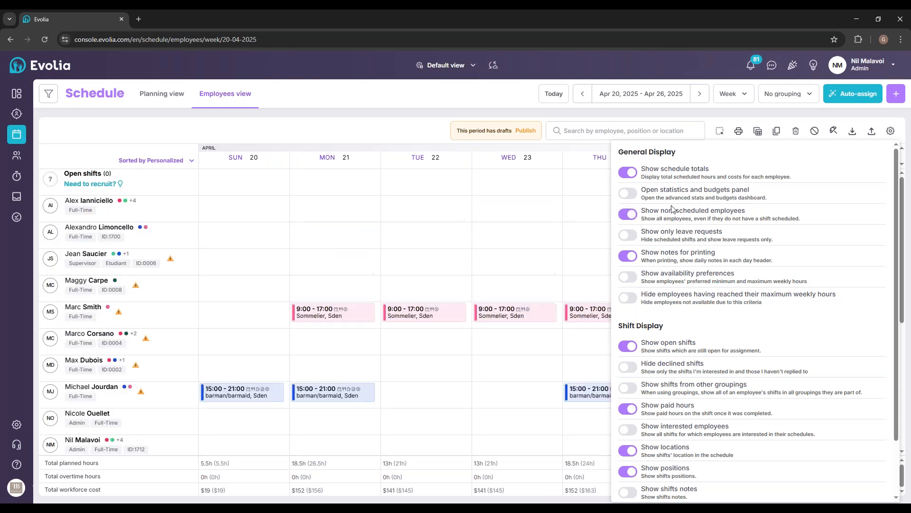
- Turn the display of shift positions off and on again, and do the same for shift locations
scroll(671, 239, "down", 1)
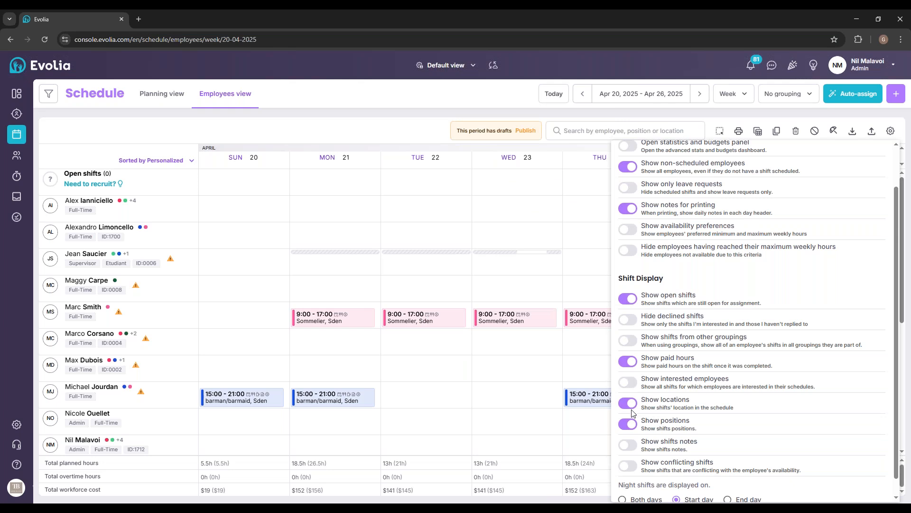
left_click(629, 424)
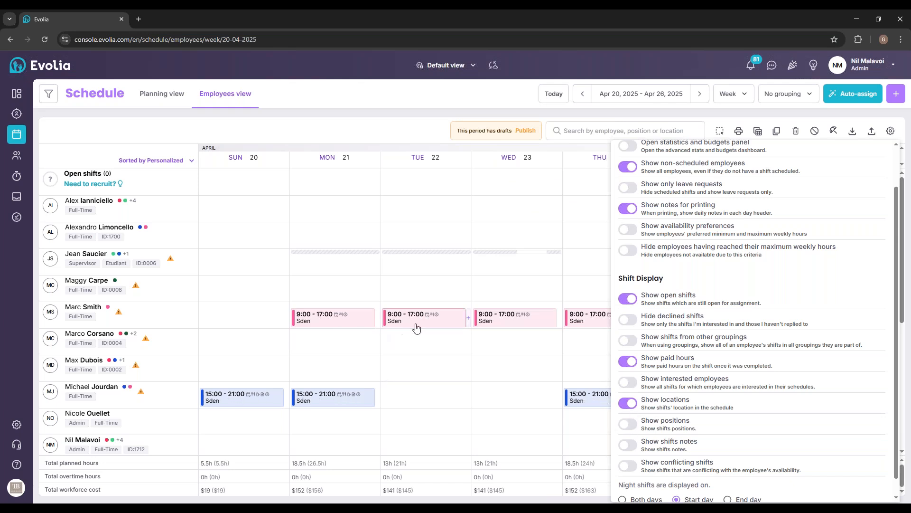
left_click(631, 423)
left_click(630, 404)
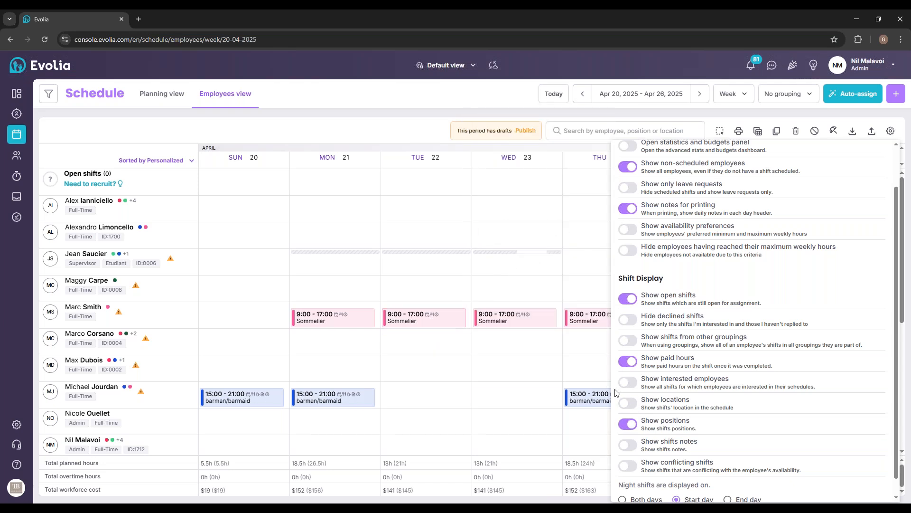
left_click(631, 404)
left_click(631, 405)
mouse_move(422, 325)
left_click(629, 403)
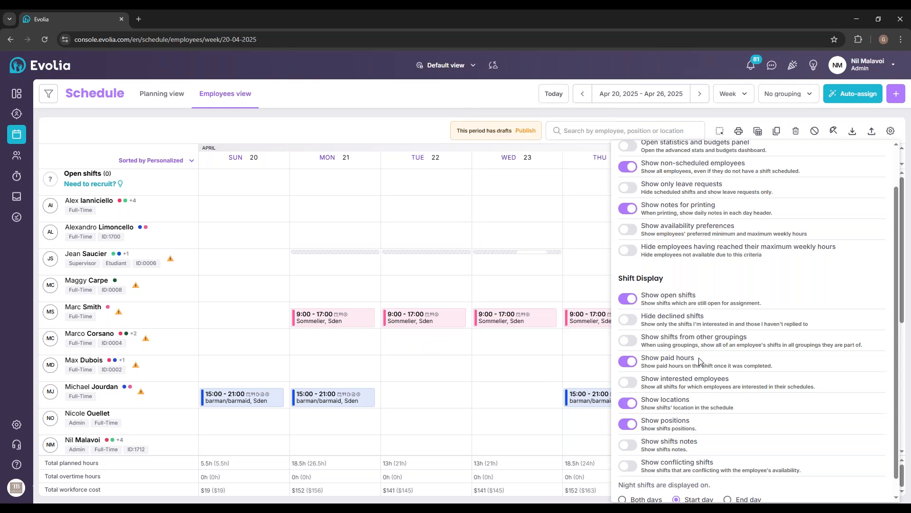
- In the shift display settings, turn off "Show open shifts" and turn on "Show conflicting shifts"
scroll(704, 365, "down", 1)
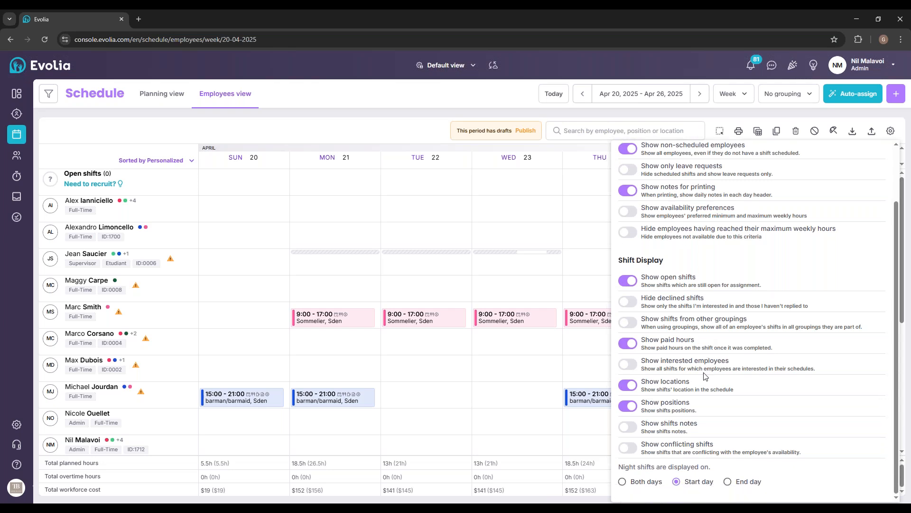
scroll(704, 375, "up", 3)
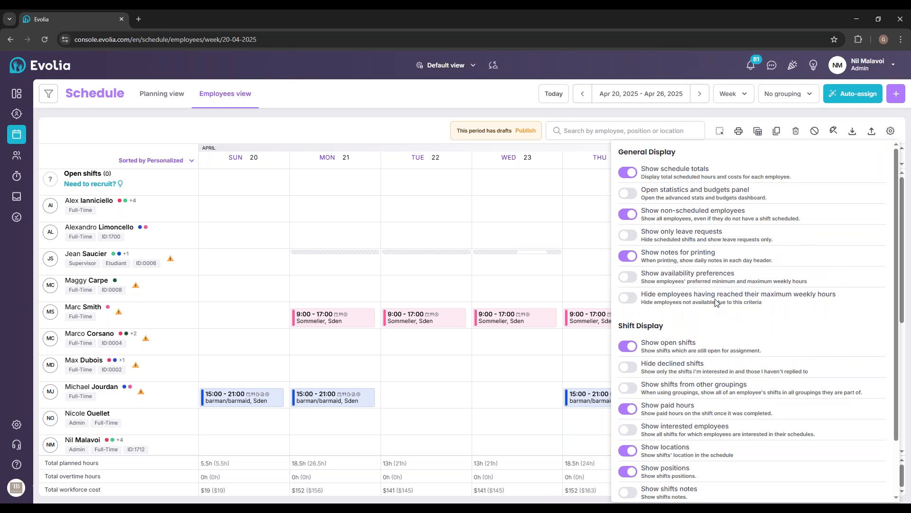
scroll(684, 290, "down", 2)
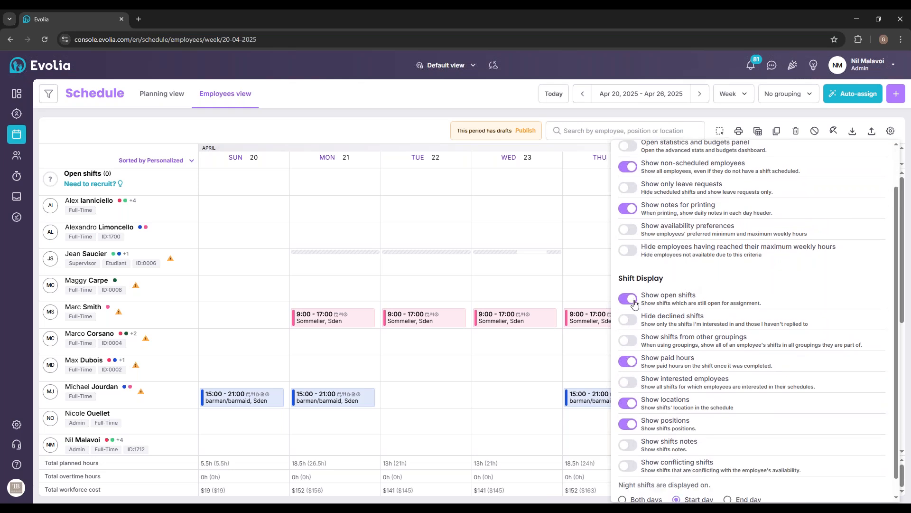
left_click(629, 299)
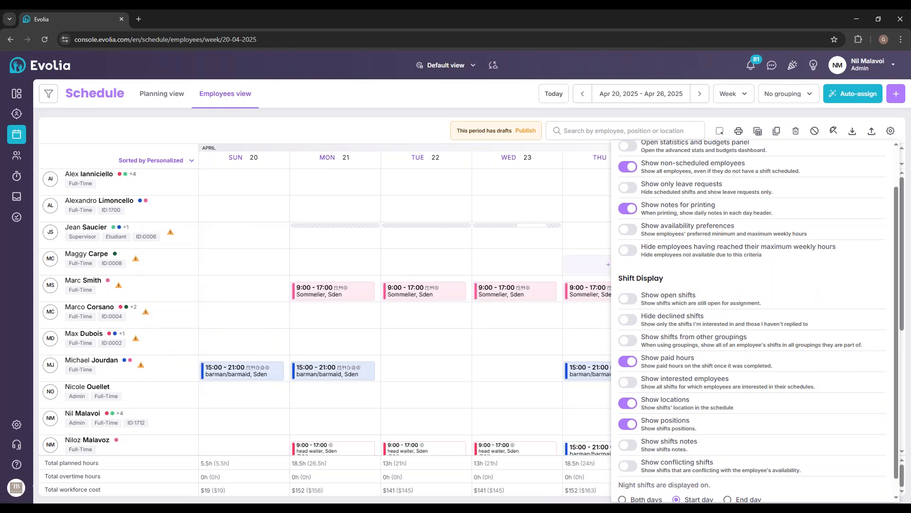
scroll(665, 361, "up", 2)
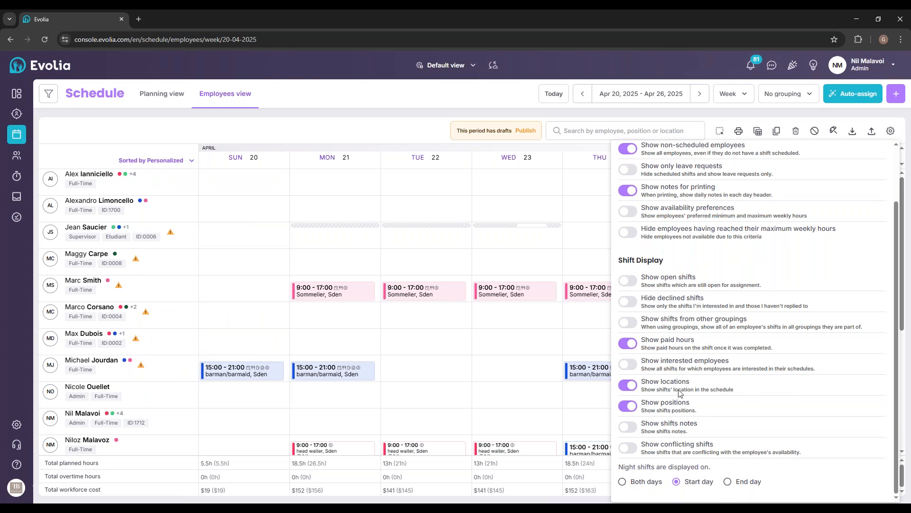
scroll(678, 386, "down", 2)
left_click(628, 448)
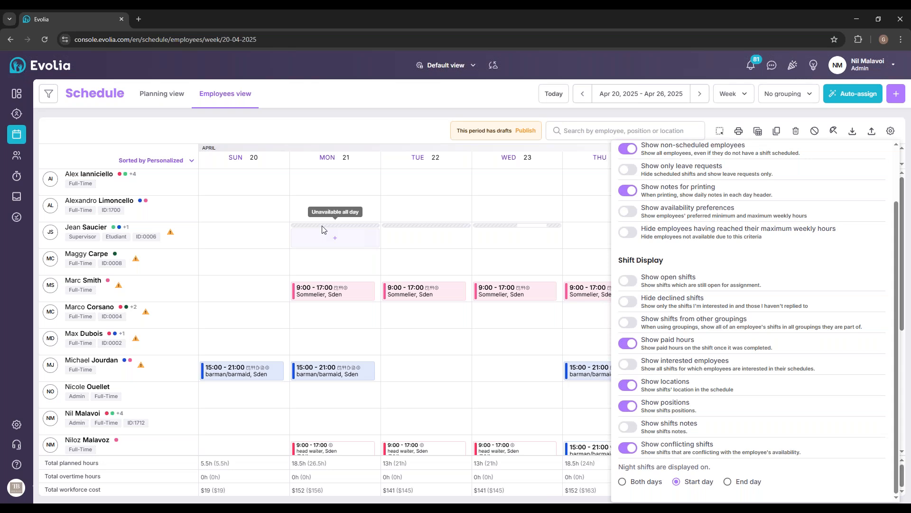
- Copy the Monday, April 21 sommelier shift without recurrence to the supervisor who is unavailable that day, and publish the week's drafts
left_click(333, 238)
left_click(585, 80)
right_click(371, 290)
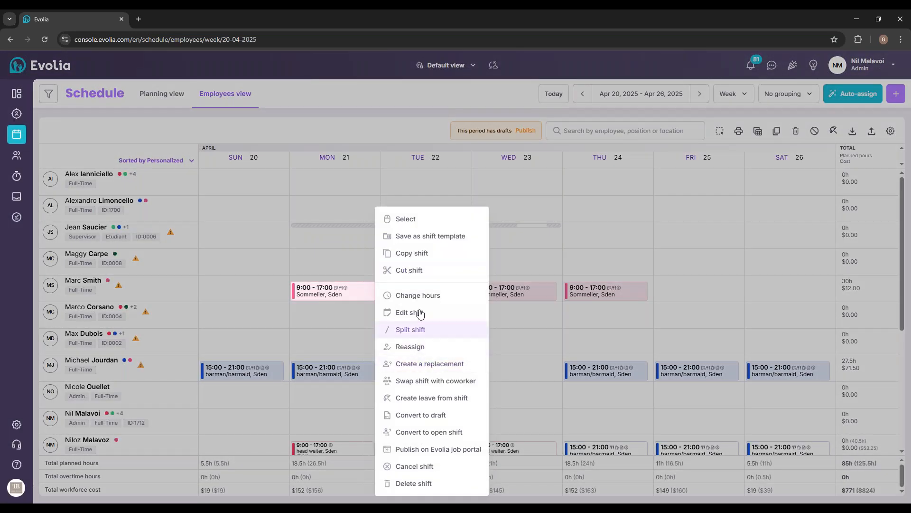
left_click(411, 254)
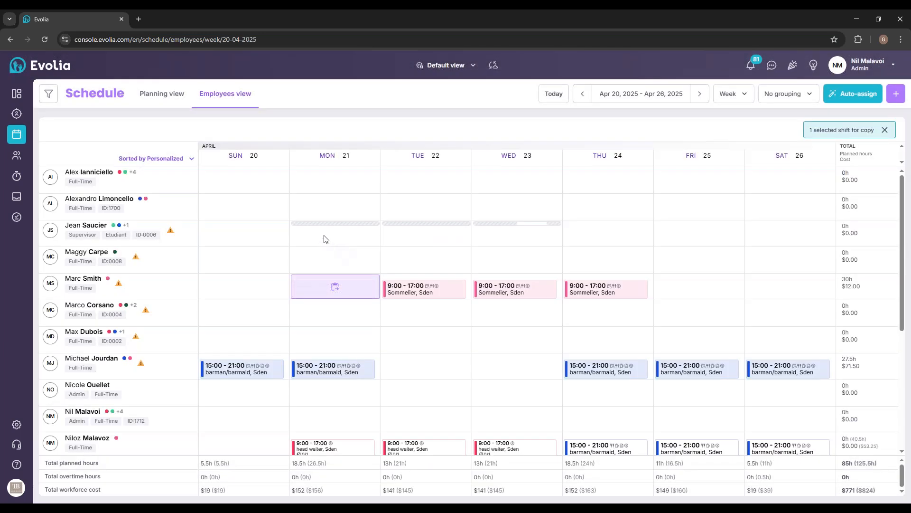
left_click(421, 246)
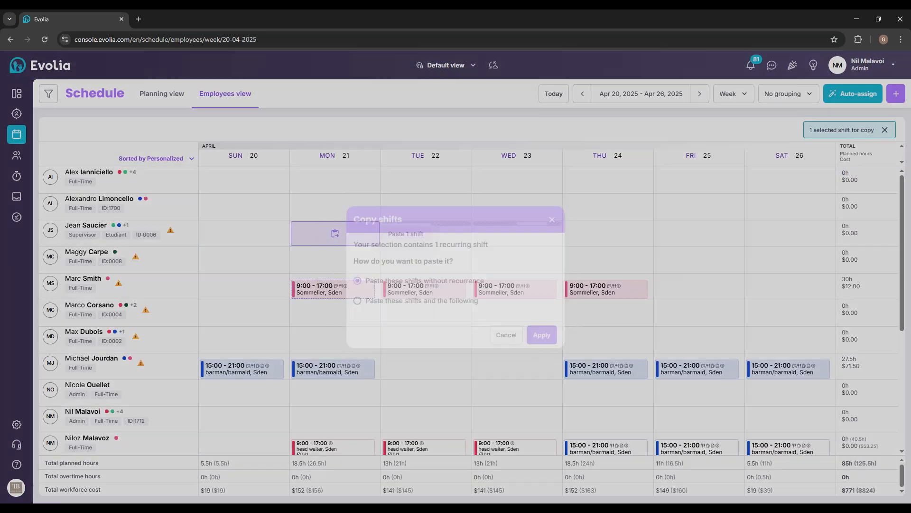
left_click(542, 337)
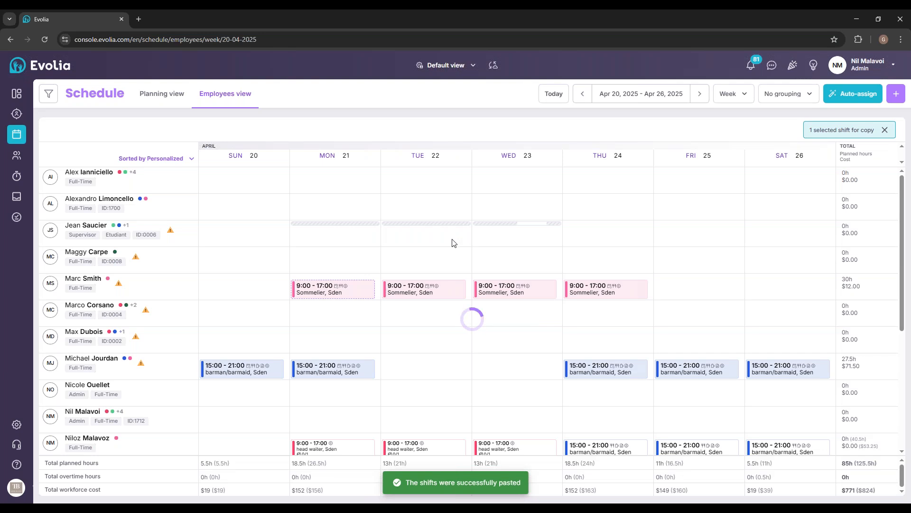
left_click(884, 130)
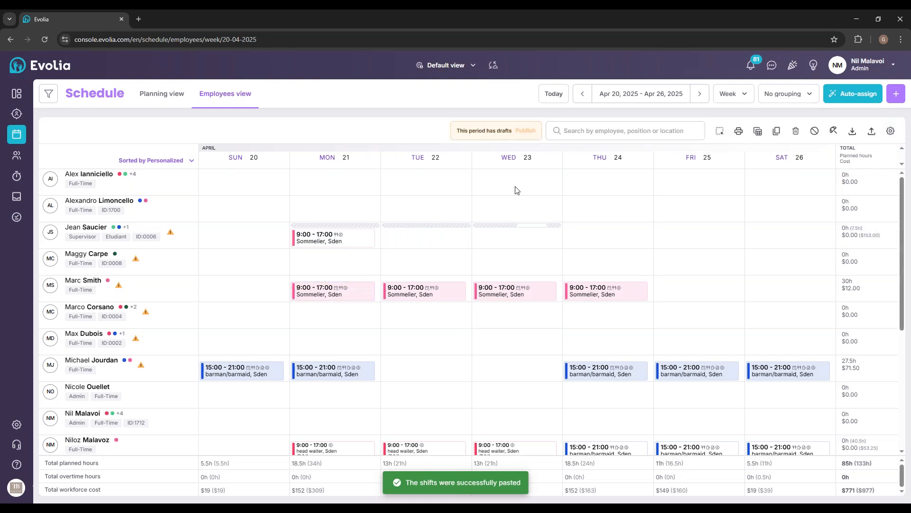
left_click(526, 131)
left_click(534, 318)
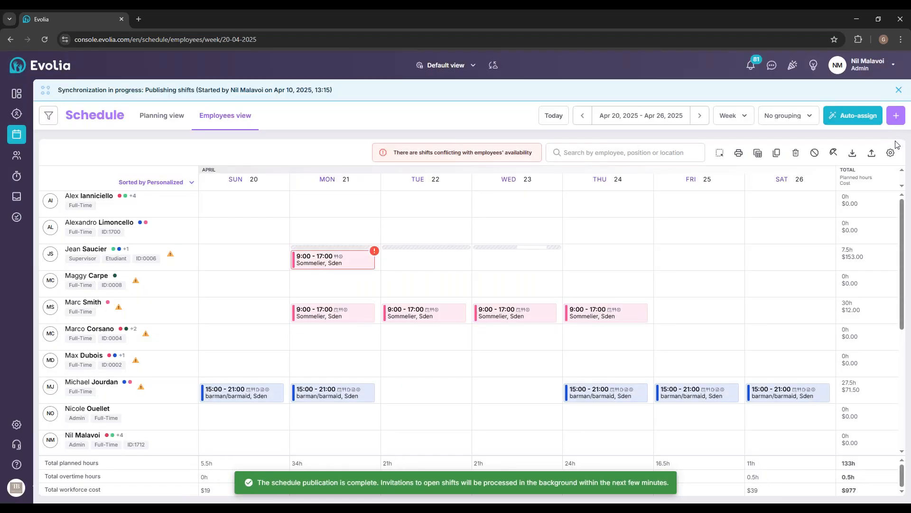
- Examine the availability conflict notice, the details of the supervisor's April 21 sommelier shift and the schedule display settings
left_click(890, 153)
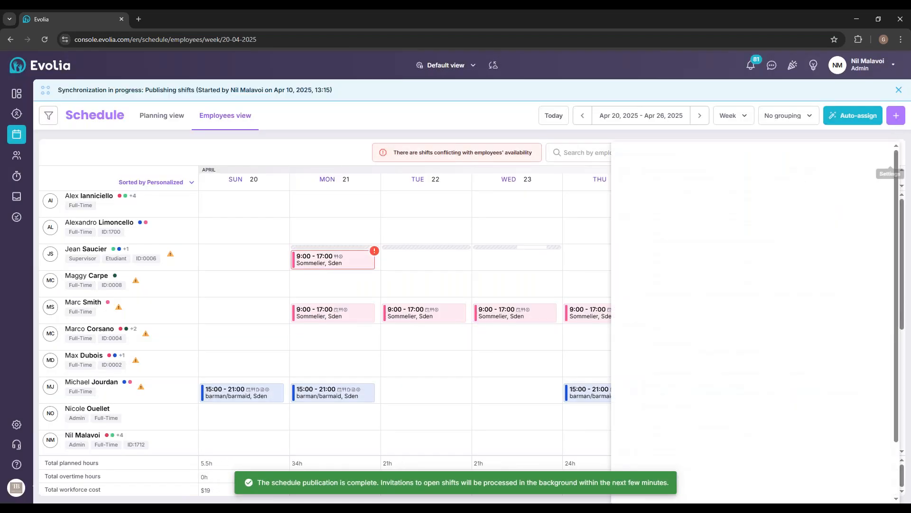
scroll(674, 444, "down", 2)
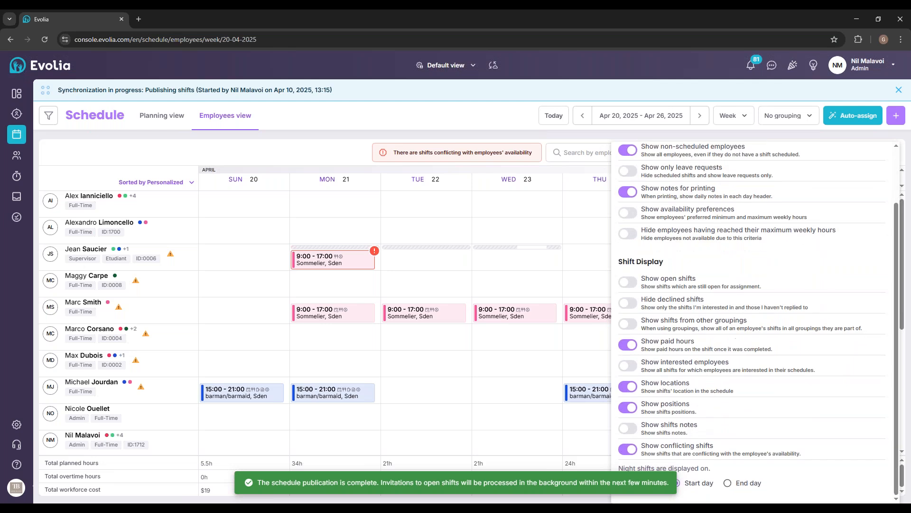
left_click_drag(395, 152, 535, 152)
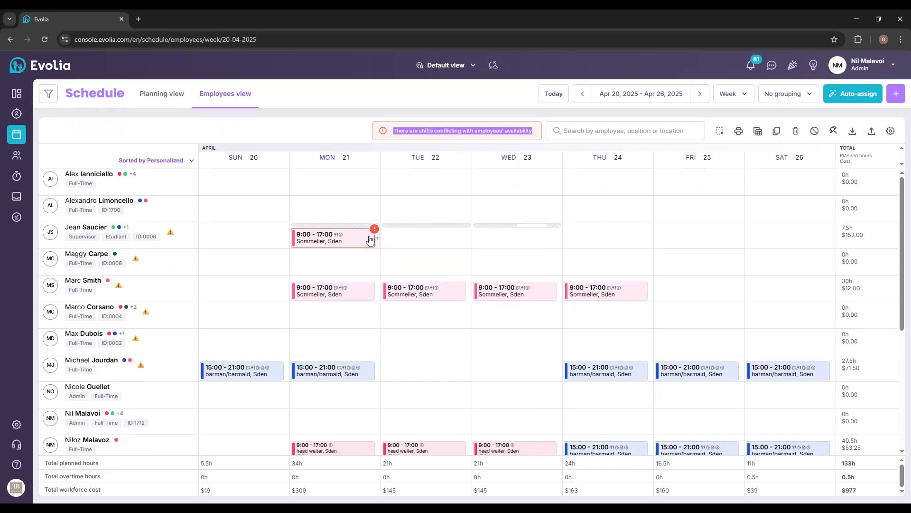
mouse_move(360, 235)
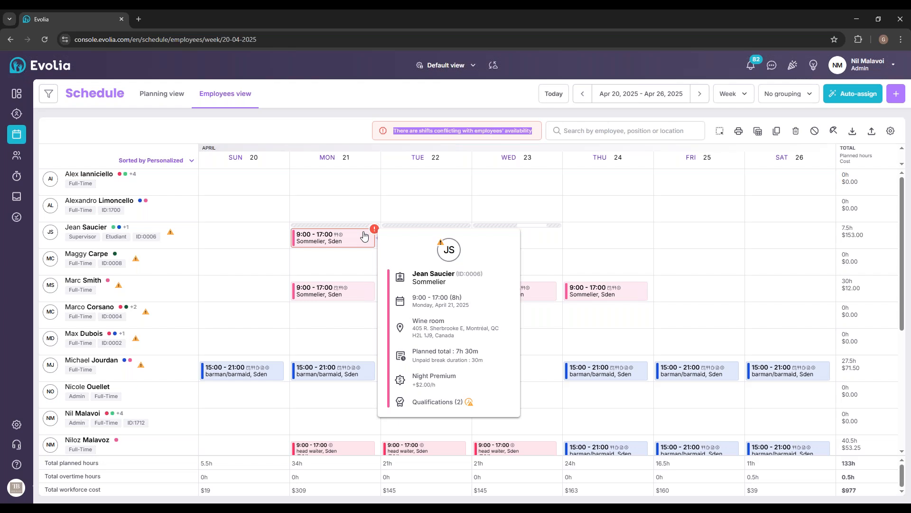
left_click(891, 131)
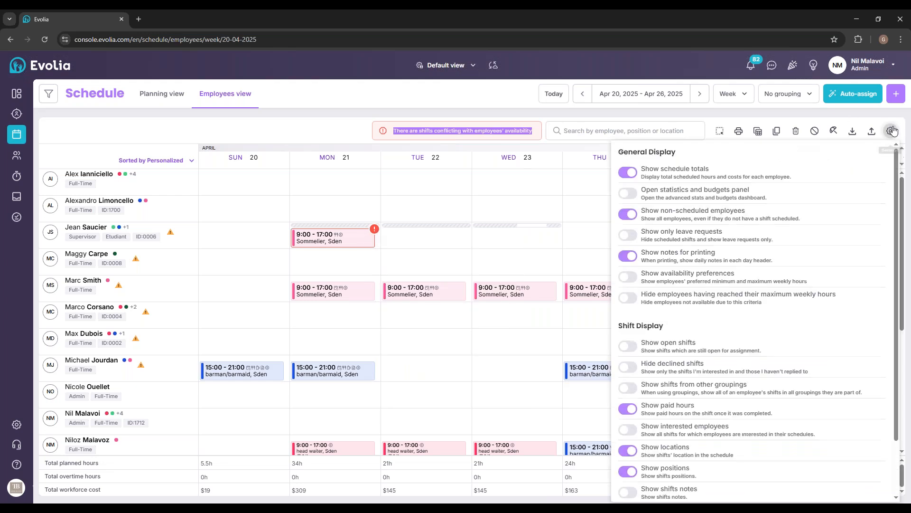
scroll(661, 190, "down", 2)
scroll(703, 214, "up", 2)
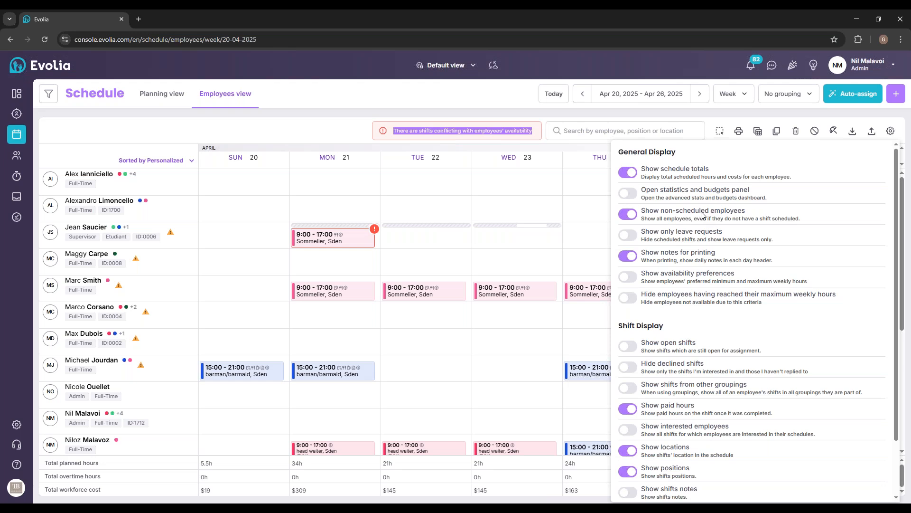
- Start a new statutory holiday and name it "Easter" in both English and French
left_click(361, 142)
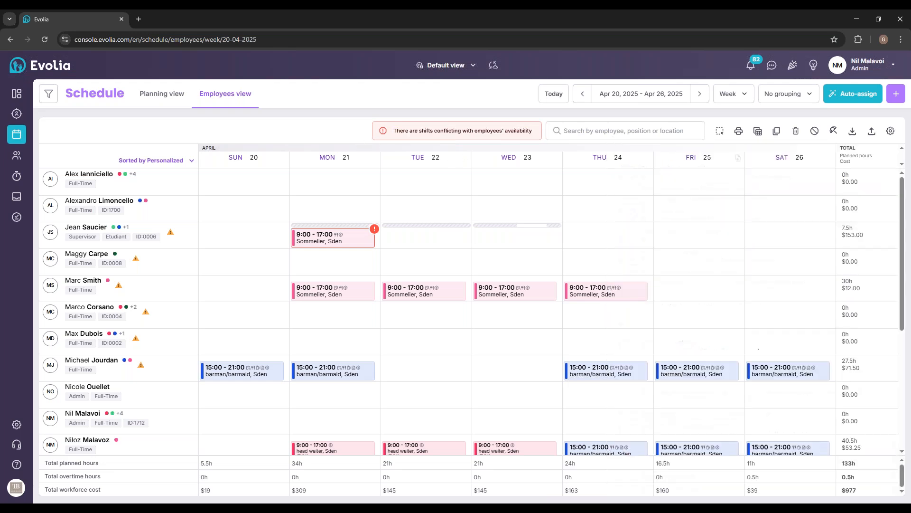
left_click(833, 132)
right_click(834, 129)
key("Escape")
left_click(798, 152)
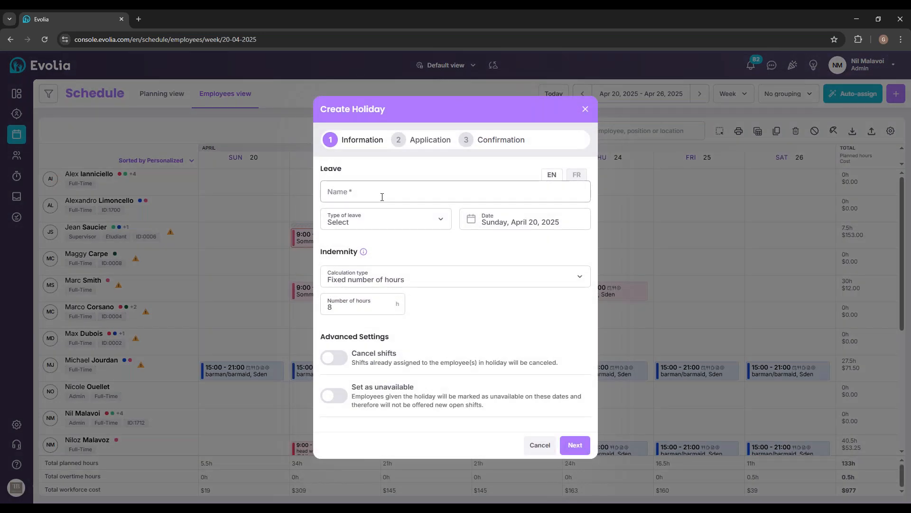
left_click(382, 197)
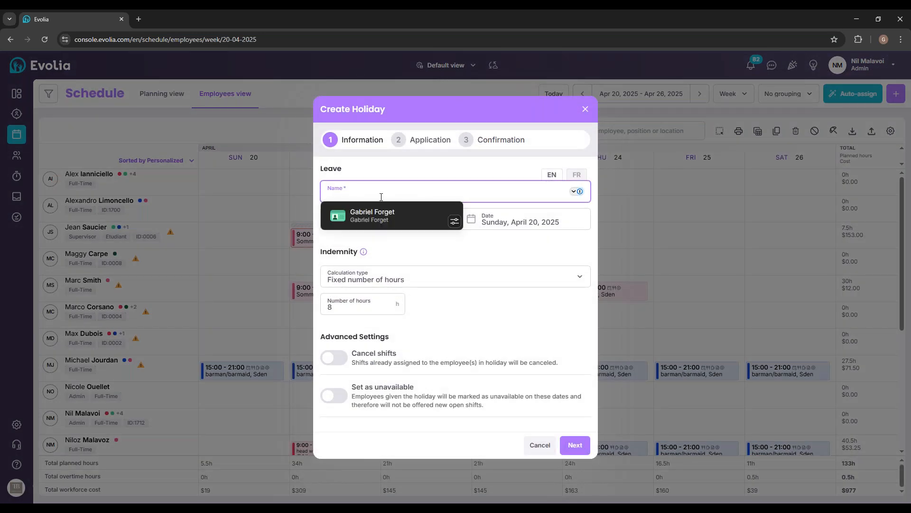
type("Ea")
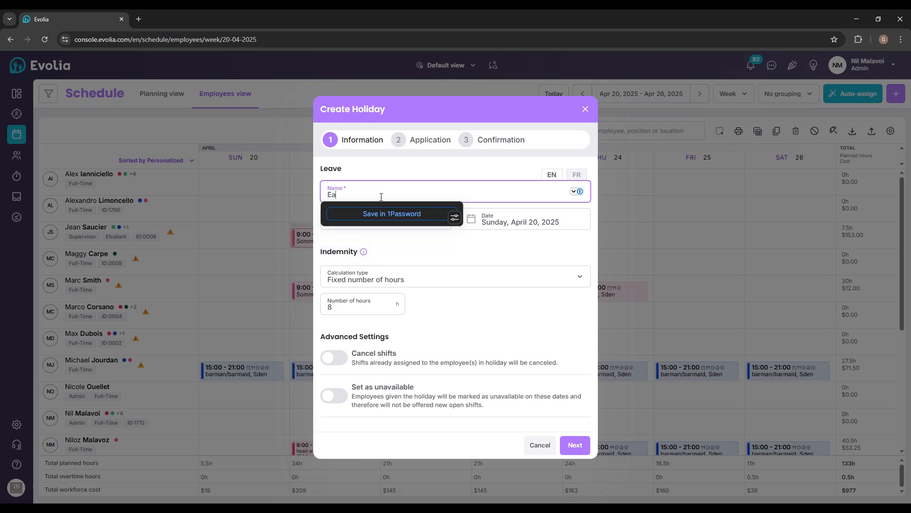
left_click(577, 174)
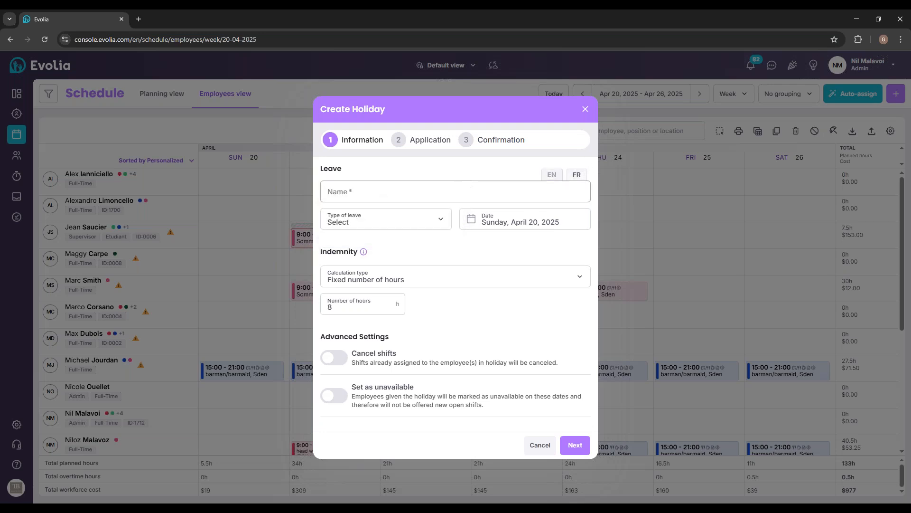
left_click(447, 197)
type("Easter")
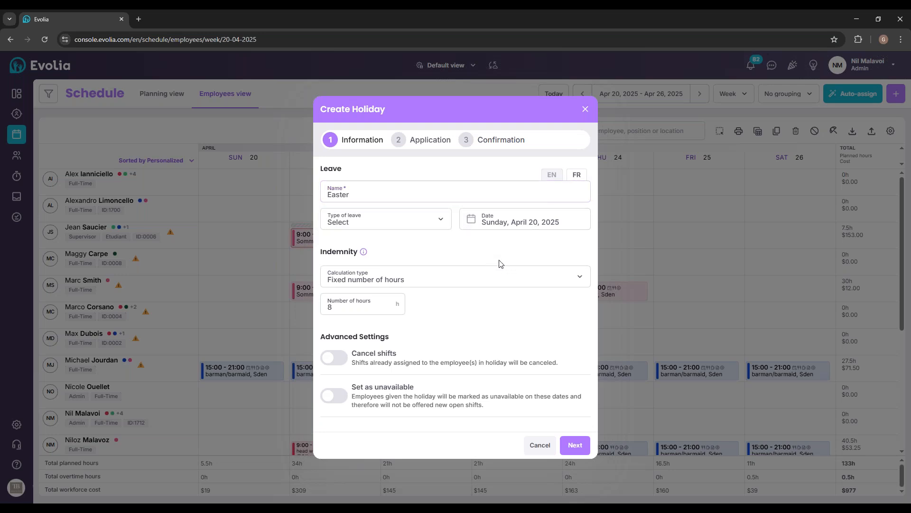
- Set the holiday's type of leave to Férié and its date to Monday, April 21, 2025
left_click(387, 223)
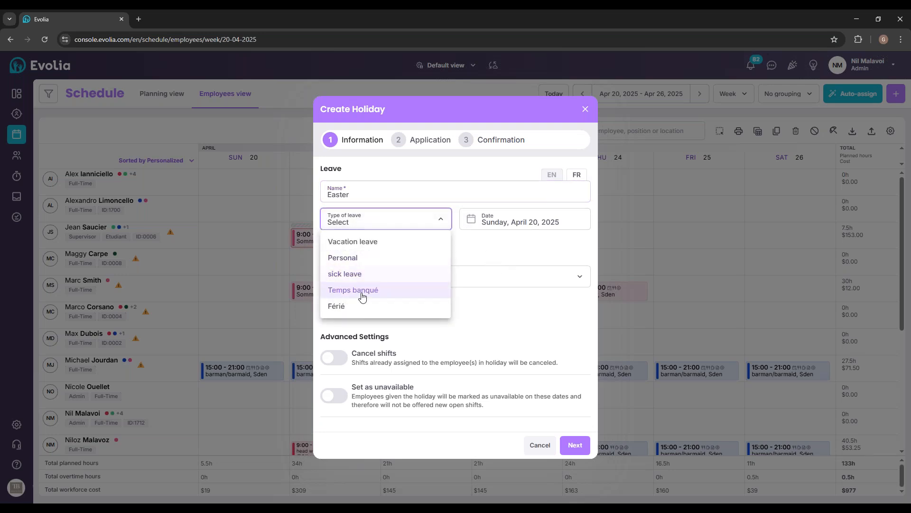
left_click(348, 307)
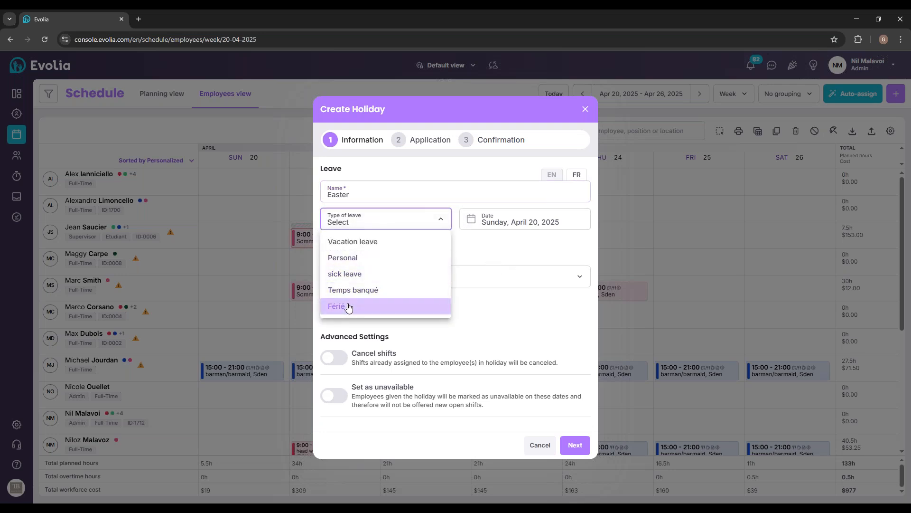
left_click(562, 219)
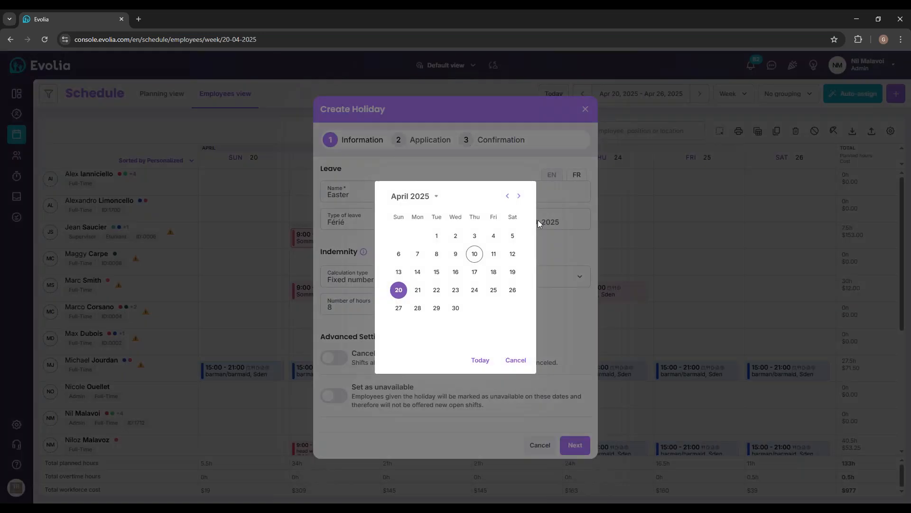
left_click(419, 290)
left_click(547, 244)
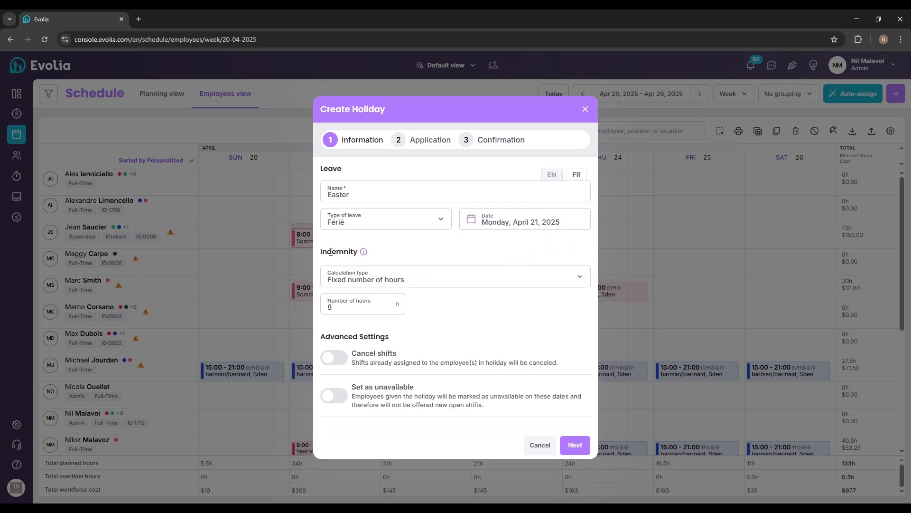
- Set the holiday's indemnity calculation type to "Based on the hours worked in the previous days/weeks"
left_click_drag(322, 253, 356, 252)
left_click(402, 282)
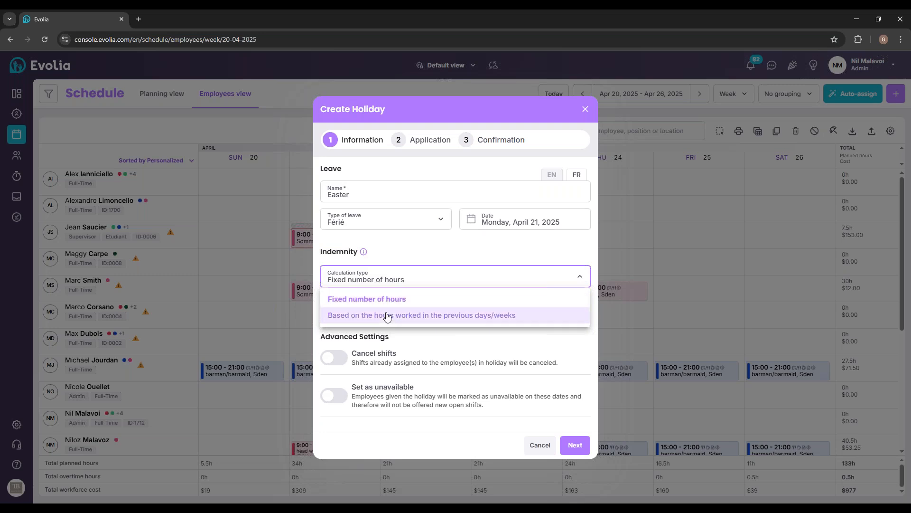
left_click(380, 315)
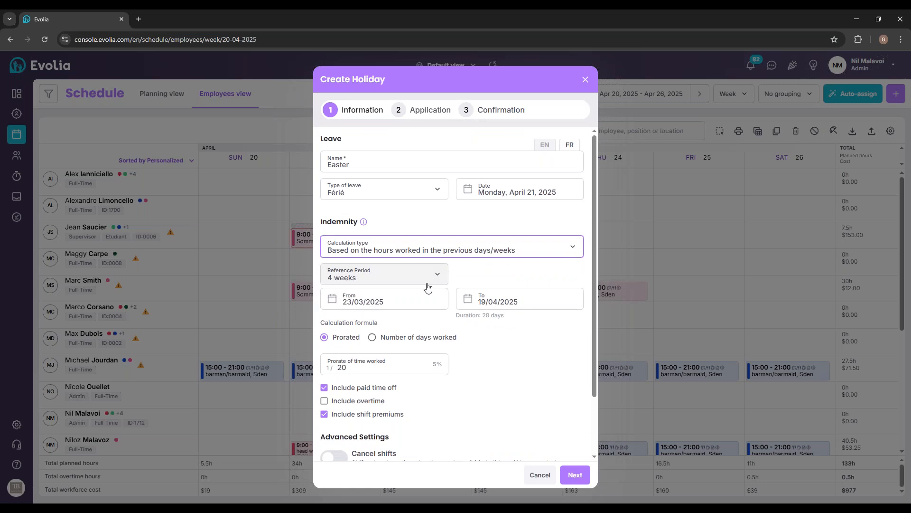
scroll(403, 342, "down", 1)
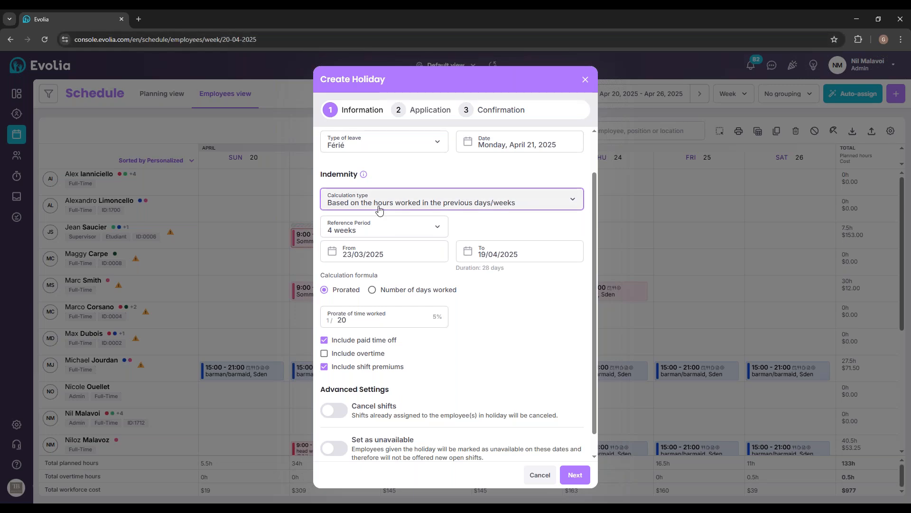
- Turn on "Cancel shifts" and "Set as unavailable" in the holiday's advanced settings
scroll(375, 243, "down", 1)
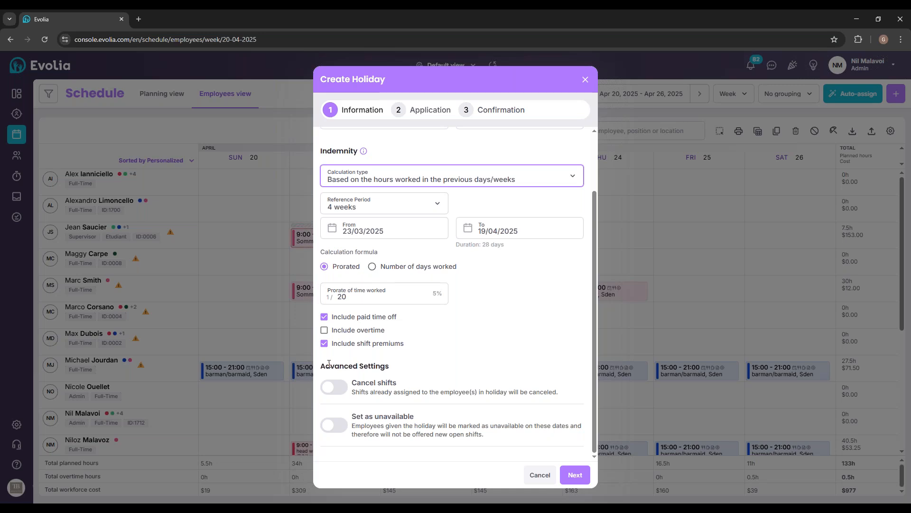
left_click(337, 393)
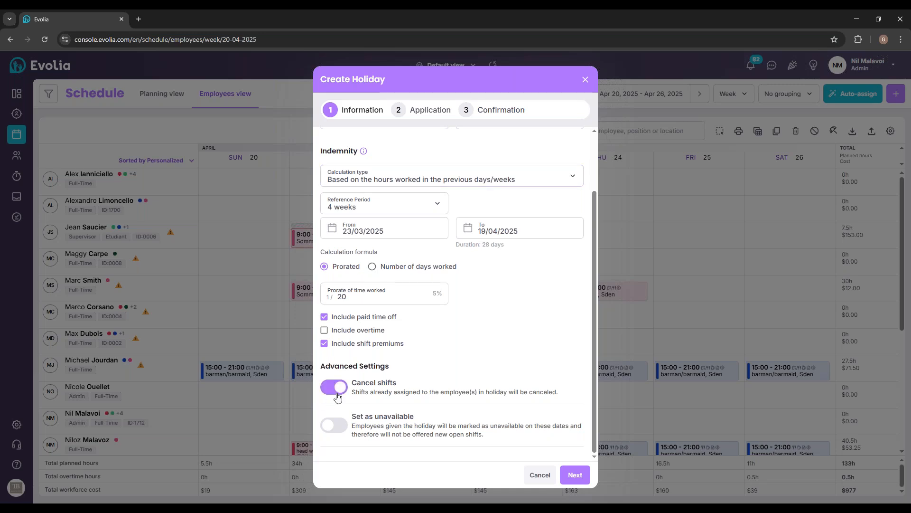
left_click(339, 427)
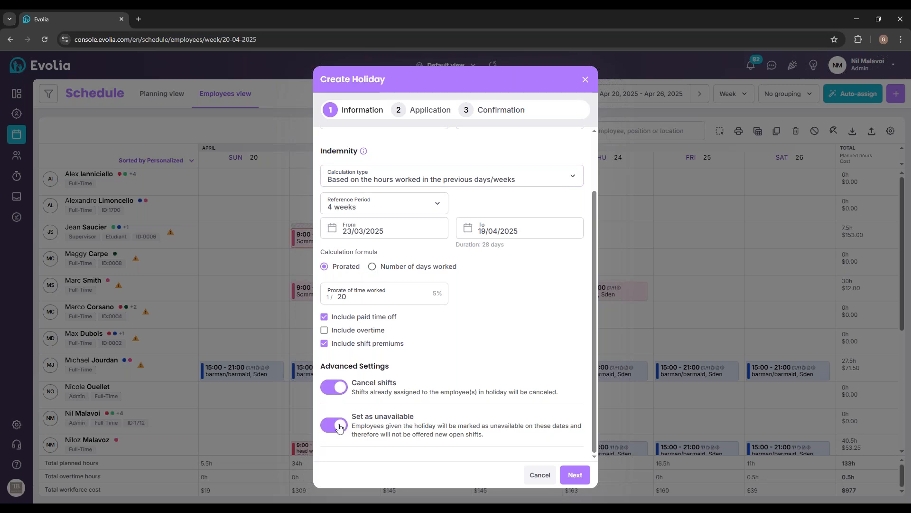
- Review the holiday's application options for employment statuses, teams, positions and employees, keeping all of them included
left_click(432, 110)
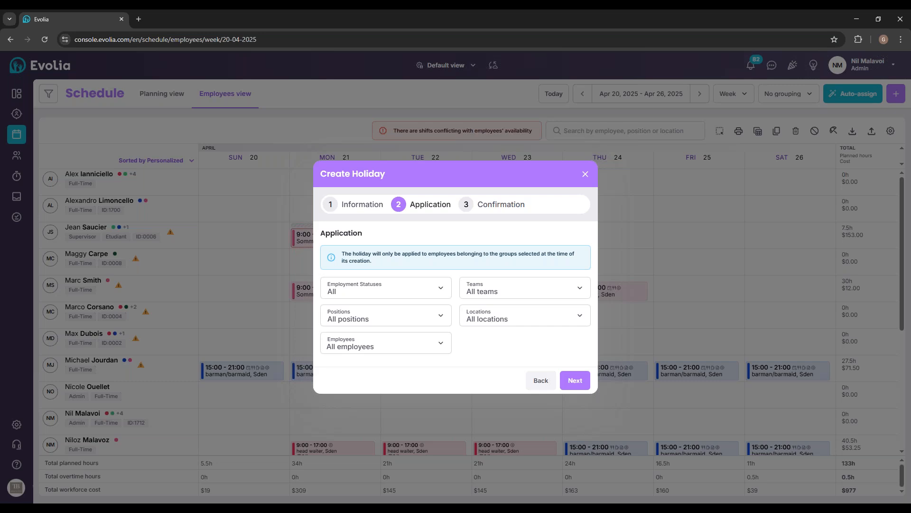
left_click(505, 295)
left_click(426, 290)
left_click(426, 292)
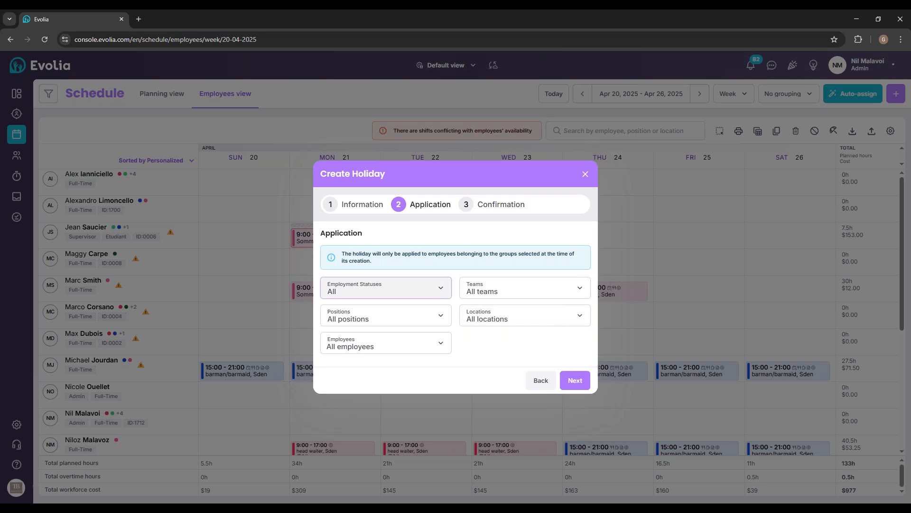
left_click(477, 287)
left_click(460, 272)
left_click(440, 319)
left_click(475, 341)
left_click(432, 343)
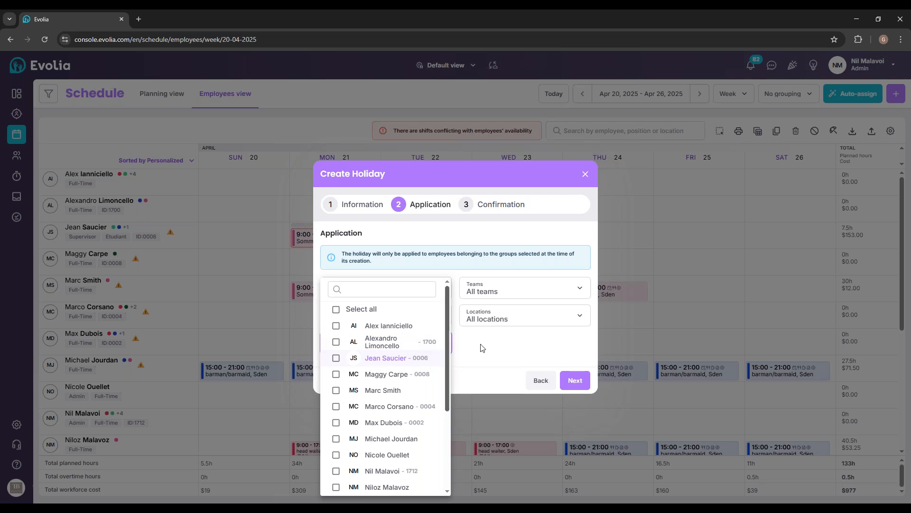
left_click(521, 350)
- Review the selected employees and impacted shifts in the holiday's confirmation, and save the holiday
left_click(495, 212)
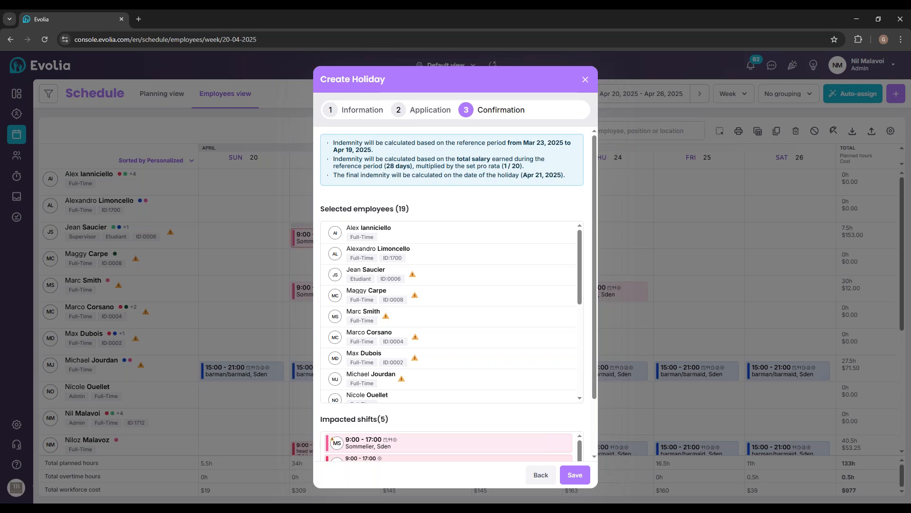
scroll(429, 287, "down", 10)
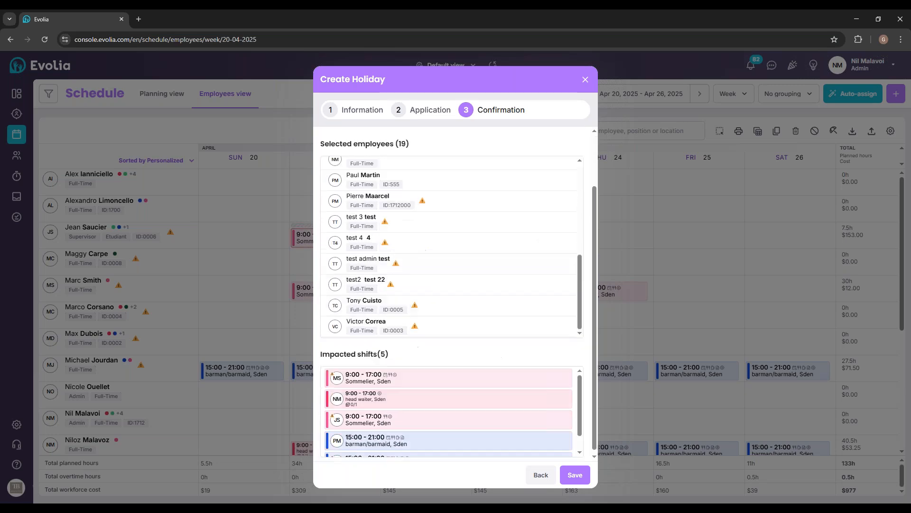
left_click(571, 474)
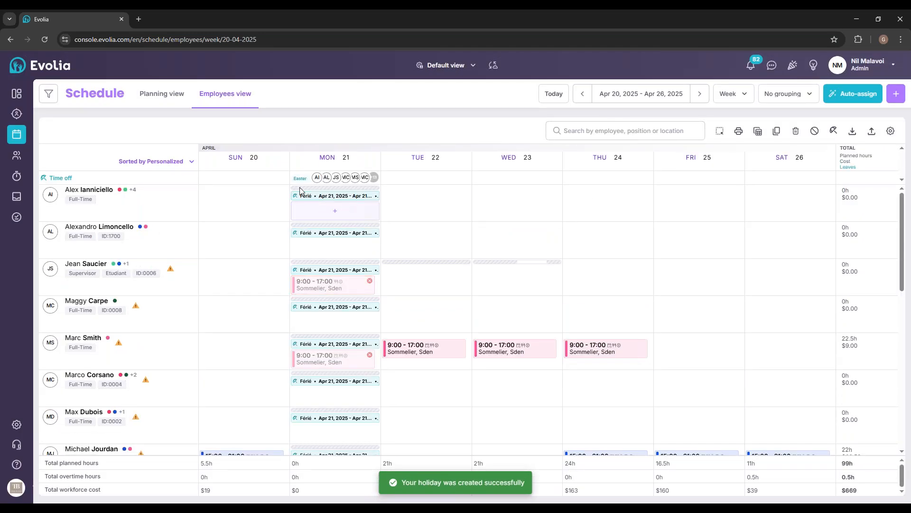
- Examine an employee's April 21 time-off entry and the Easter holiday's details, including its indemnity calculation
mouse_move(332, 200)
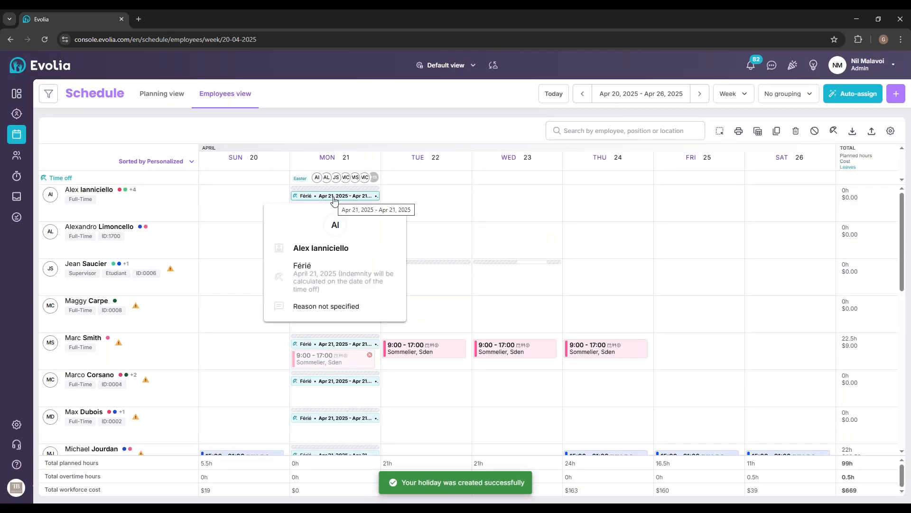
left_click(328, 209)
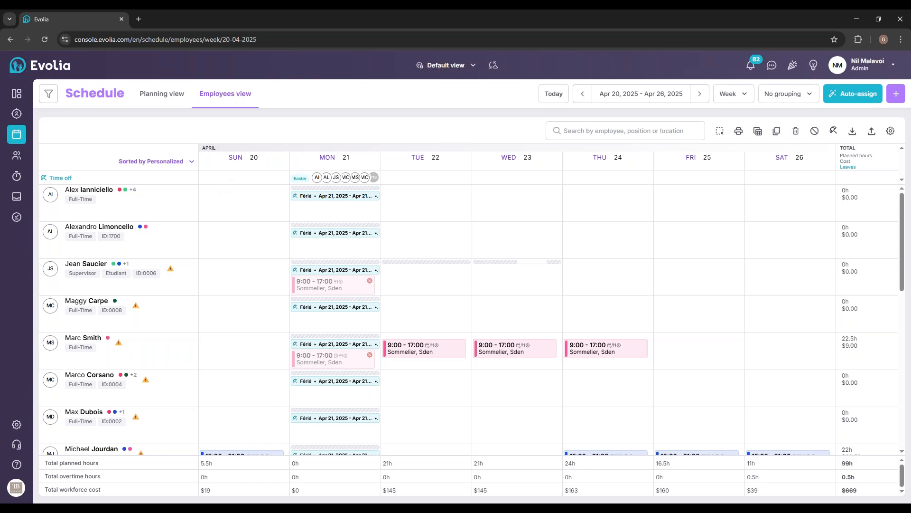
left_click(292, 178)
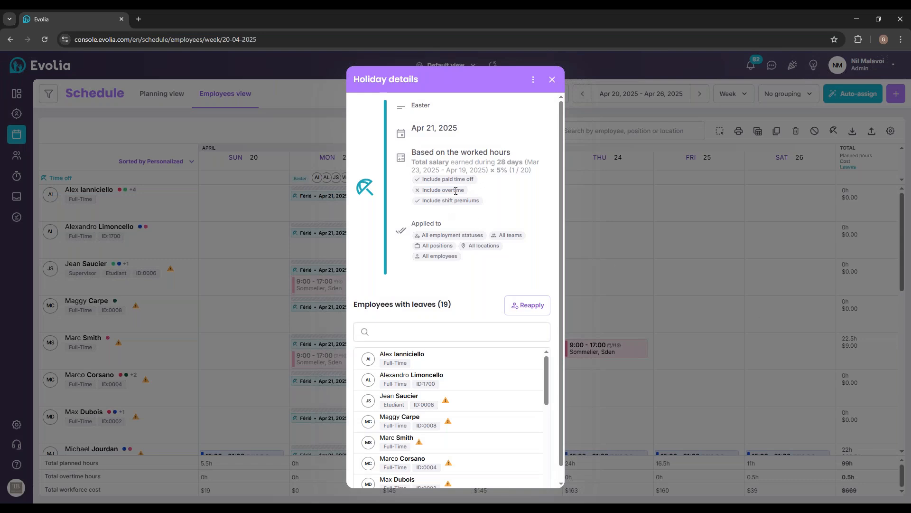
scroll(456, 191, "down", 1)
scroll(456, 191, "up", 1)
left_click_drag(412, 152, 525, 170)
scroll(454, 202, "down", 1)
scroll(502, 179, "up", 1)
- View the Easter holiday's edit form and its reapply confirmation, dismissing both without making changes
left_click(533, 81)
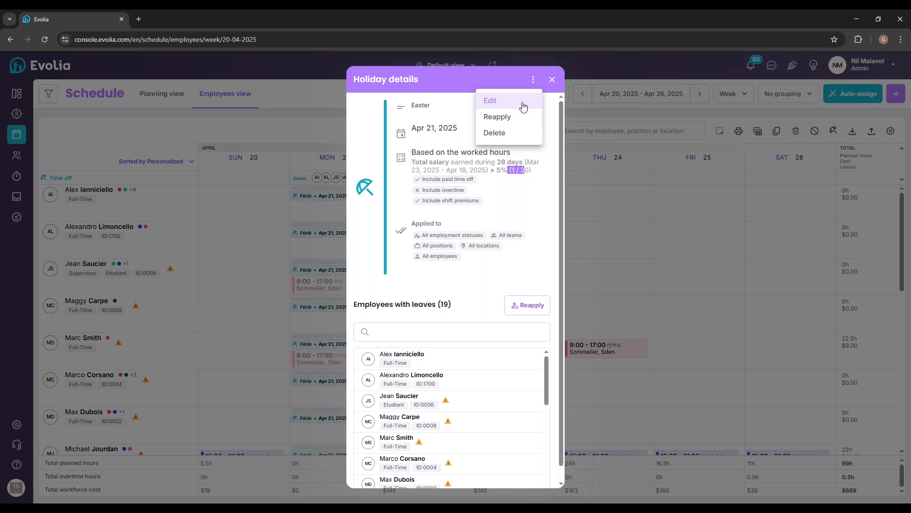
left_click(522, 106)
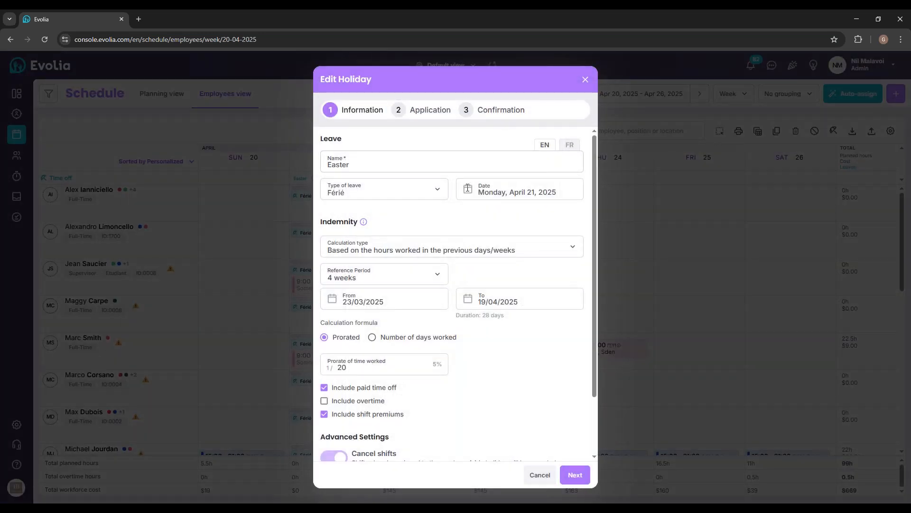
left_click(587, 84)
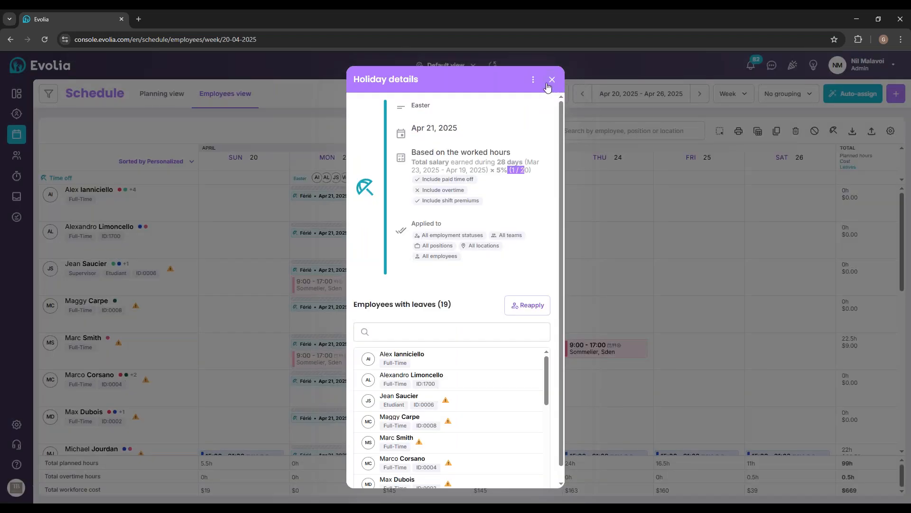
left_click(533, 80)
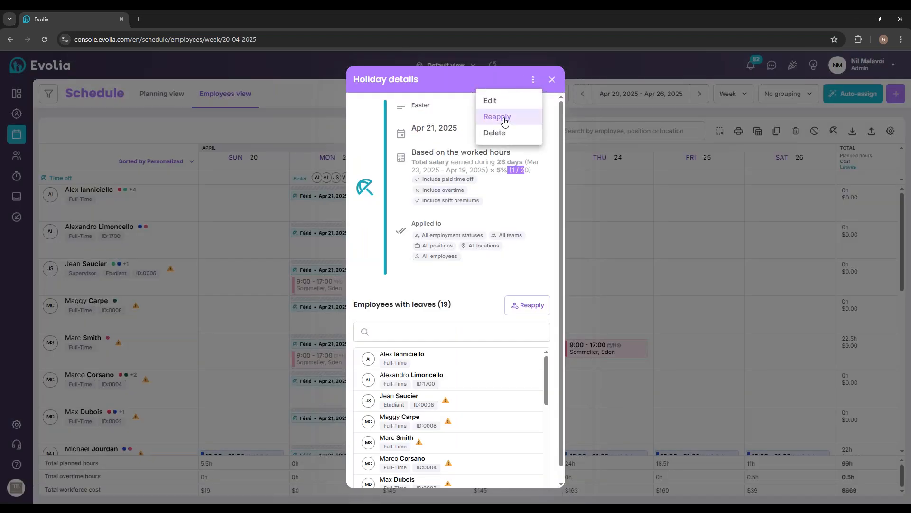
left_click(504, 120)
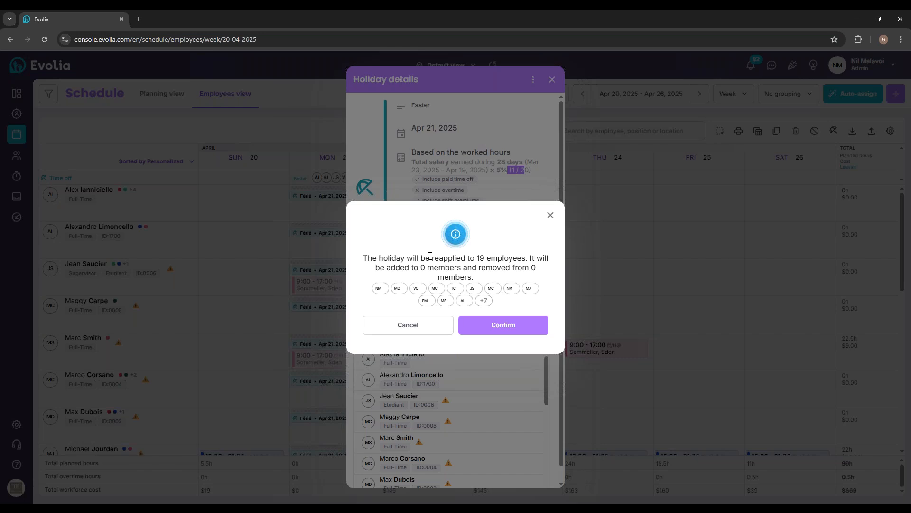
left_click(550, 215)
- Delete the Easter holiday from the schedule
left_click(533, 80)
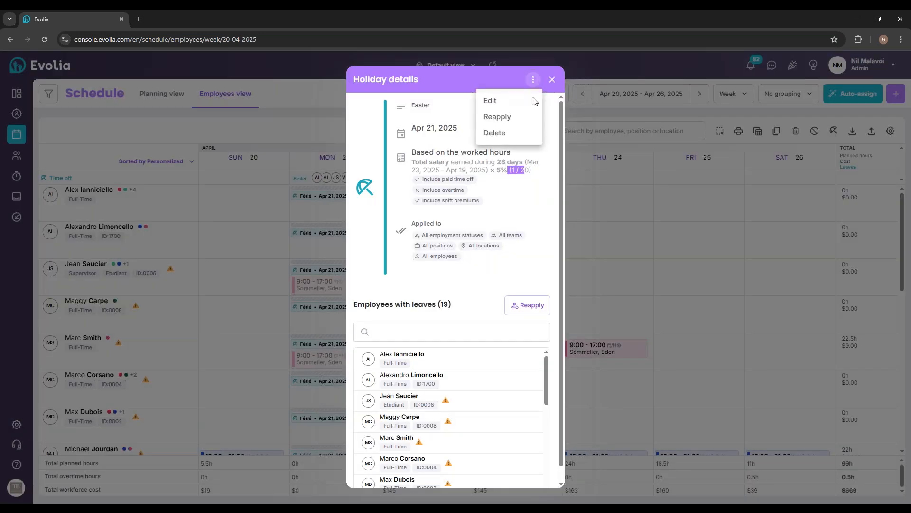
left_click(505, 139)
left_click(479, 317)
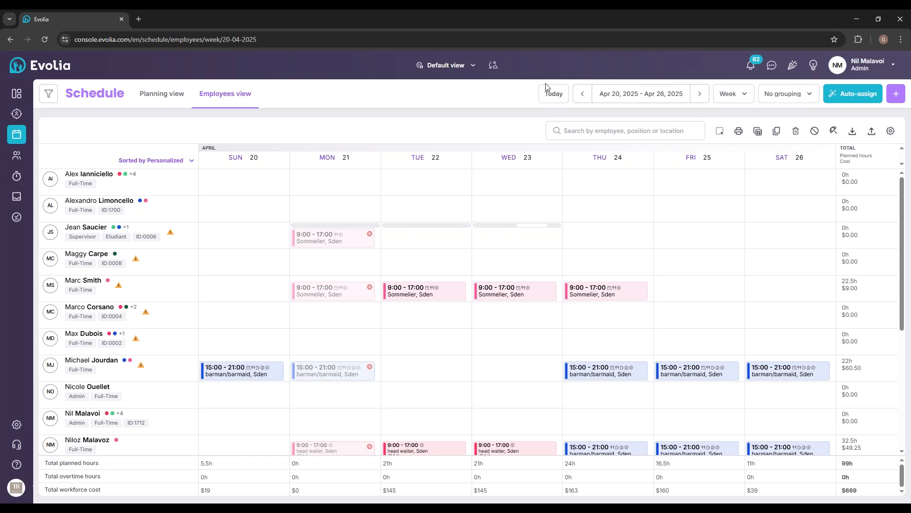
- Start a new leave request for the full-time Sommelier with shifts on April 22–24, choosing Vacation leave as the type
left_click(833, 131)
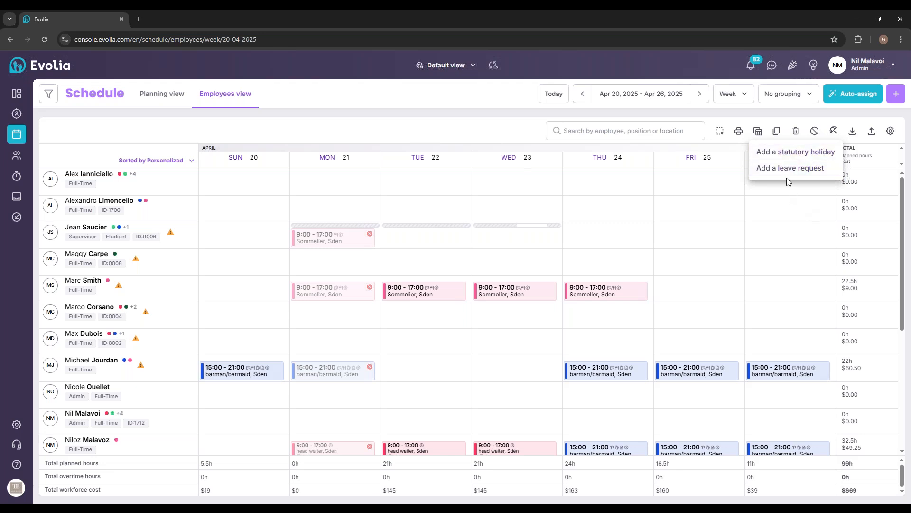
left_click(788, 173)
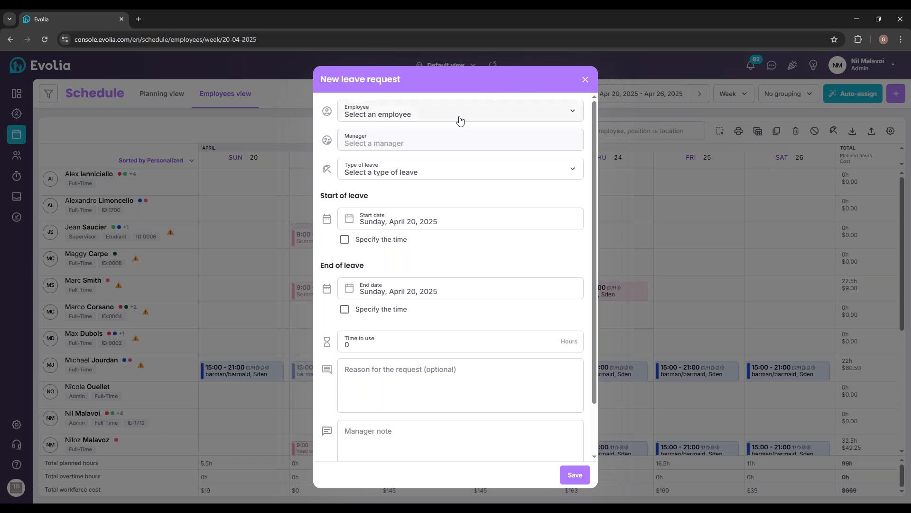
left_click(449, 122)
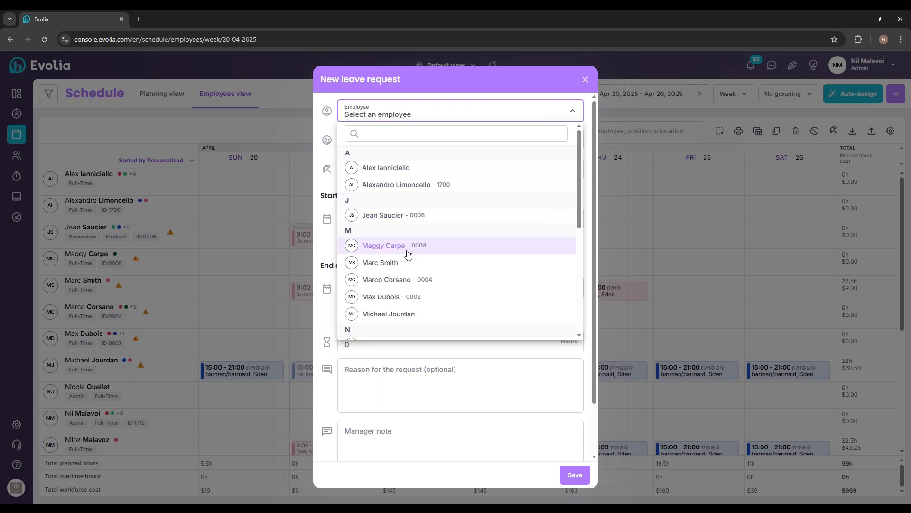
scroll(413, 233, "down", 1)
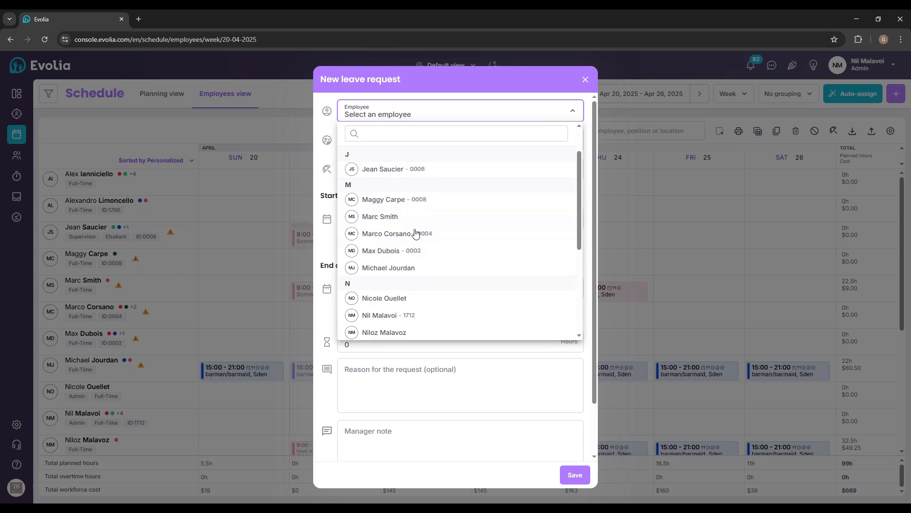
left_click(395, 217)
left_click(405, 175)
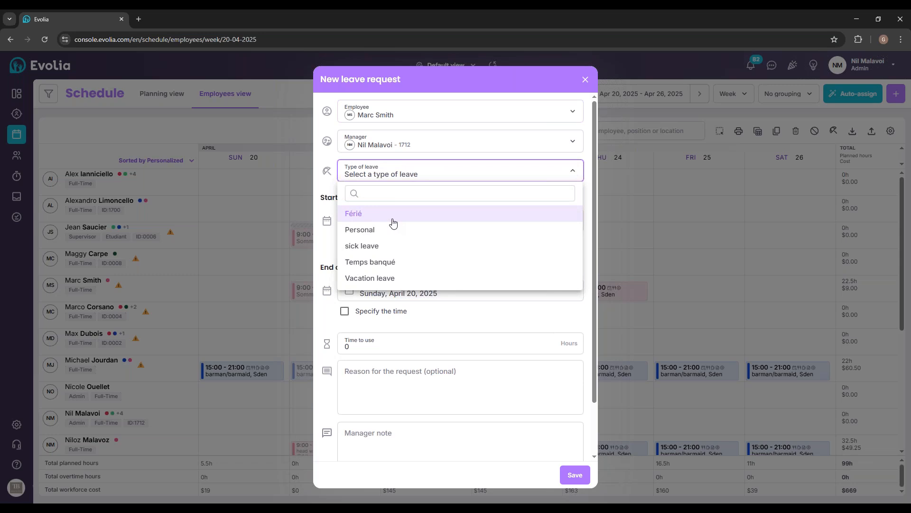
left_click(387, 278)
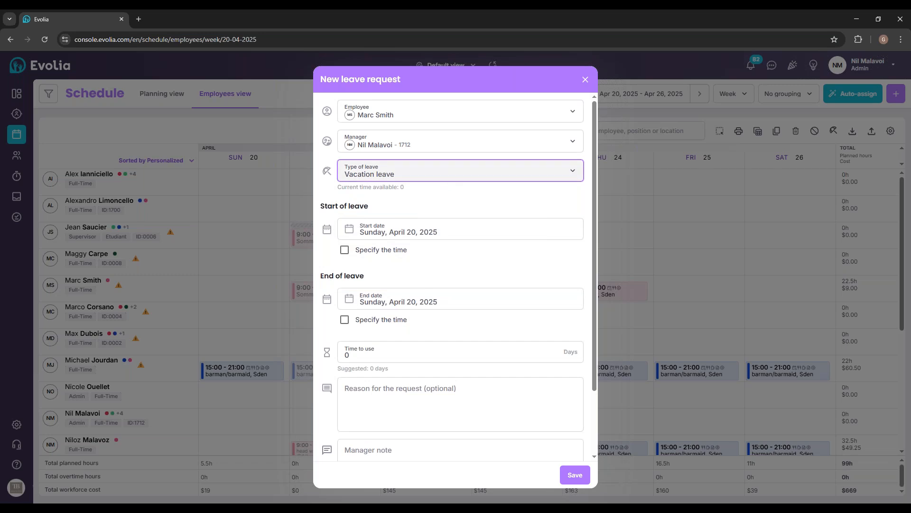
- Set the leave to start Monday, May 19, 2025 and end Friday, May 23, 2025
left_click(447, 229)
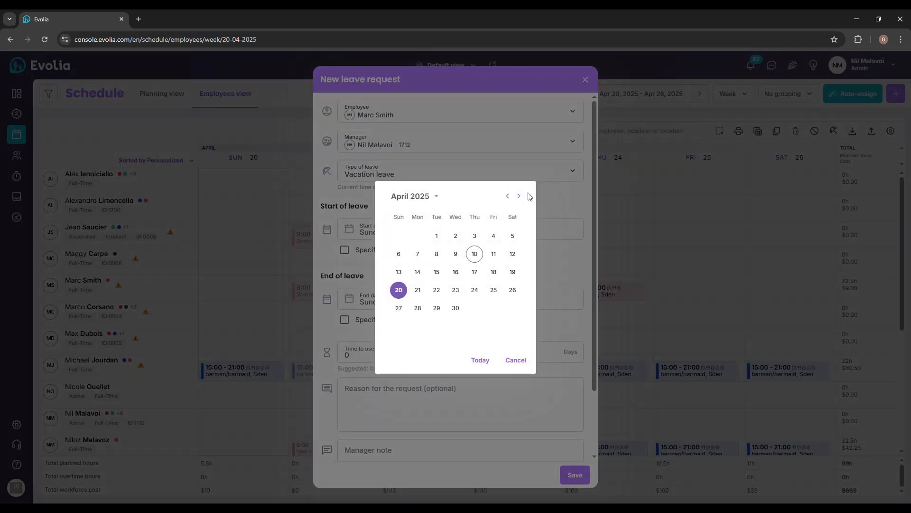
left_click(521, 196)
left_click(417, 290)
left_click(493, 290)
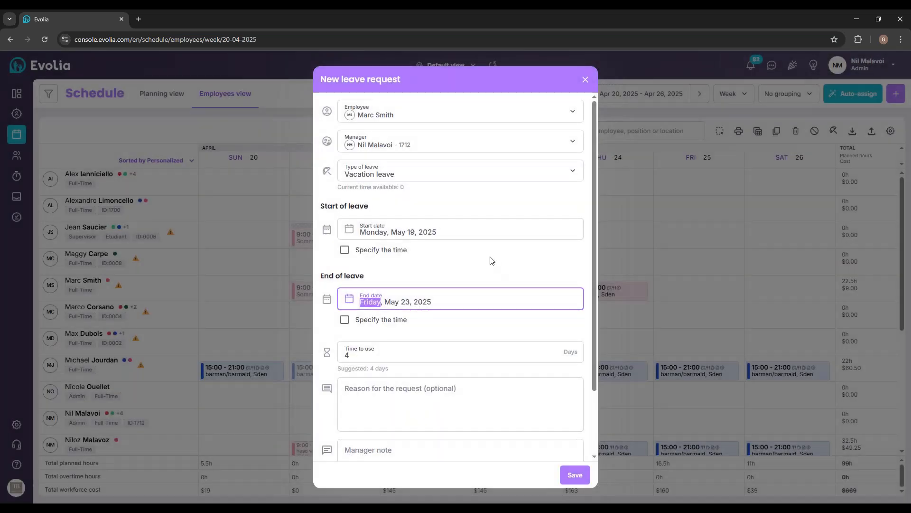
scroll(380, 223, "down", 1)
left_click(346, 203)
left_click(345, 203)
left_click(345, 203)
left_click(345, 203)
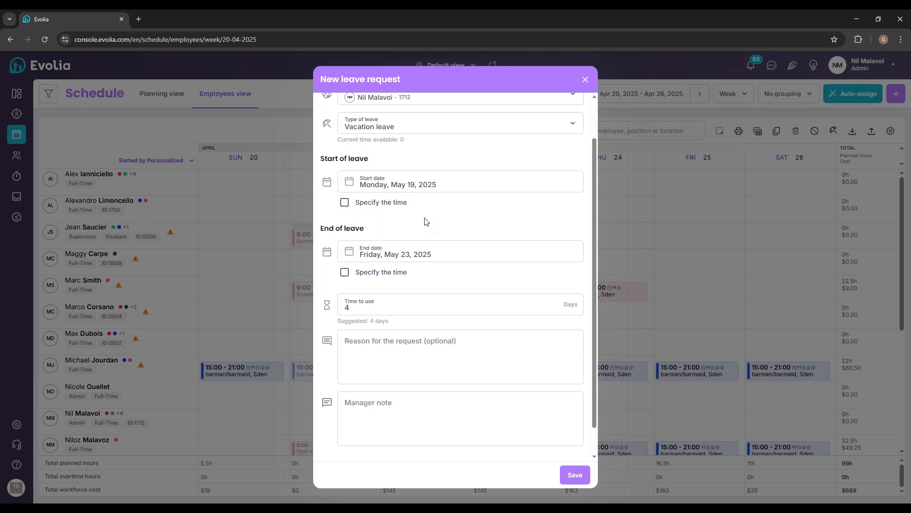
- Set the leave request's time to use to 5 days and save the request
left_click(393, 314)
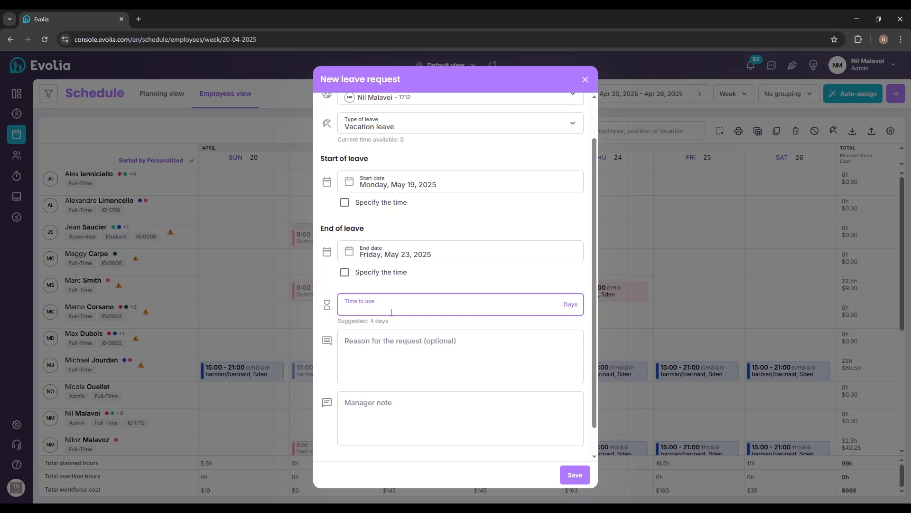
scroll(390, 312, "up", 2)
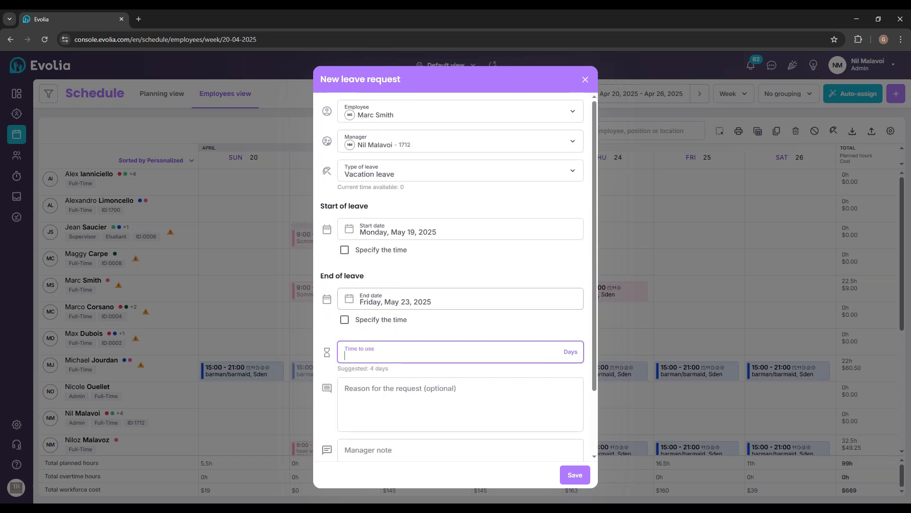
type("5")
left_click(562, 471)
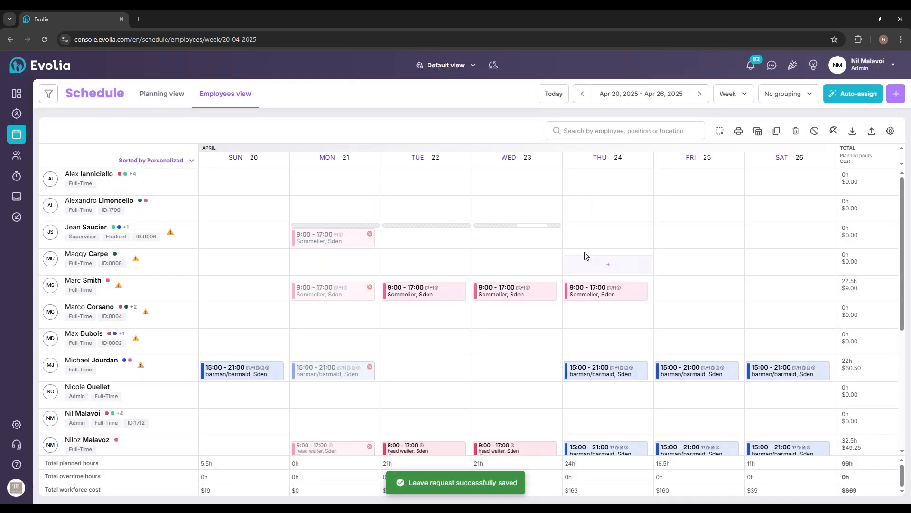
scroll(426, 308, "down", 2)
scroll(426, 302, "down", 3)
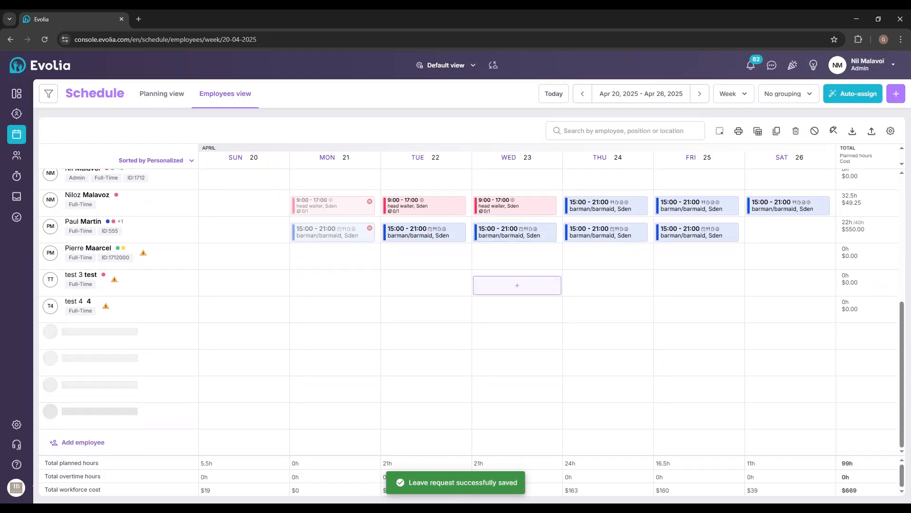
scroll(490, 329, "up", 5)
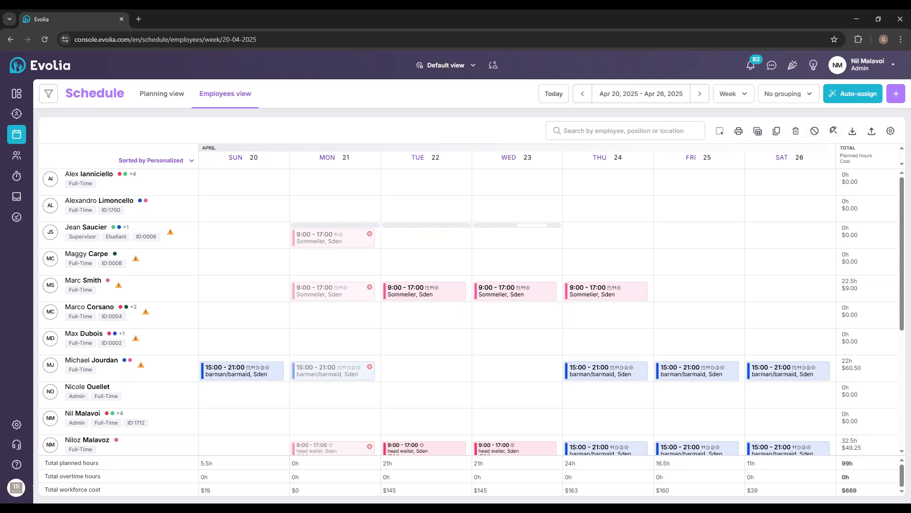
- Open the Employees page and look over the employee list and its team filter options
left_click(16, 155)
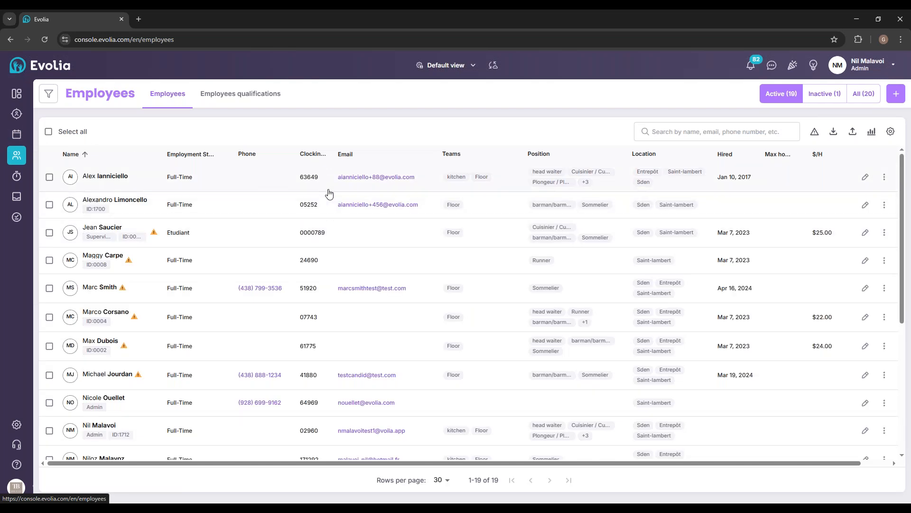
scroll(452, 210, "down", 3)
scroll(451, 210, "up", 3)
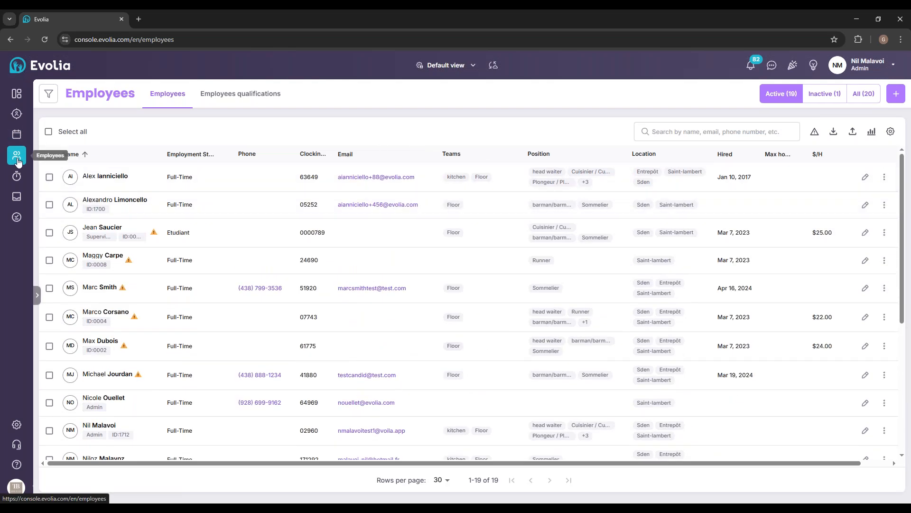
left_click(48, 94)
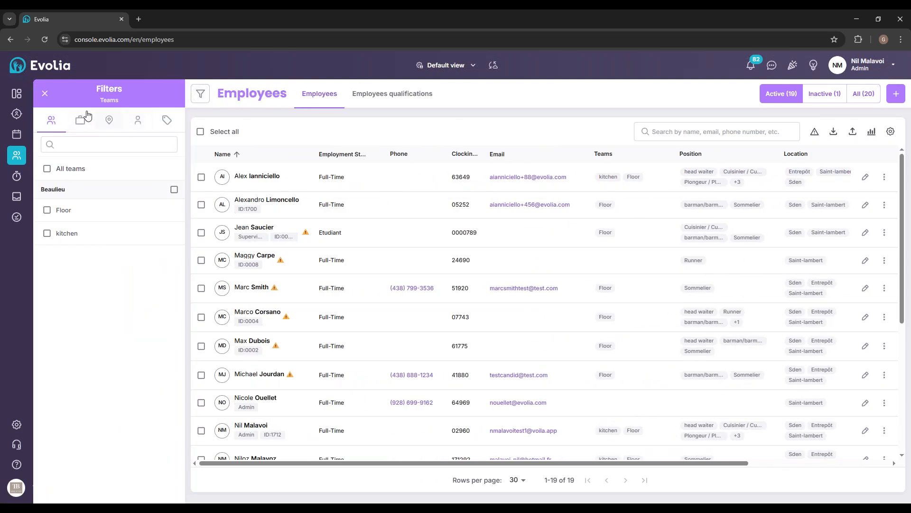
left_click(46, 95)
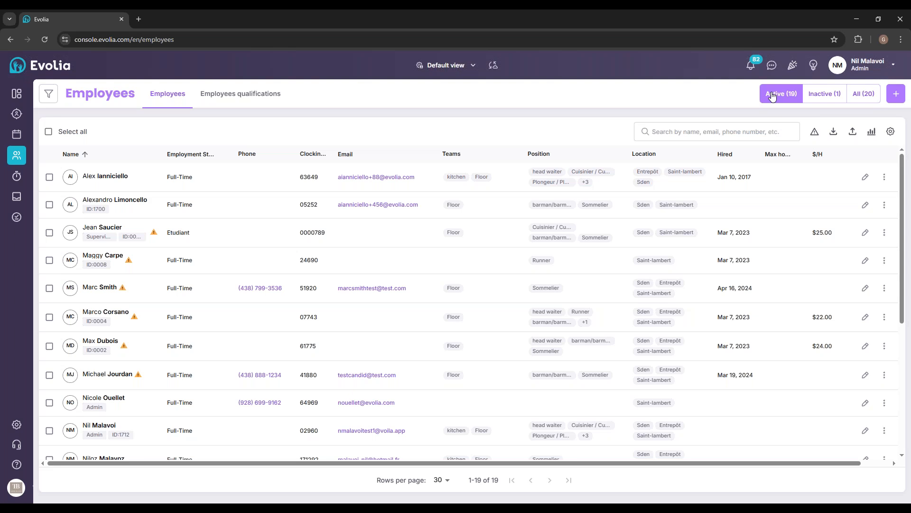
- View the inactive and all-employee lists, return to active employees, and check the available ways of adding employees
left_click(816, 95)
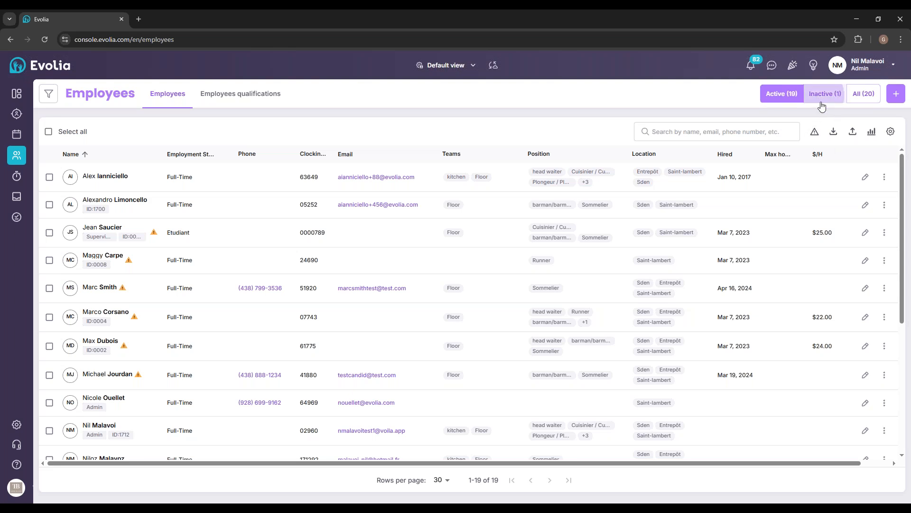
left_click(865, 95)
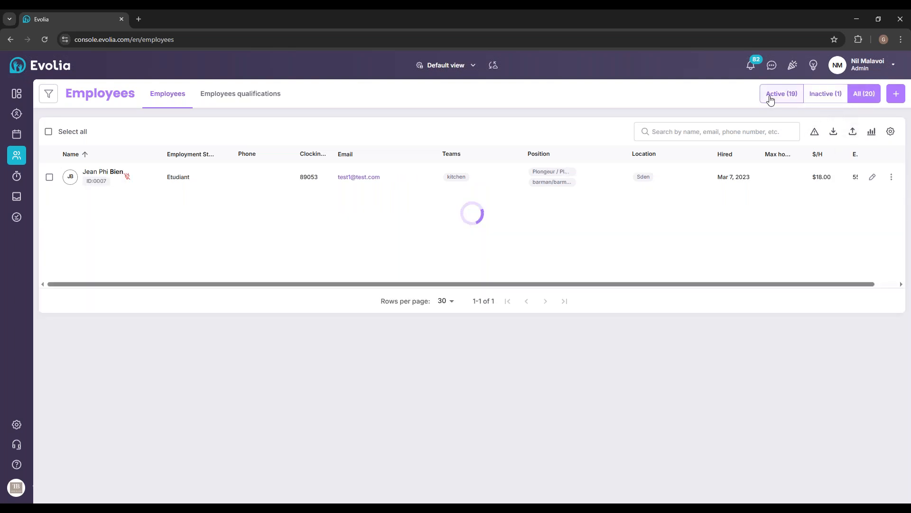
left_click(778, 98)
left_click(896, 93)
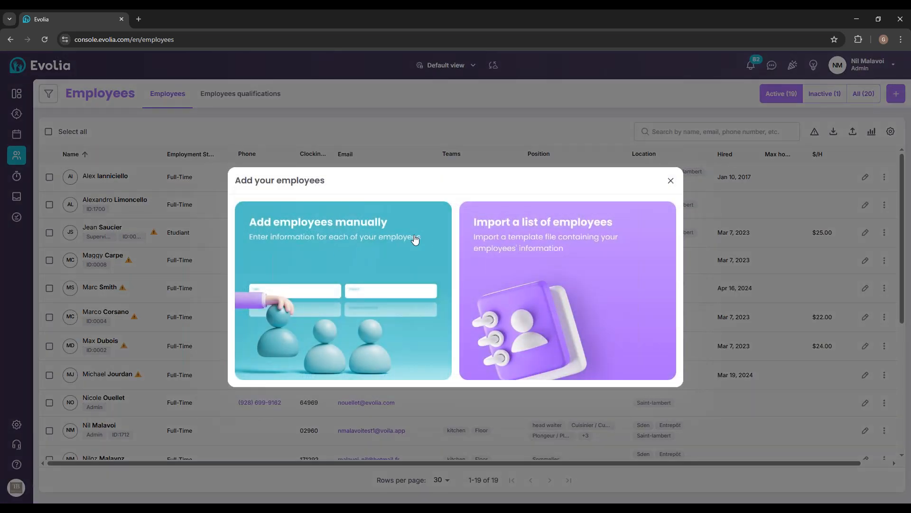
left_click(670, 181)
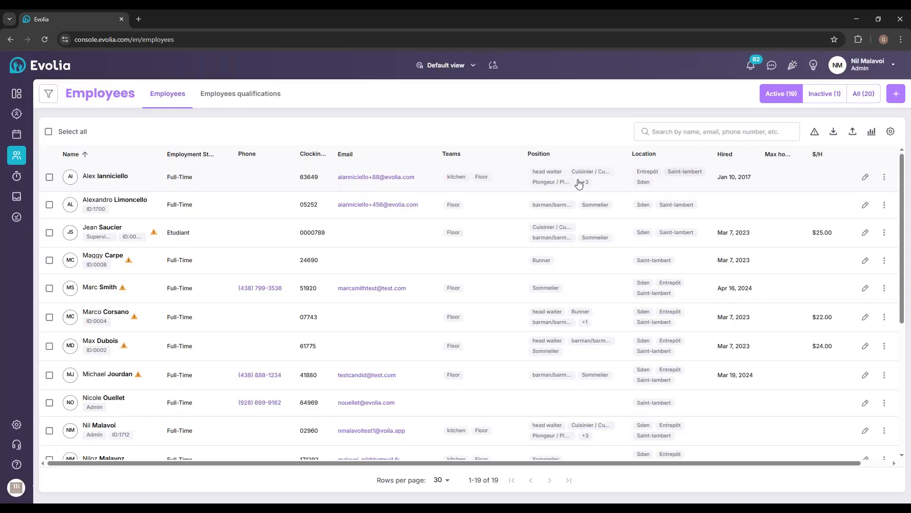
- Browse the first employee's file, including availability, associations, leave banks, notes and communication, and return to the employee list
left_click(285, 187)
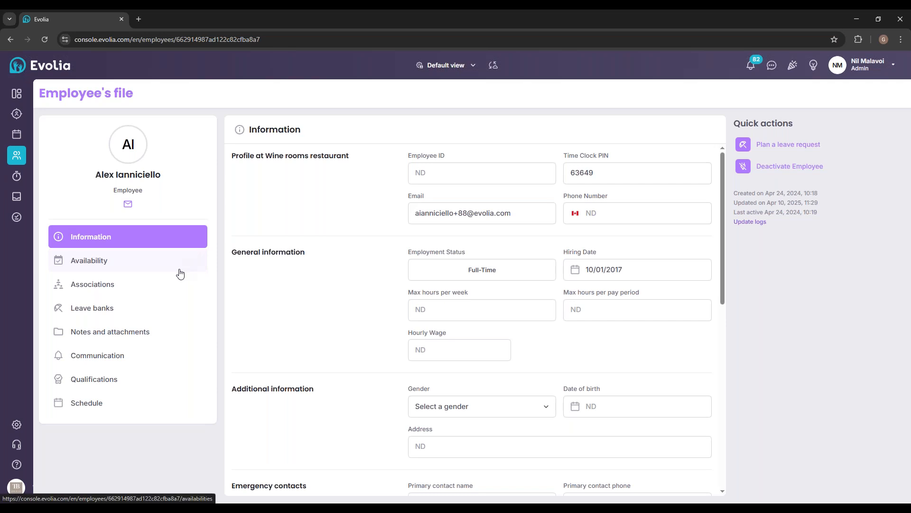
left_click(133, 270)
left_click(126, 285)
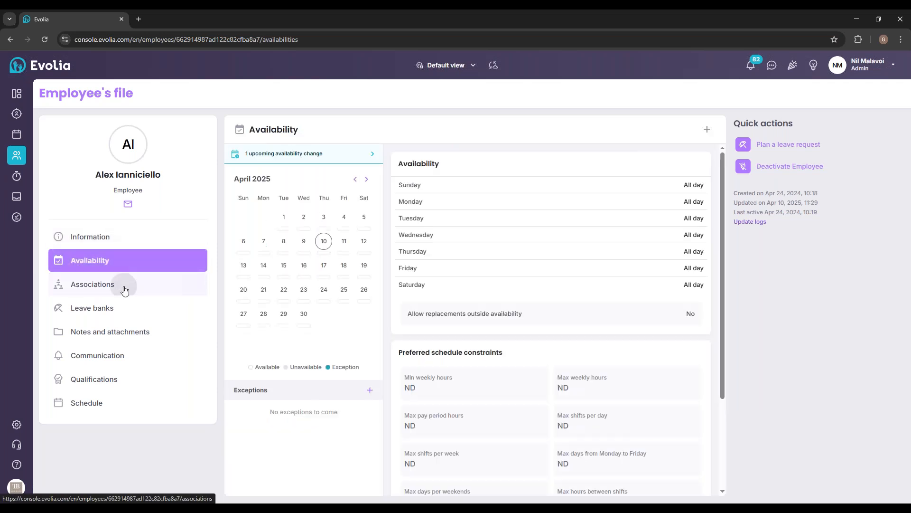
left_click(116, 314)
left_click(116, 334)
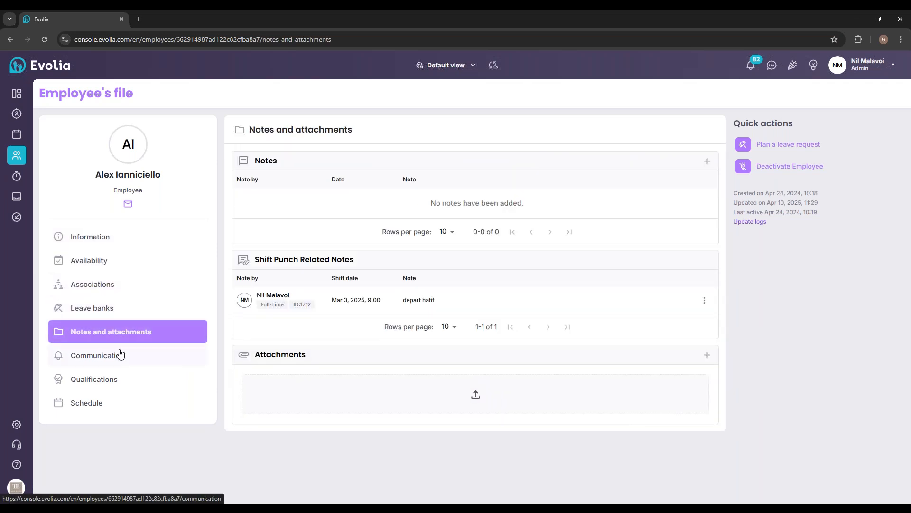
left_click(116, 360)
left_click(105, 308)
left_click(118, 286)
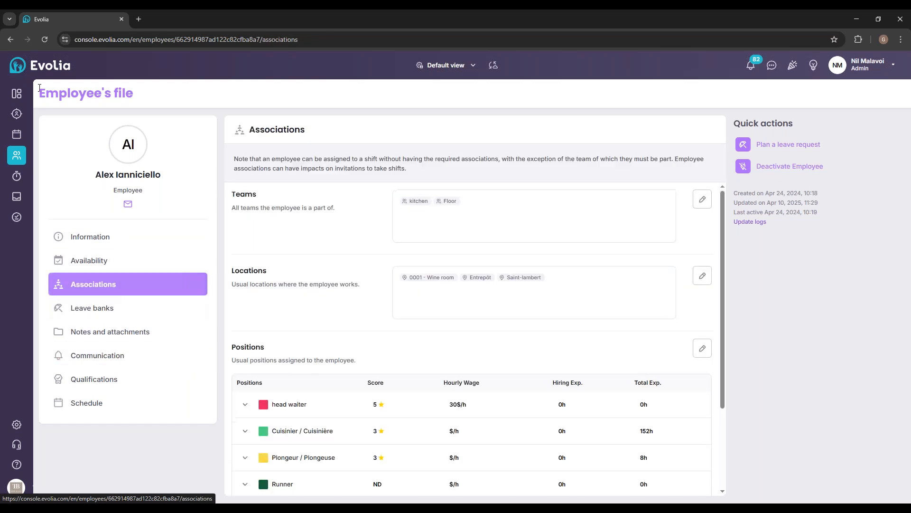
left_click(13, 40)
left_click(10, 41)
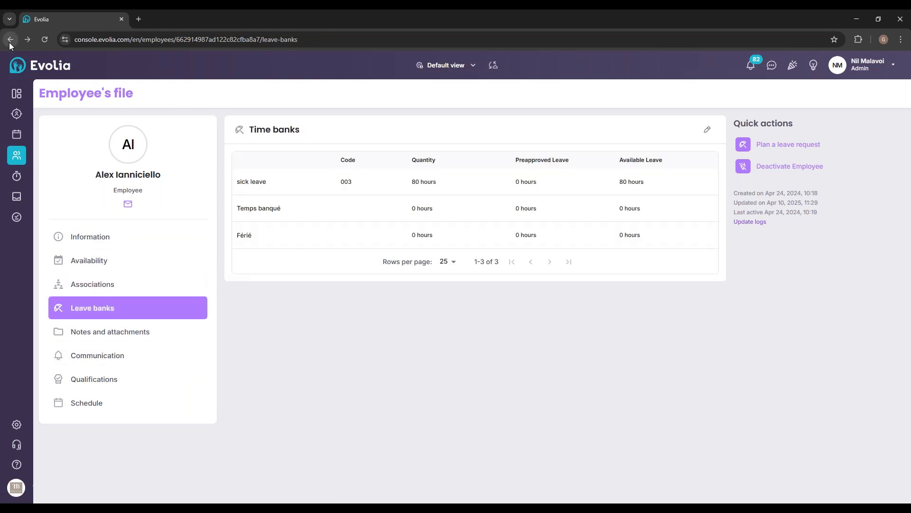
left_click(16, 155)
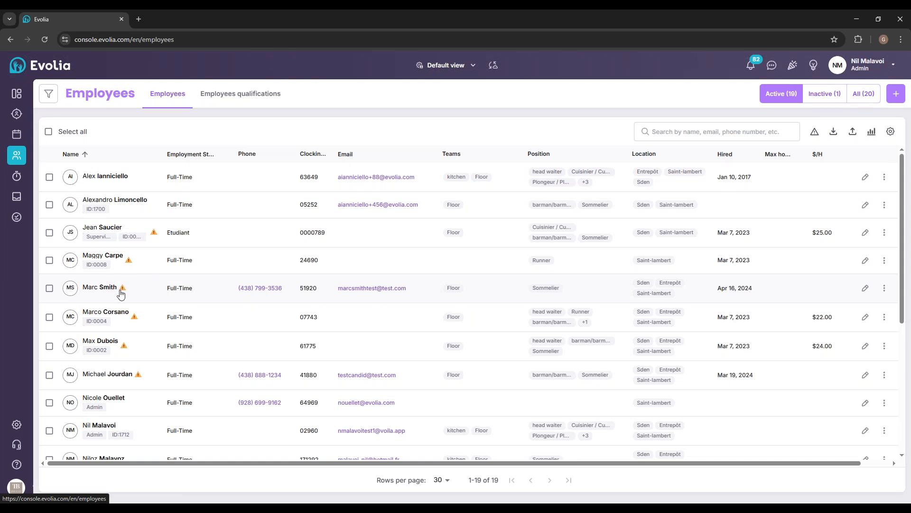
- Check the warning beside the employee hired Apr 16, 2024 and view the row's actions, including Resend invitation, without applying any
mouse_move(122, 292)
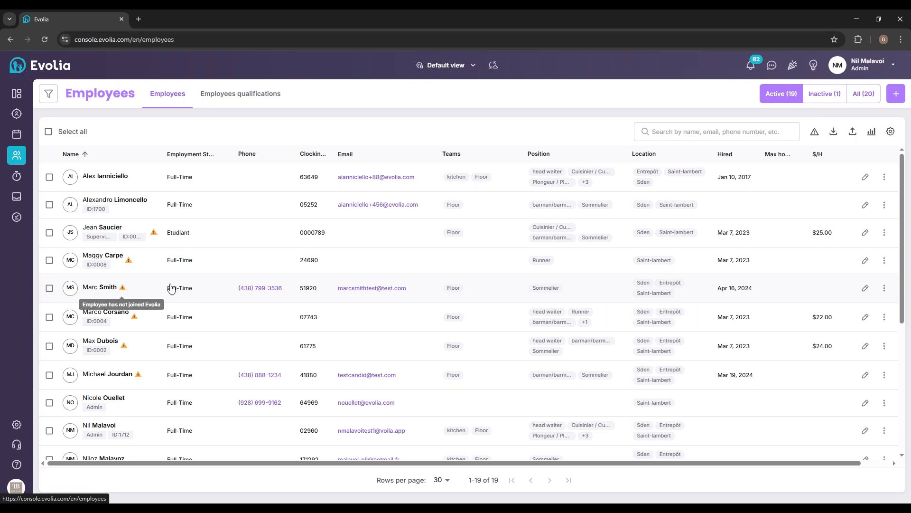
left_click(887, 287)
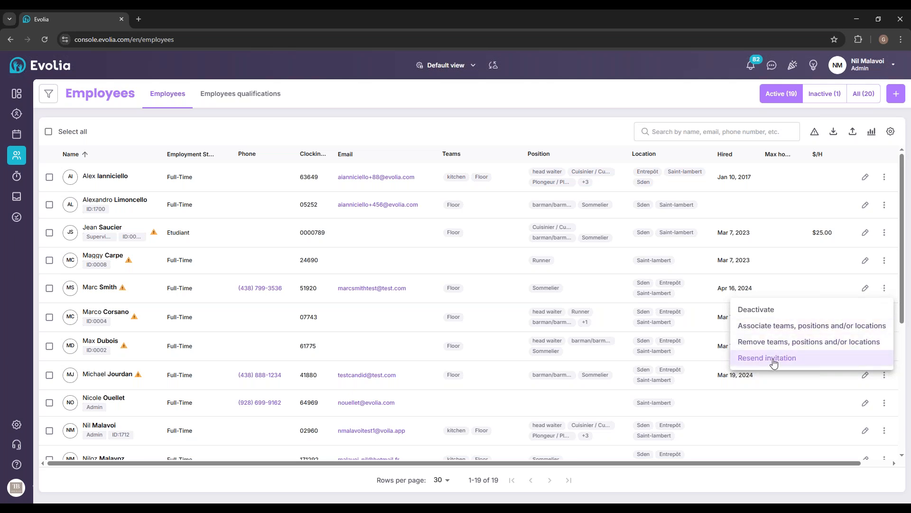
left_click(592, 135)
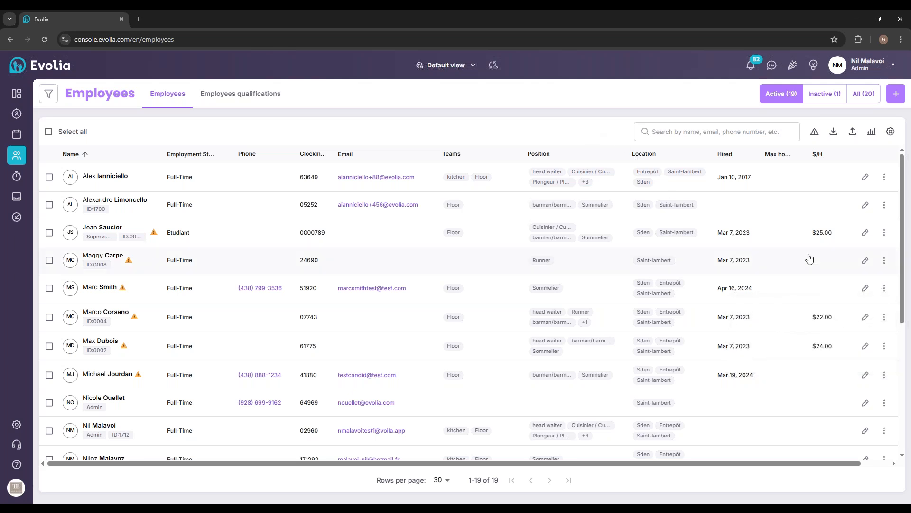
- Look through the active employee list and view the actions offered for the first employee without applying any
scroll(436, 199, "down", 2)
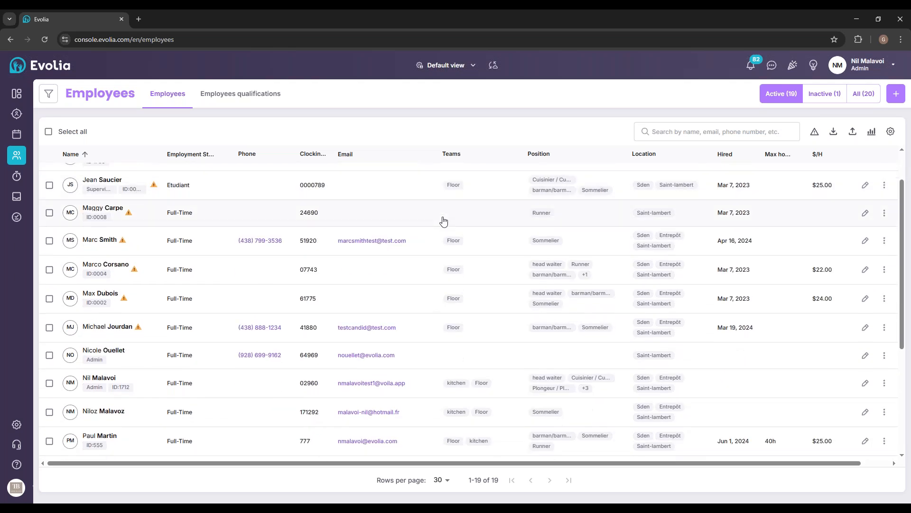
scroll(425, 228, "up", 2)
scroll(437, 228, "down", 5)
scroll(448, 230, "up", 5)
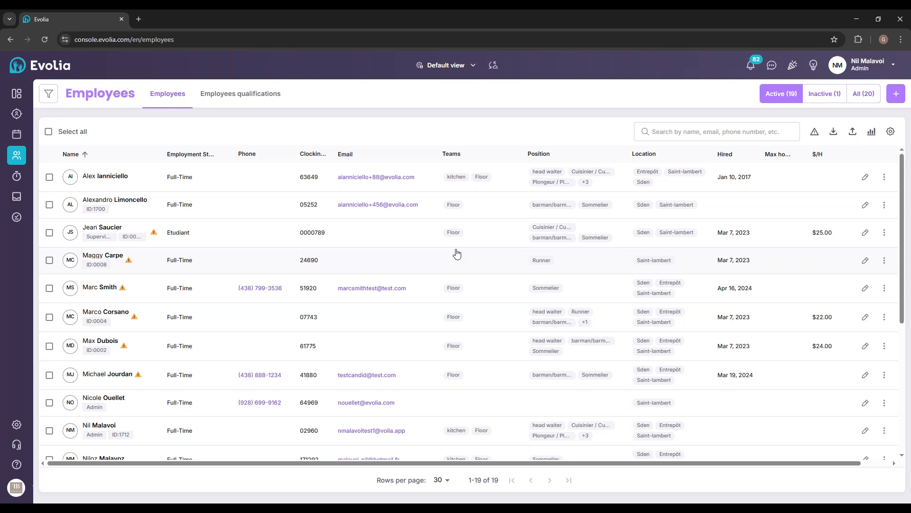
left_click(885, 176)
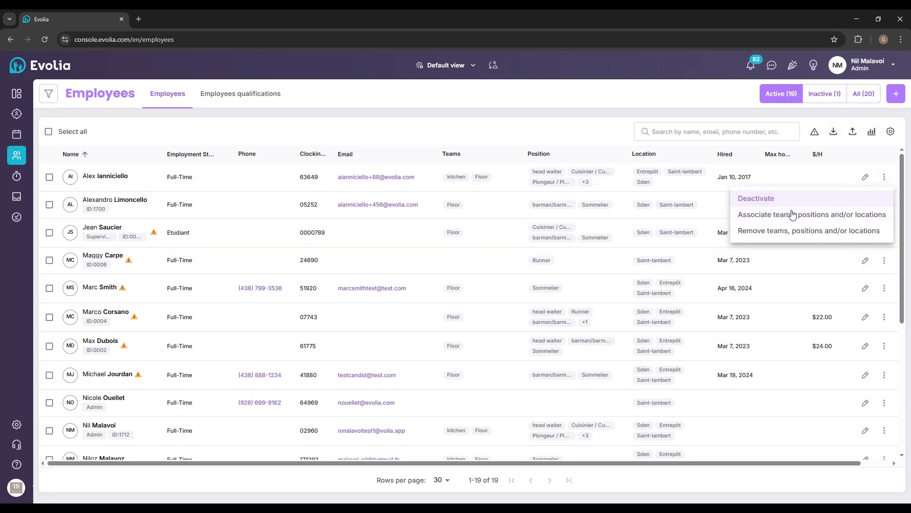
left_click(399, 137)
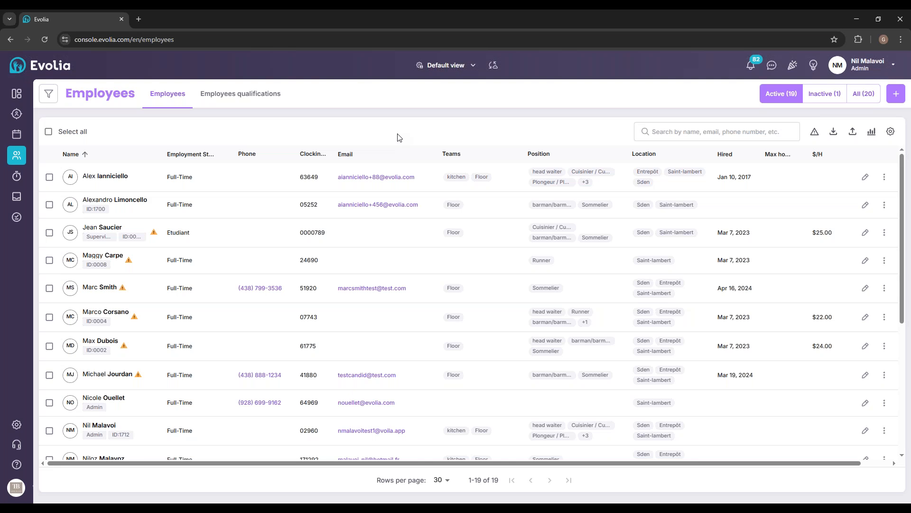
- Open the leaves awaiting approval from the dashboard and browse the filters for teams, positions, locations, members and types
left_click(16, 93)
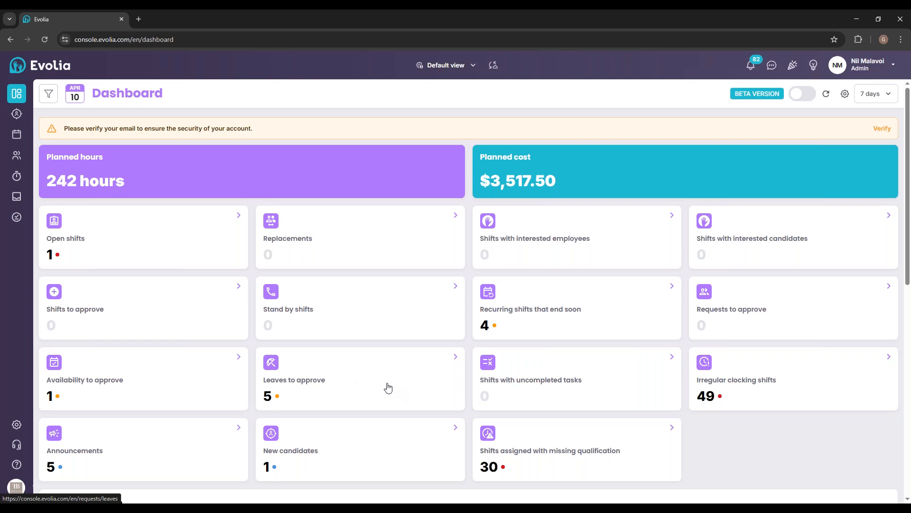
left_click(344, 378)
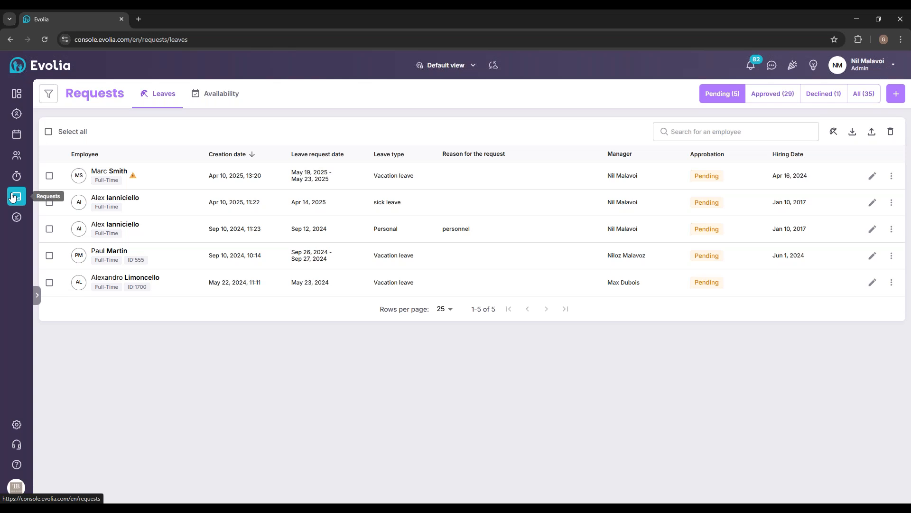
left_click(57, 92)
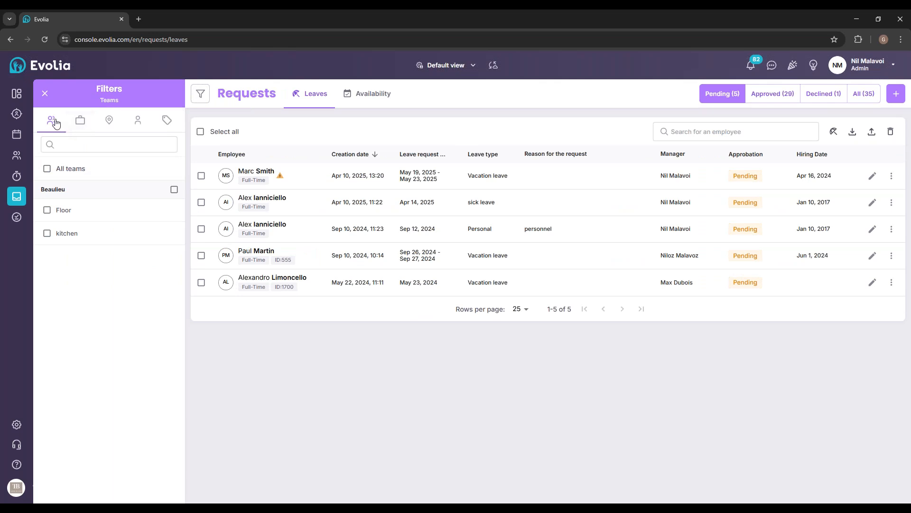
left_click(74, 124)
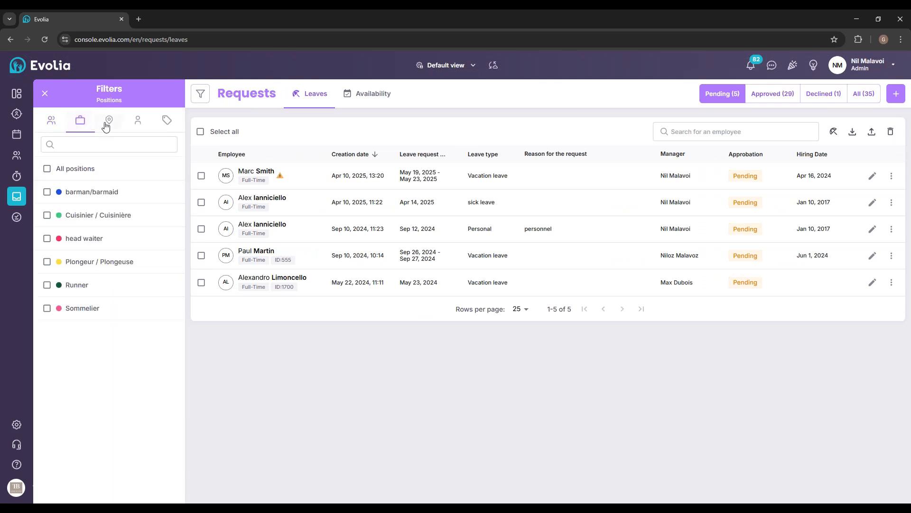
left_click(109, 124)
left_click(137, 122)
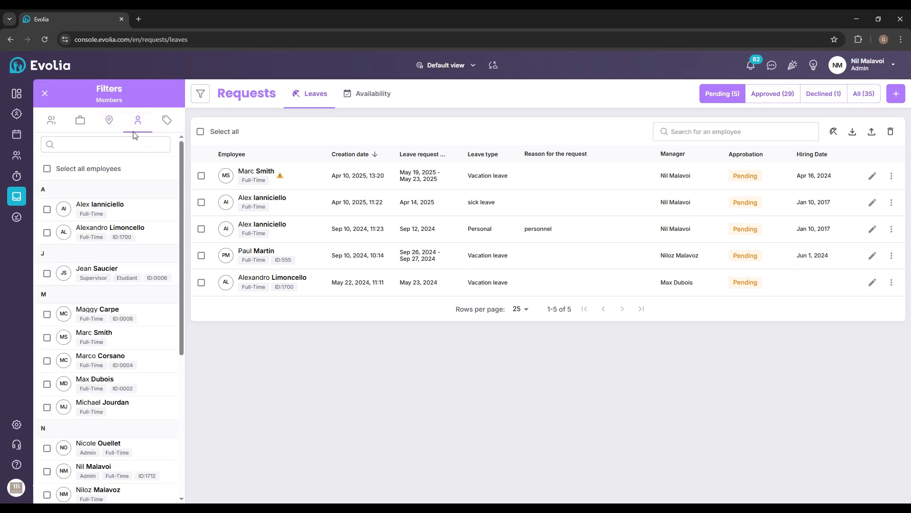
left_click(164, 125)
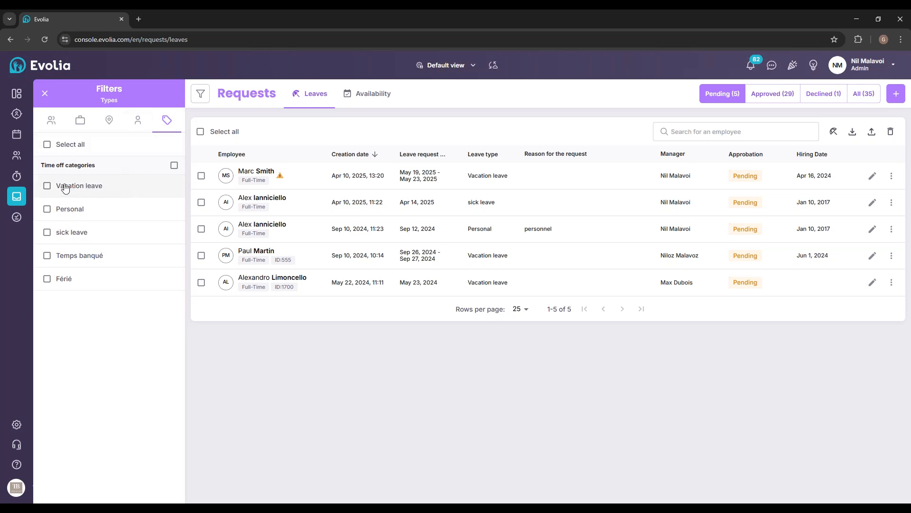
- Filter the pending requests by the Vacation leave type, remove that filter again and close the filters
left_click(48, 185)
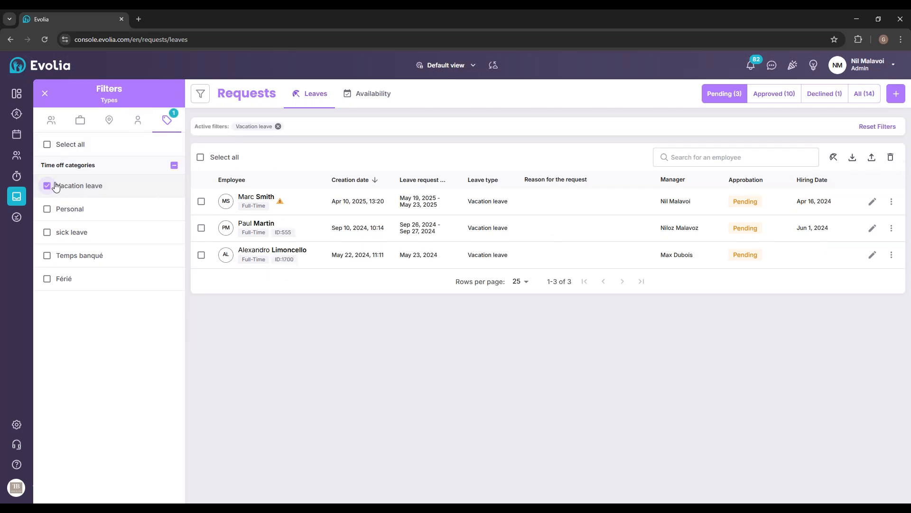
left_click(47, 185)
left_click(50, 95)
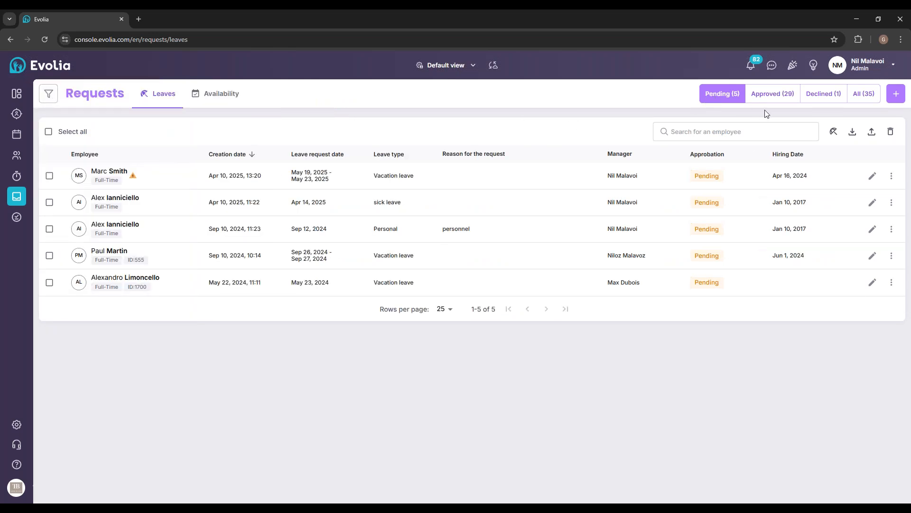
- View the approved, declined and complete lists of leave requests, and return to the pending ones
left_click(773, 97)
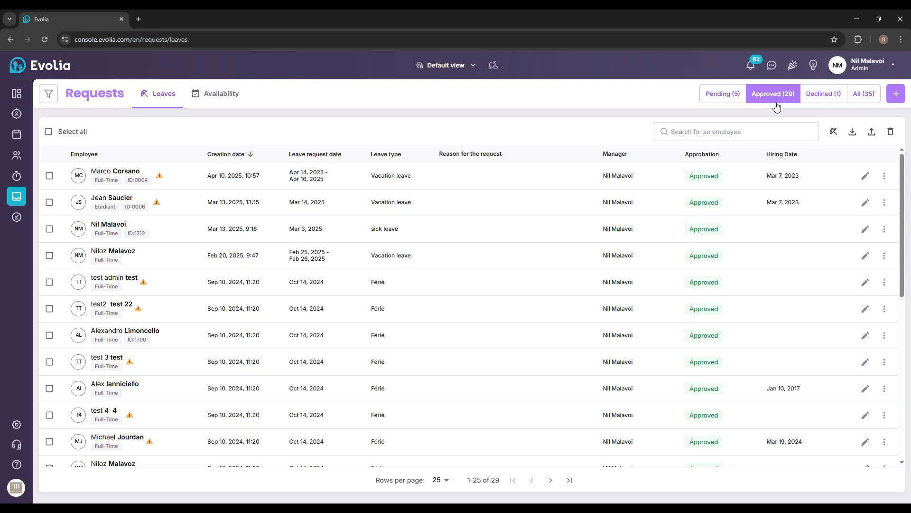
left_click(825, 96)
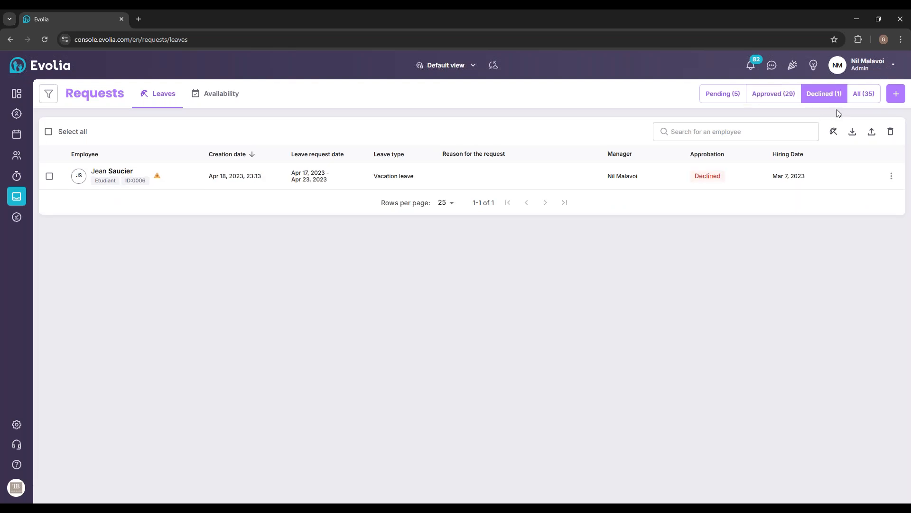
left_click(864, 98)
left_click(722, 94)
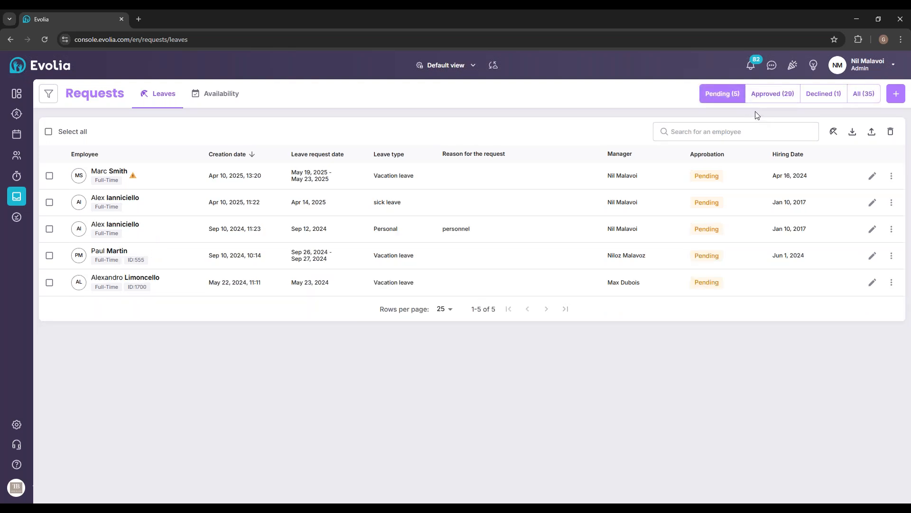
- Open the pending vacation leave request for May 19 to May 23, 2025 and examine how its affected shifts are handled
left_click(469, 184)
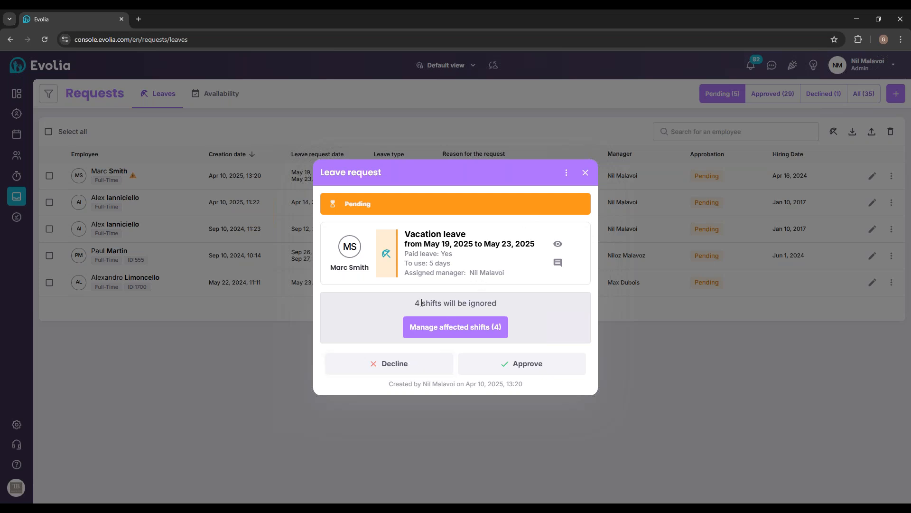
left_click_drag(417, 302, 494, 311)
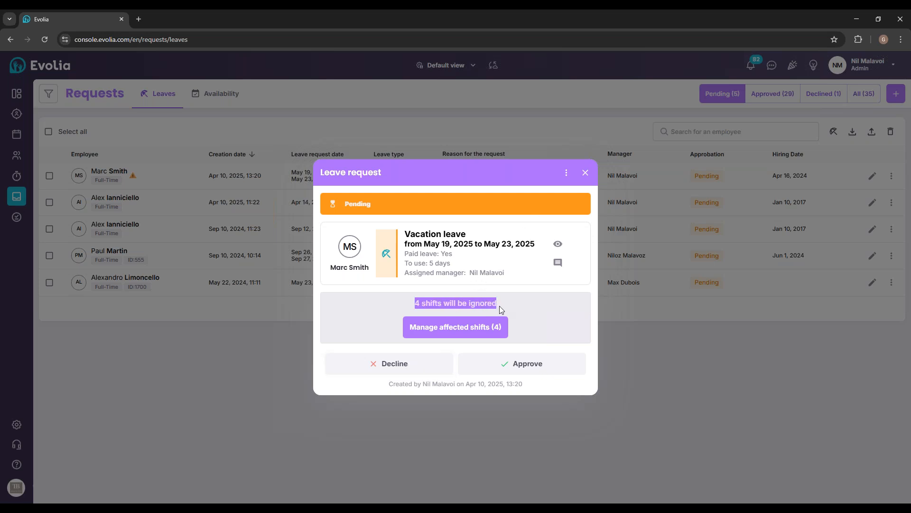
left_click_drag(417, 303, 503, 304)
left_click(497, 301)
left_click_drag(414, 306, 502, 304)
left_click(506, 303)
left_click_drag(414, 304, 497, 306)
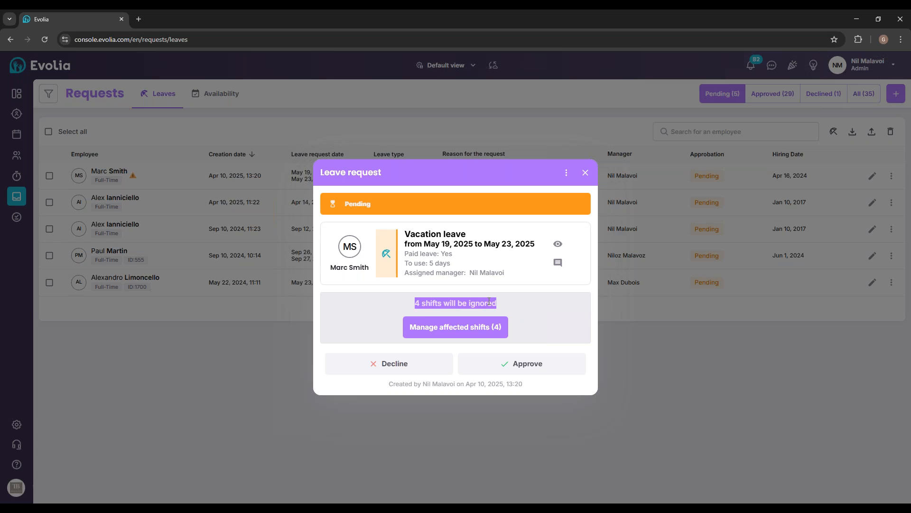
- Set all shifts affected by the May 19 to May 23 leave to Cancel shift and save the choice
left_click(476, 328)
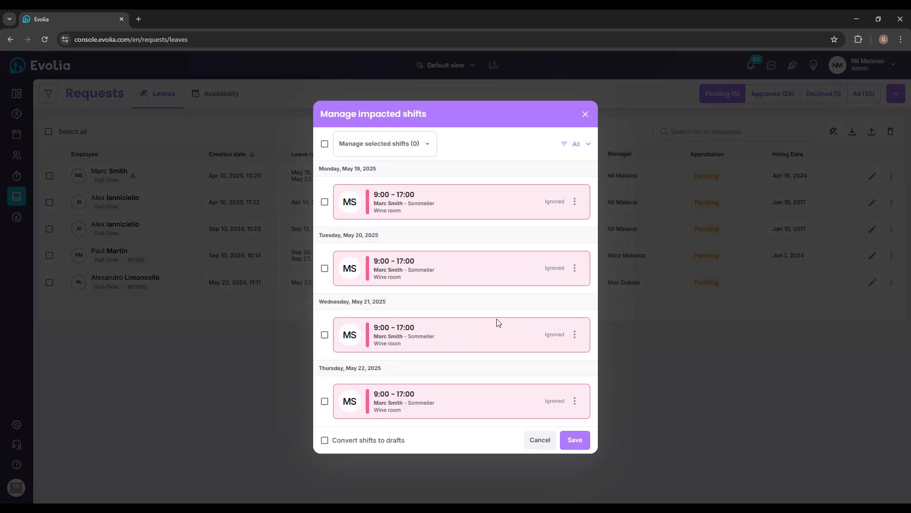
left_click(325, 144)
left_click(399, 144)
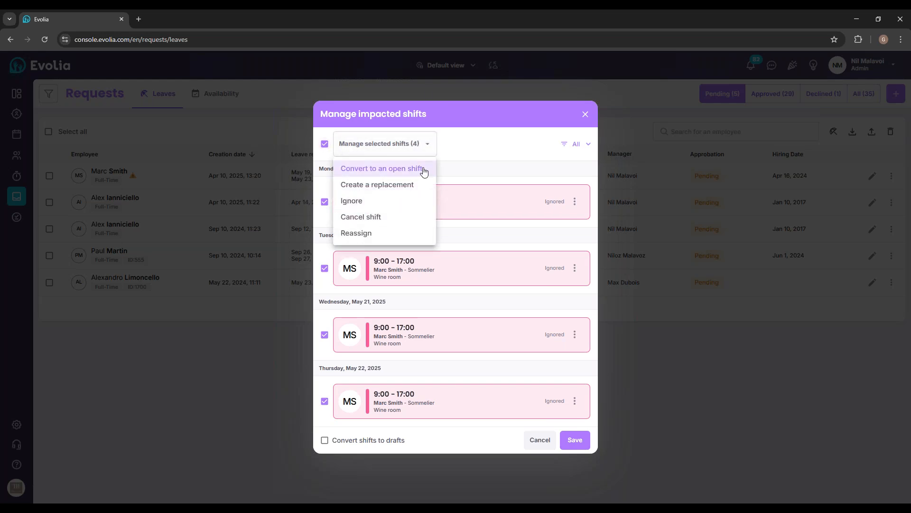
left_click(377, 217)
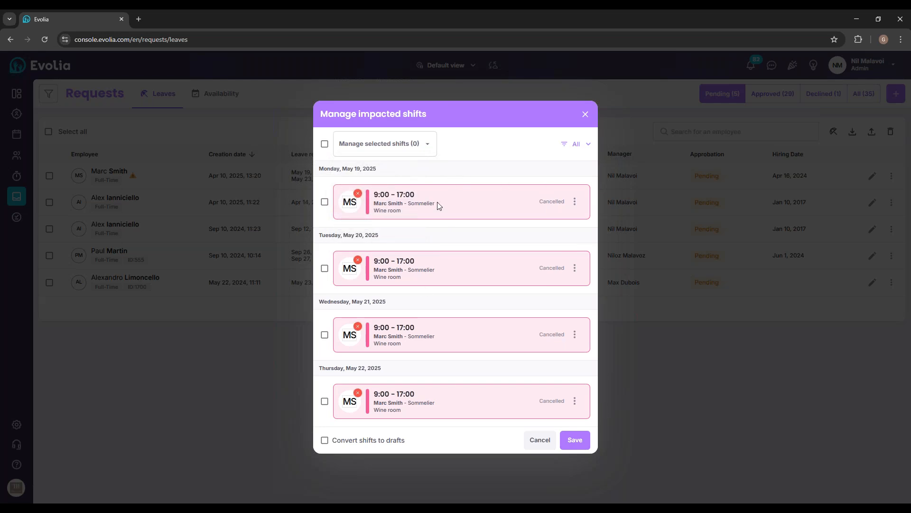
left_click(573, 443)
left_click_drag(410, 304, 492, 304)
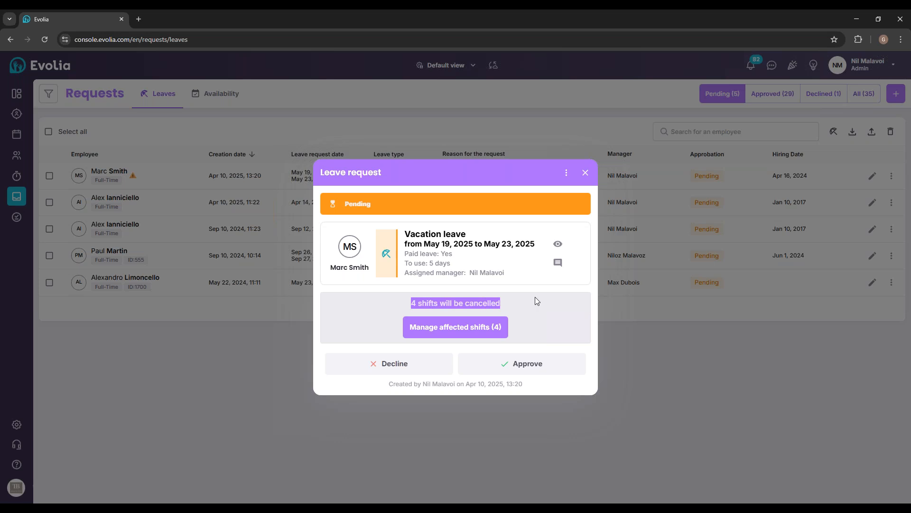
- Approve the May 19 to May 23, 2025 vacation leave, confirm the approval and close the request
left_click(524, 366)
left_click(505, 321)
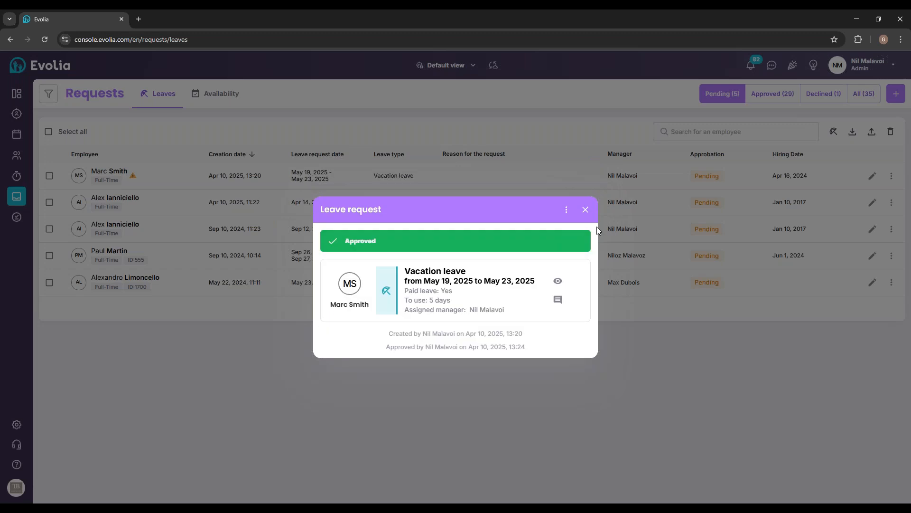
left_click(589, 213)
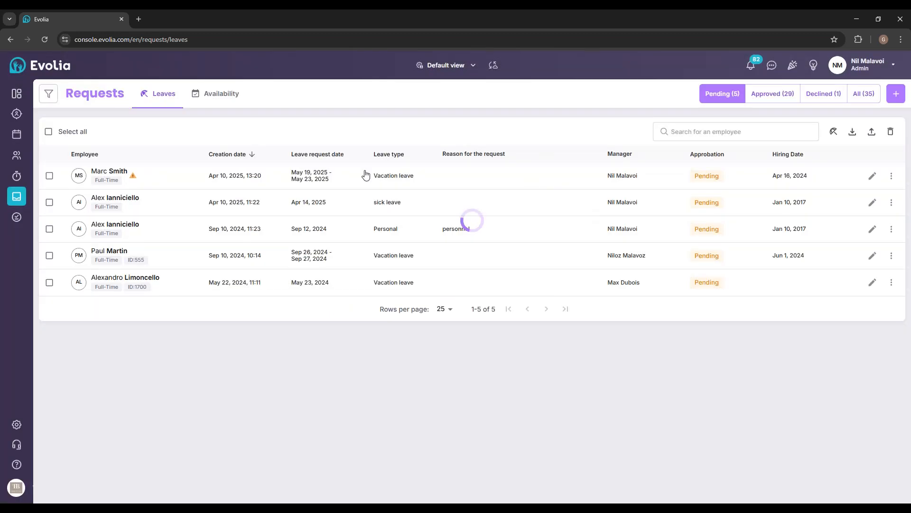
- Review the approved leaves and look at the blank new leave request form without saving it
left_click(760, 95)
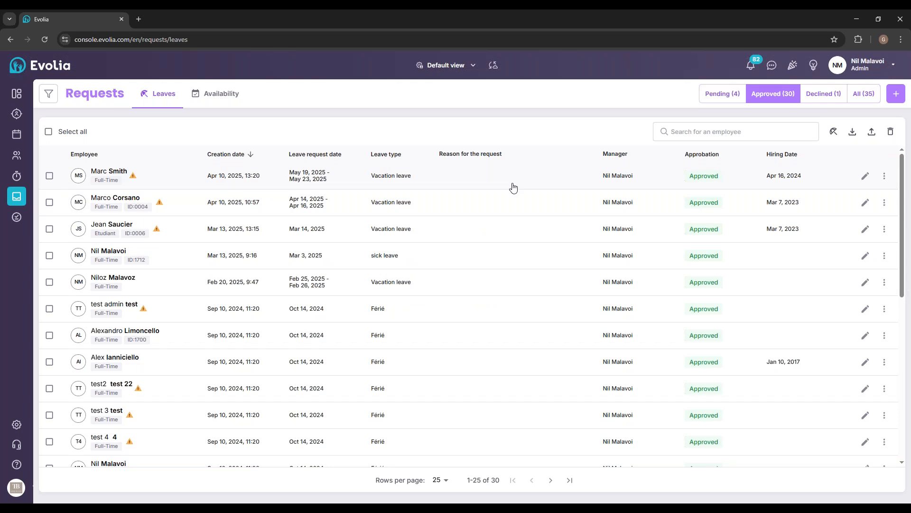
left_click(896, 93)
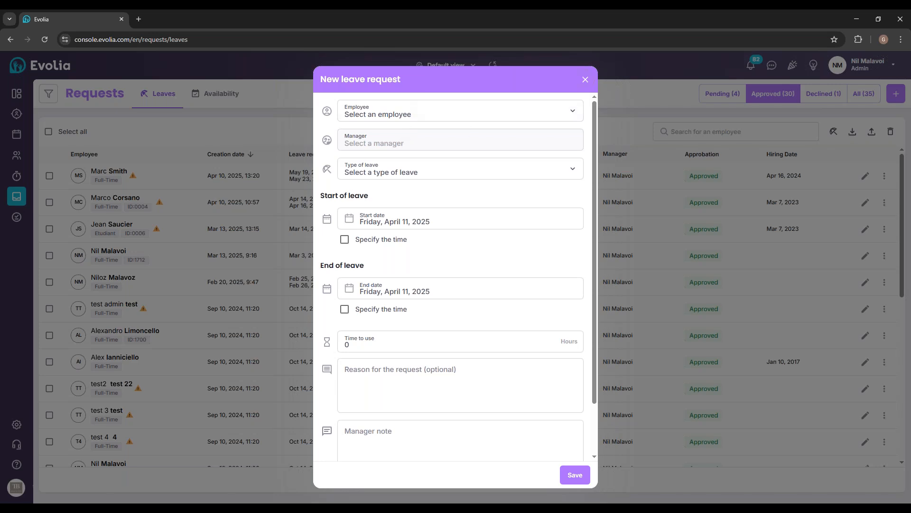
left_click(585, 79)
- Open the timesheets and look through all employees' hours for the Mar 31 to Apr 13, 2025 pay period
left_click(17, 177)
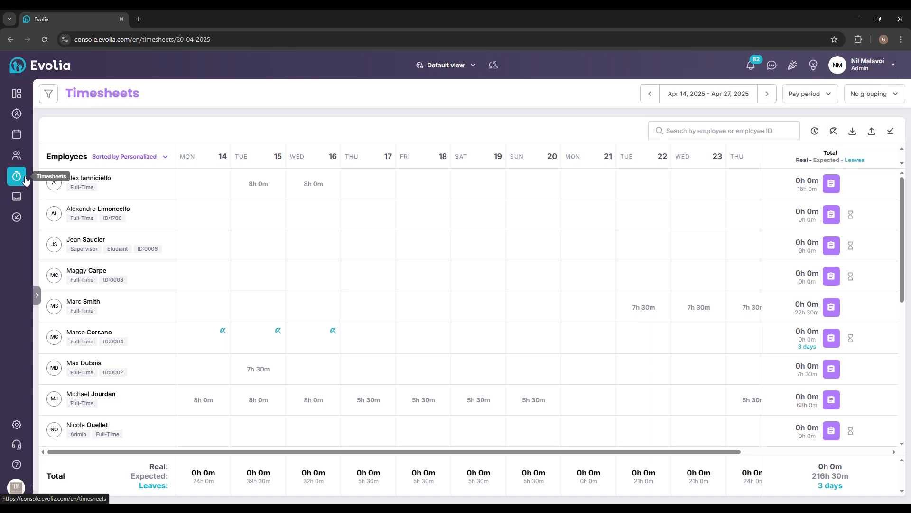
left_click(649, 94)
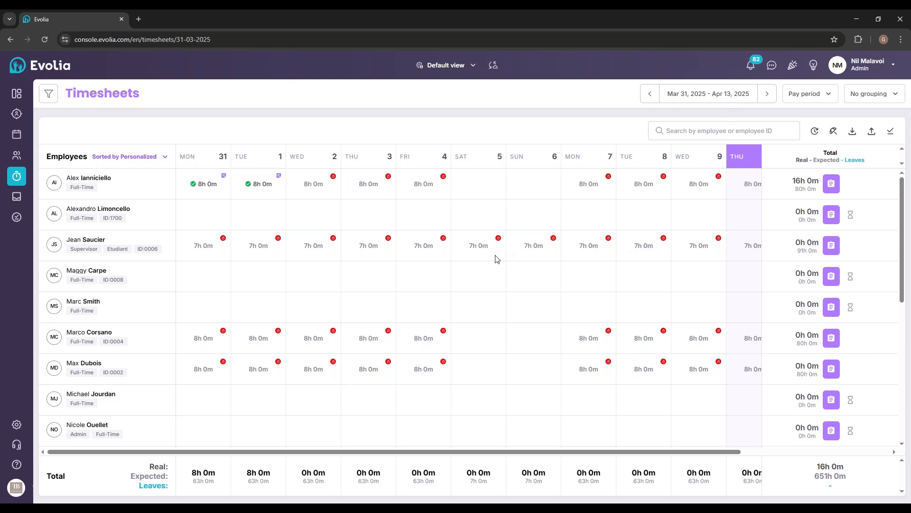
scroll(517, 242, "down", 5)
scroll(531, 250, "up", 5)
scroll(474, 284, "down", 3)
scroll(422, 285, "up", 3)
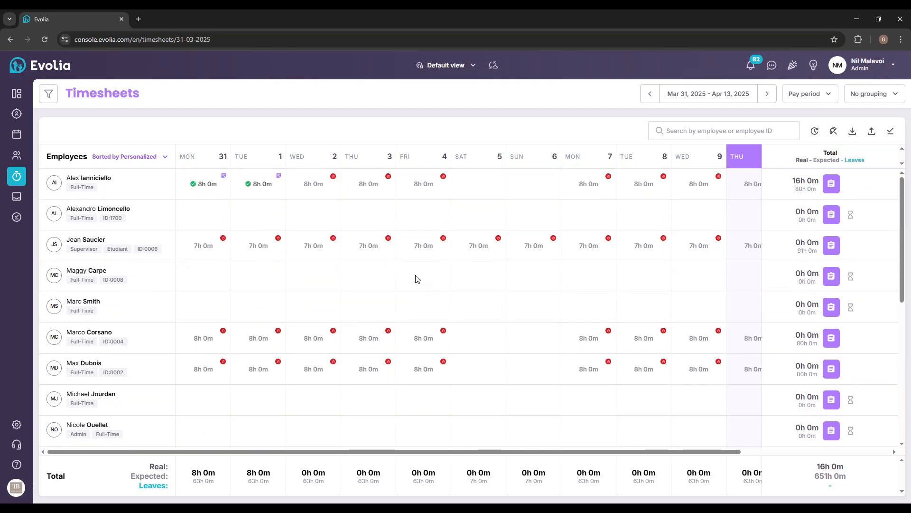
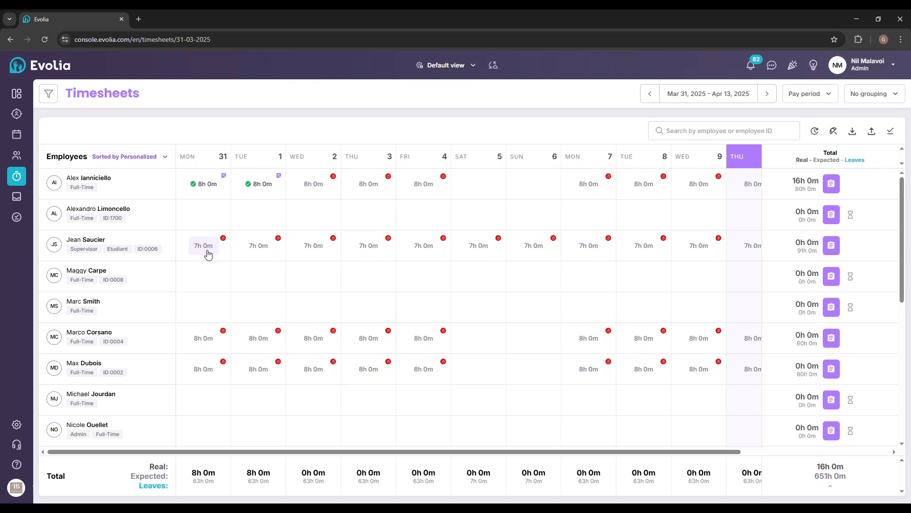
- Confirm the supervisor's absence for the 15:00 - 22:00 barman/barmaid shift on 31 March 2025 and close the day's details
left_click(212, 251)
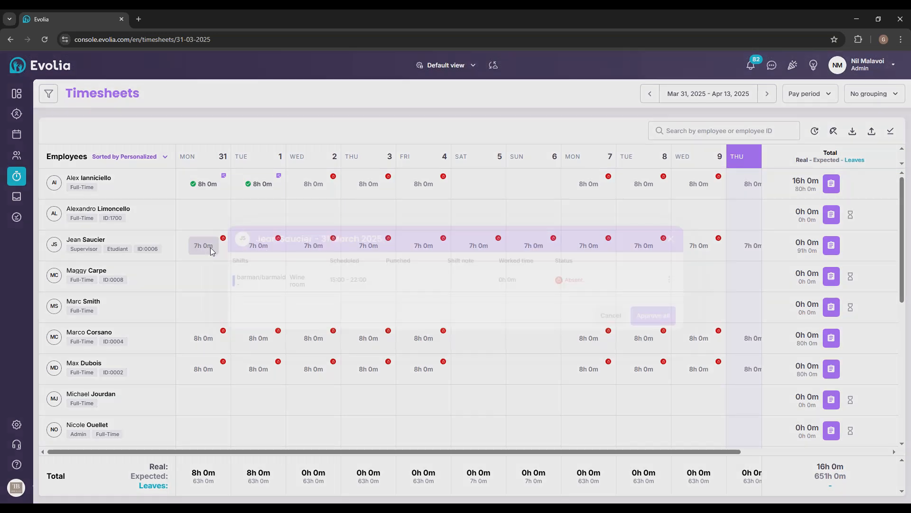
left_click(670, 284)
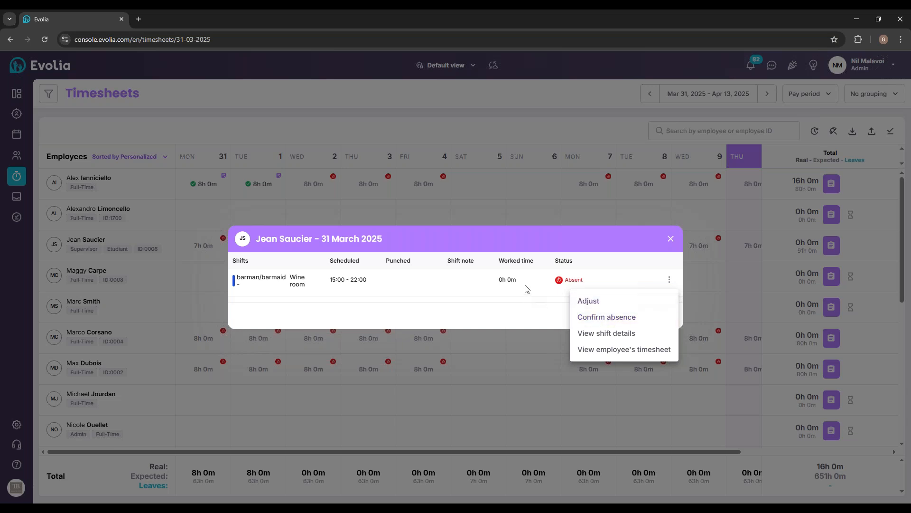
left_click(610, 319)
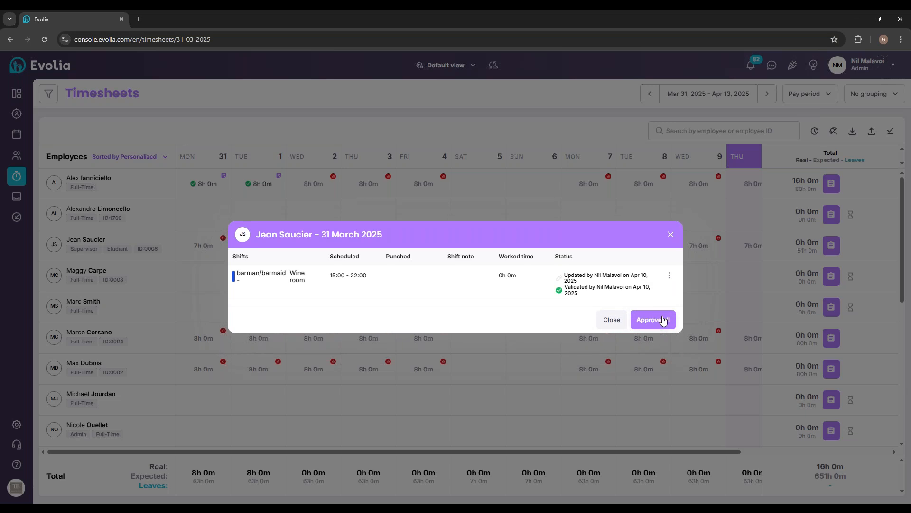
left_click(672, 235)
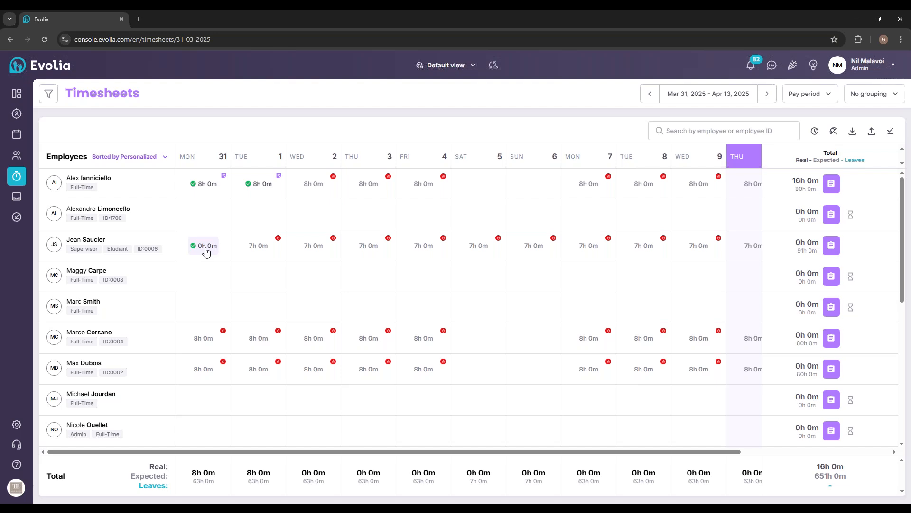
- Adjust the supervisor's 1 April 2025 time entry by applying the scheduled hours 15:00 to 22:00, validate it and close the details
left_click(261, 251)
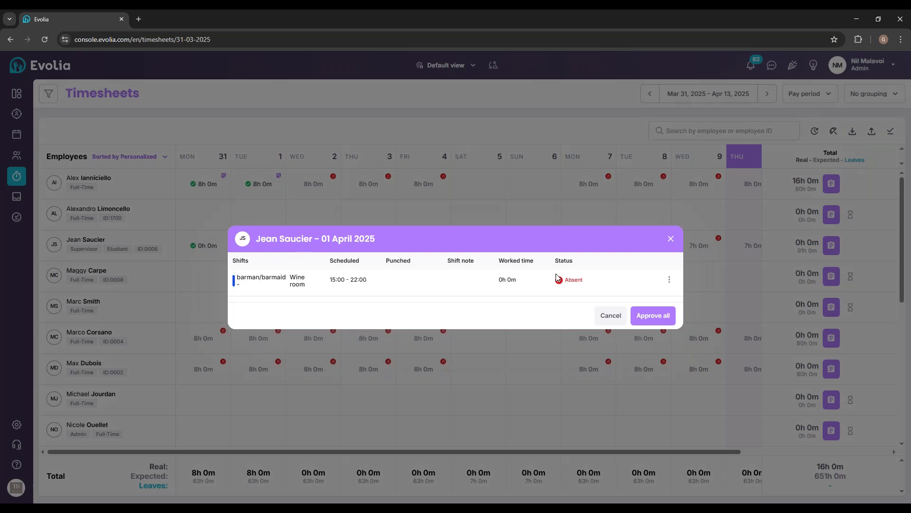
left_click(669, 279)
left_click(612, 302)
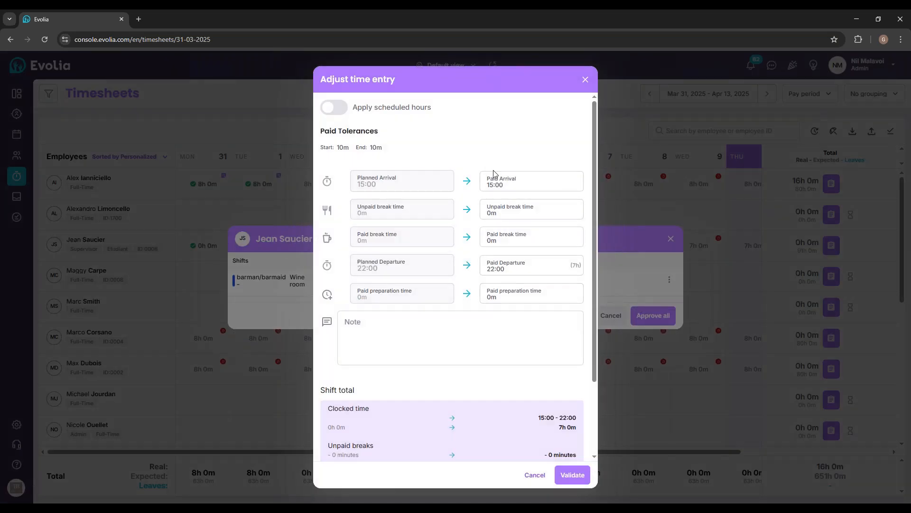
left_click(342, 112)
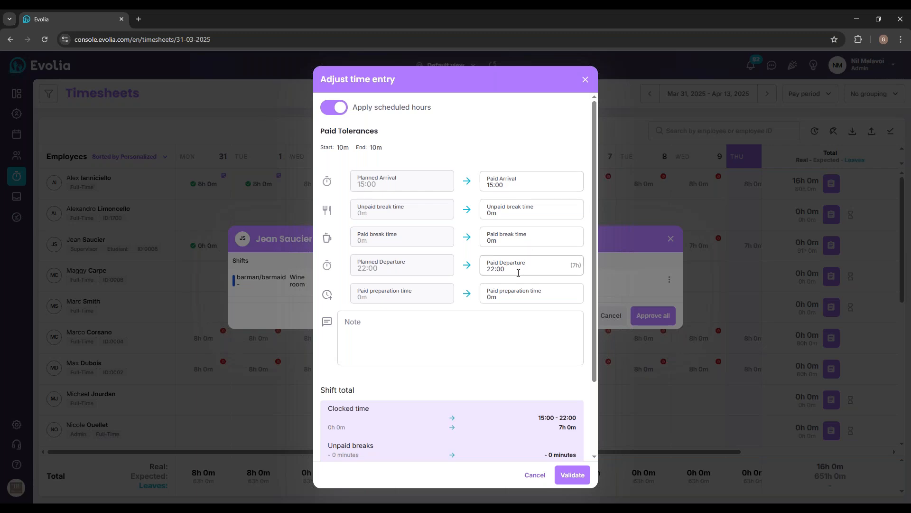
left_click(515, 185)
left_click(527, 265)
left_click(520, 164)
left_click(573, 475)
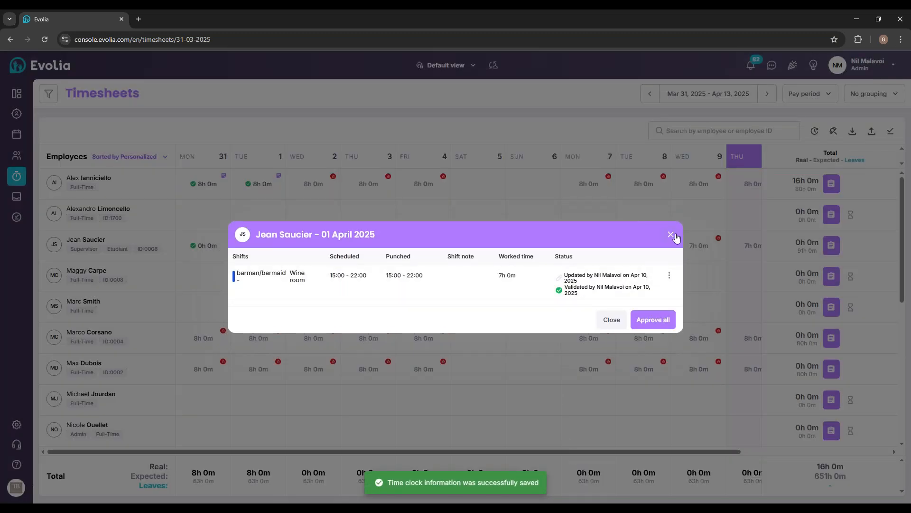
left_click(671, 234)
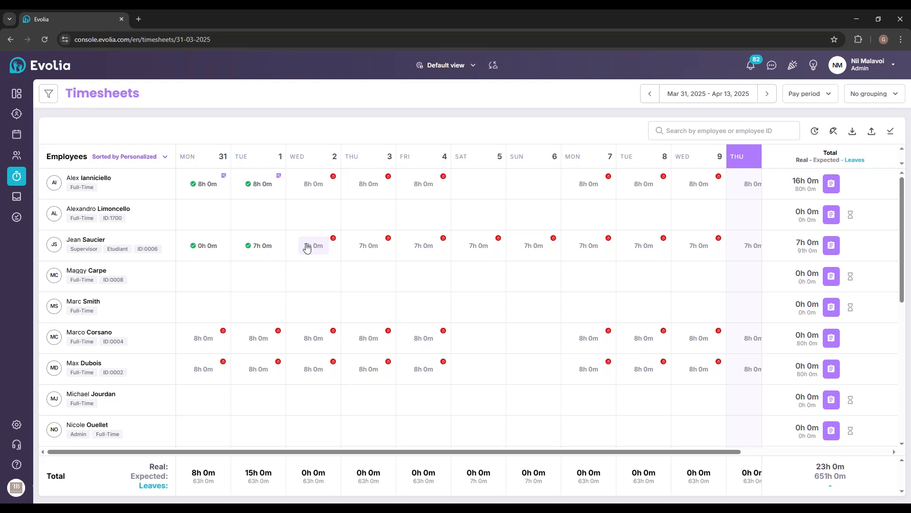
- Filter the timesheets by non validated time entries, look through the matching employees and remove the filter again
left_click(49, 97)
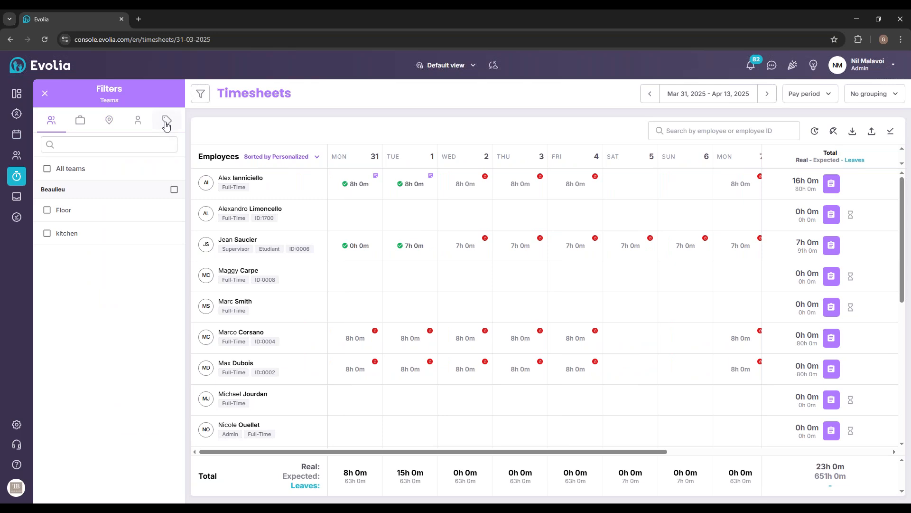
left_click(166, 122)
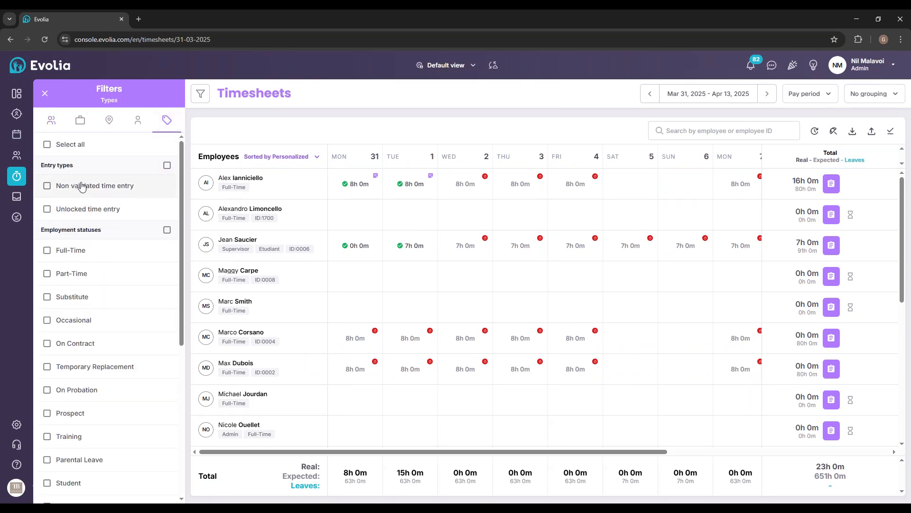
left_click(48, 186)
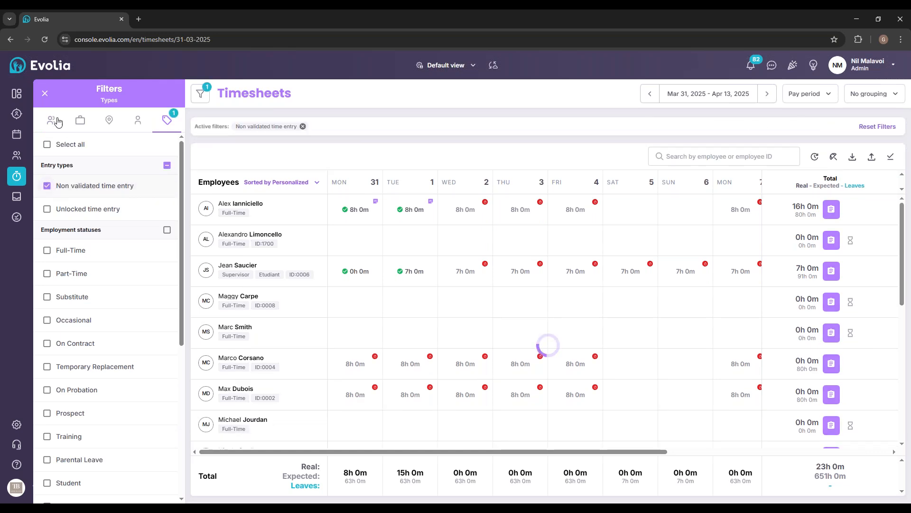
left_click(46, 94)
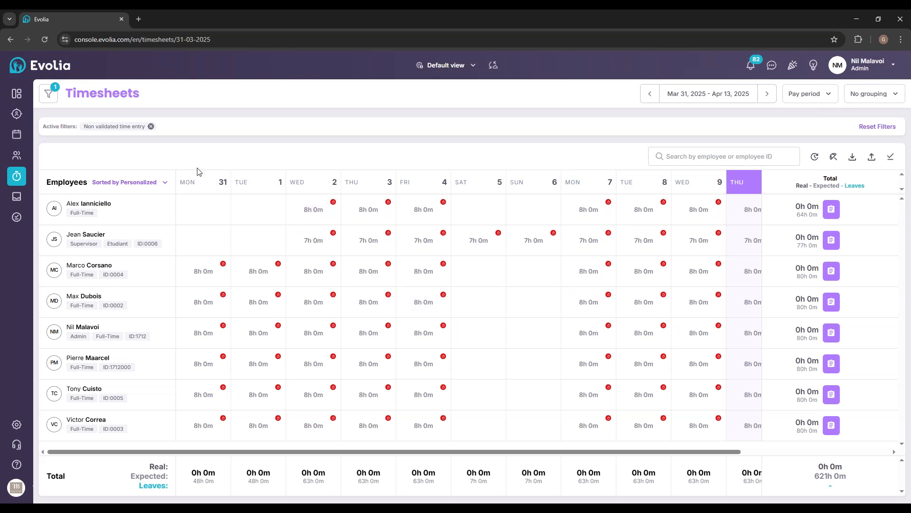
left_click(150, 126)
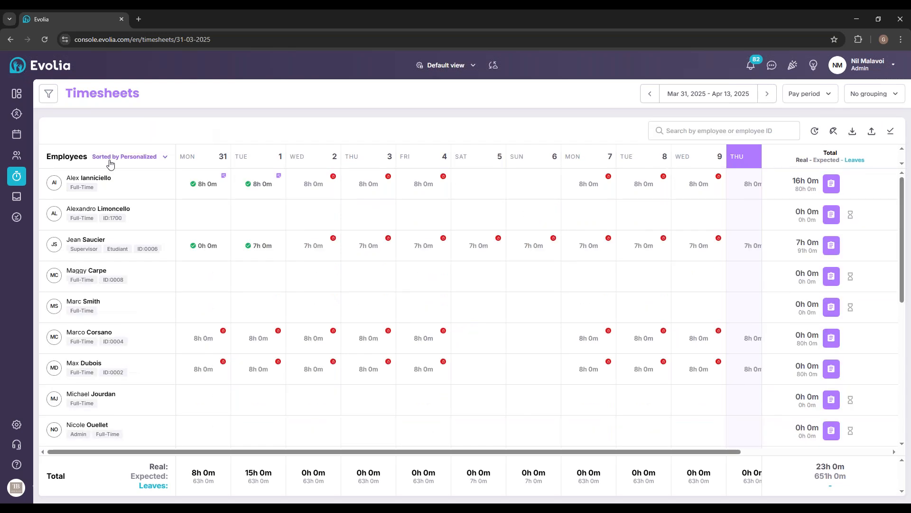
- Set the dashboard period to 14 days and open the irregular clocking shifts
left_click(17, 94)
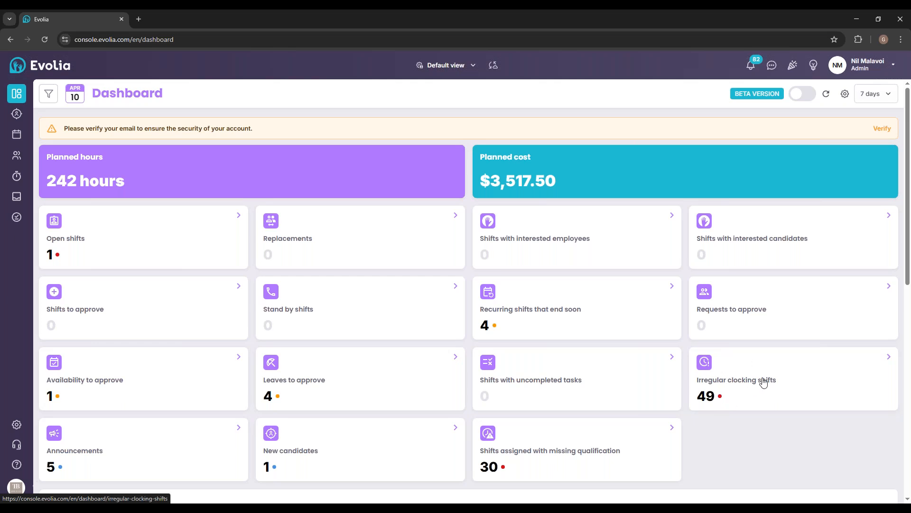
left_click(886, 95)
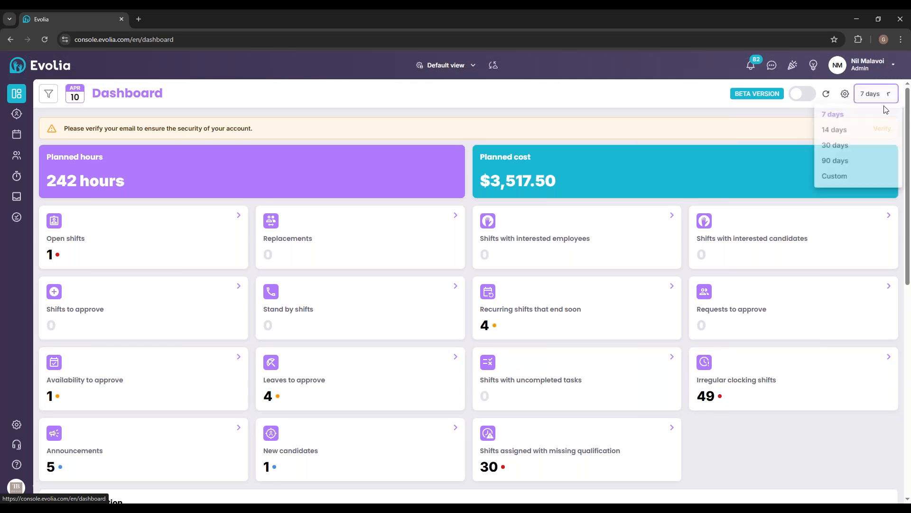
left_click(851, 131)
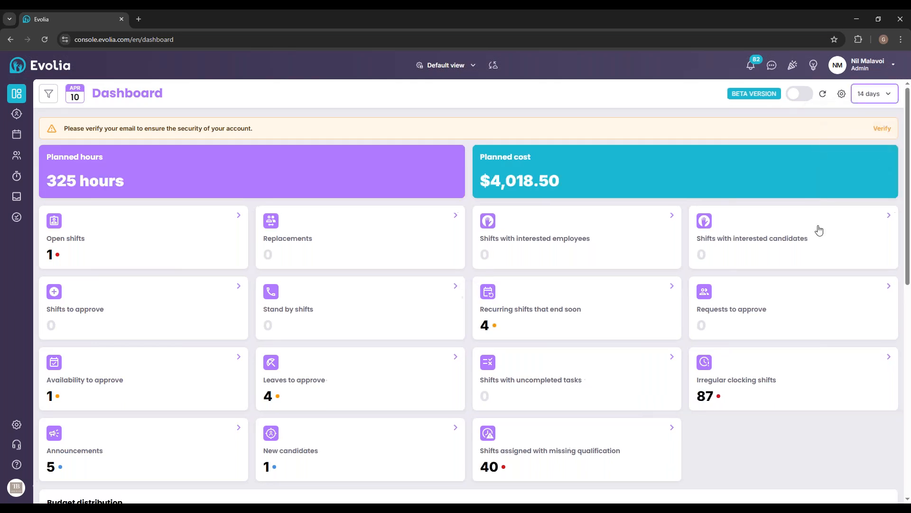
left_click(750, 406)
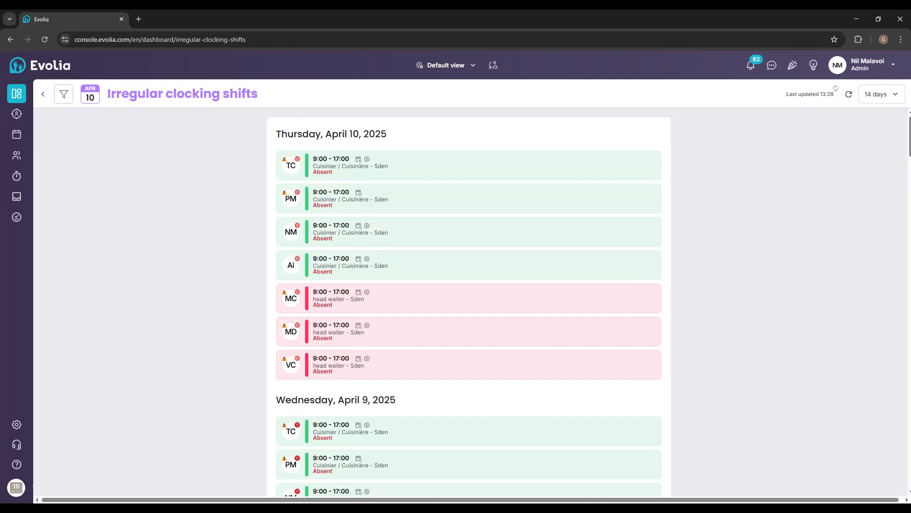
- Review the first April 10 cook shift's planned, punched and payable time and its adjustment form, then close it without saving
left_click(378, 169)
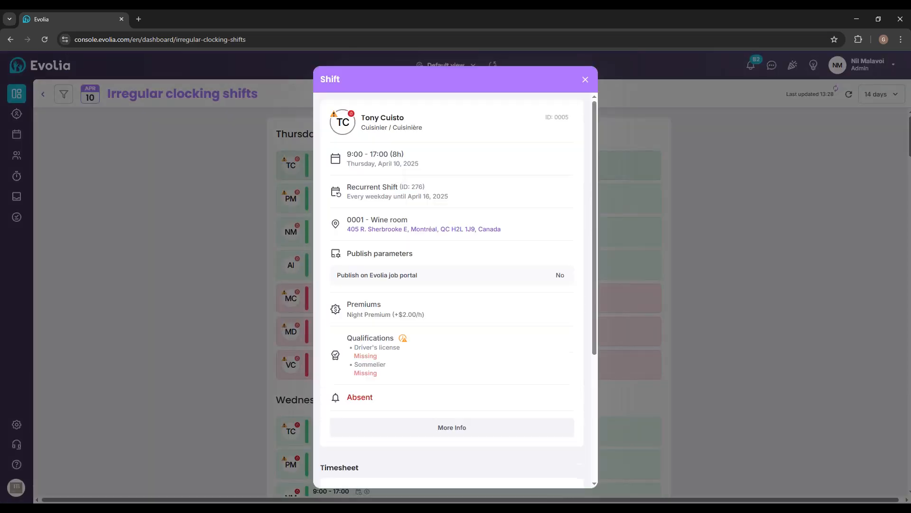
scroll(466, 311, "down", 2)
scroll(468, 310, "down", 2)
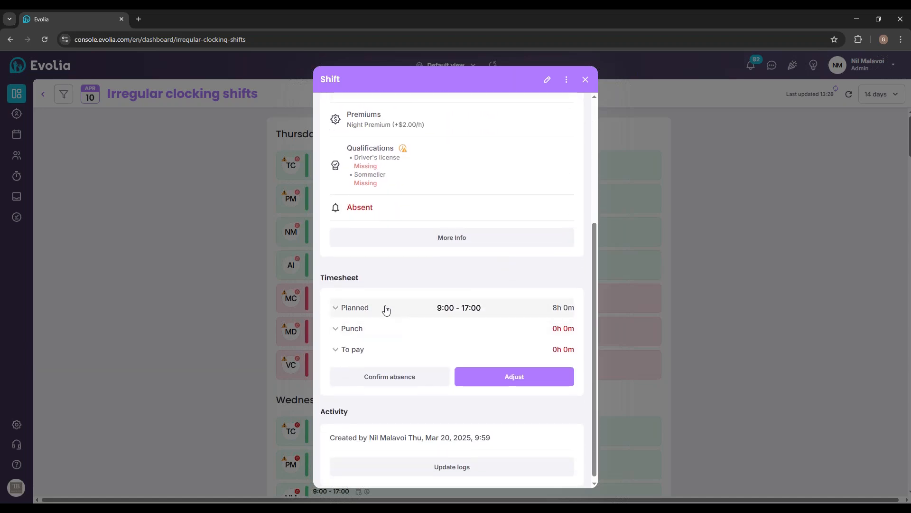
left_click(386, 311)
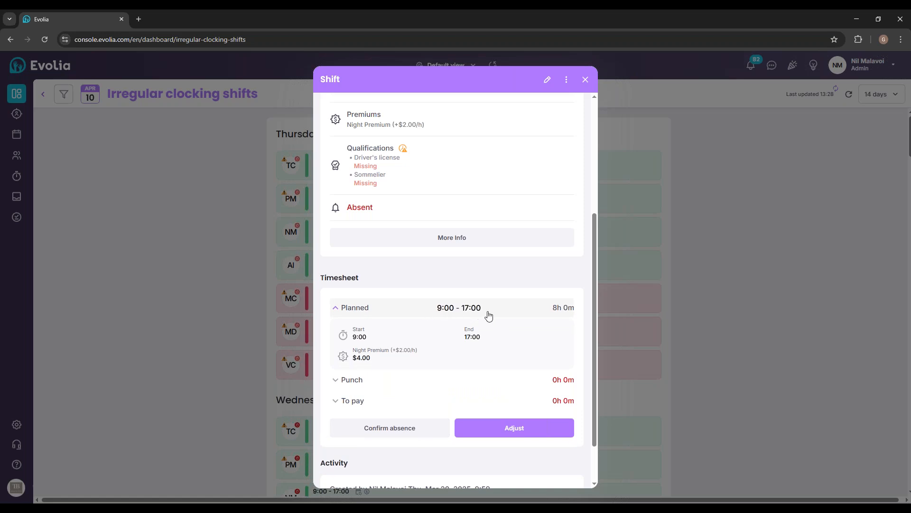
left_click(382, 385)
scroll(442, 347, "down", 1)
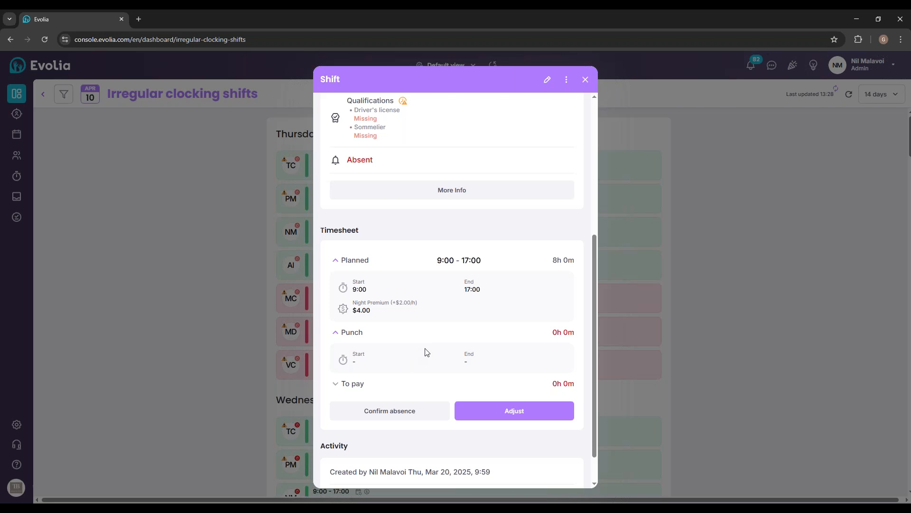
scroll(432, 353, "down", 1)
left_click(475, 343)
scroll(475, 341, "down", 1)
scroll(458, 343, "down", 1)
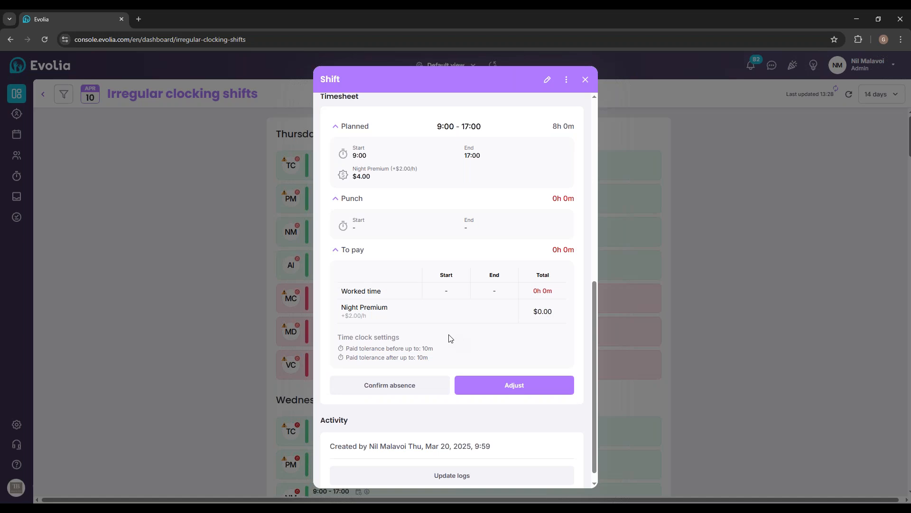
left_click(494, 384)
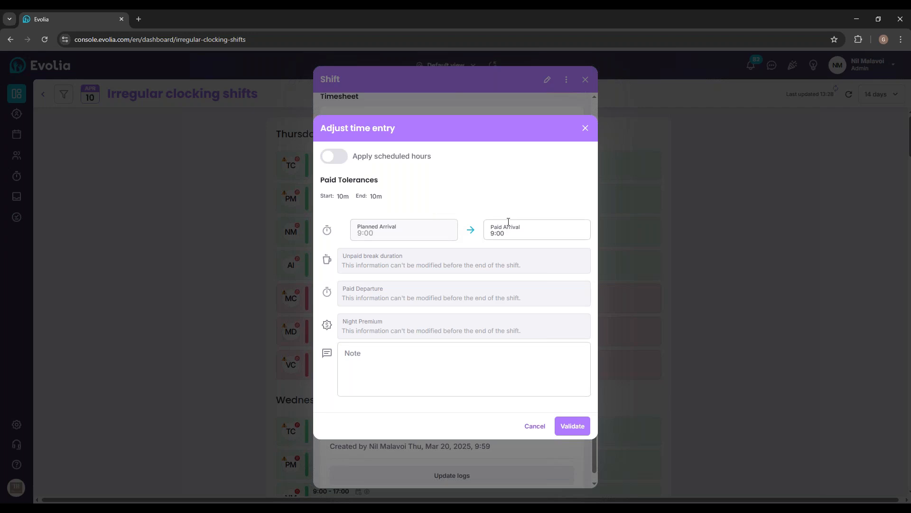
key("Escape")
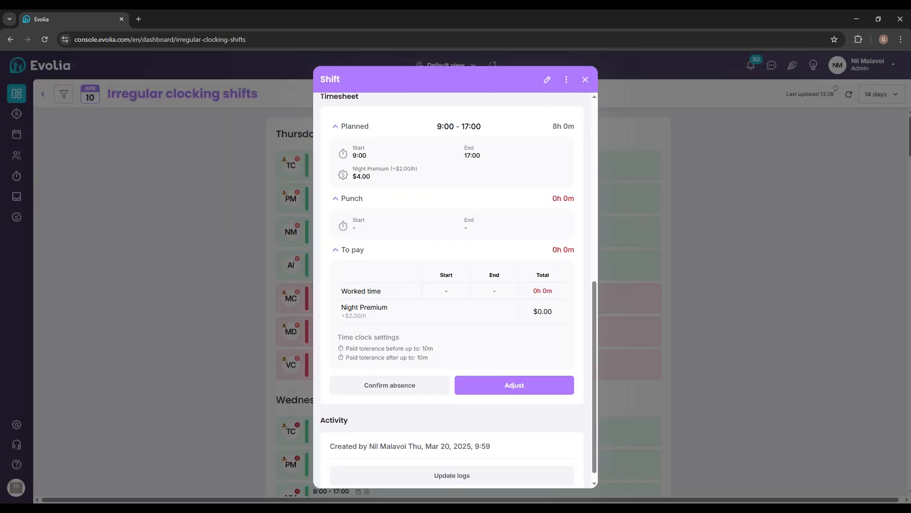
left_click(586, 79)
- Adjust the first April 9, 2025 cook shift's time entry to a paid departure of 18:00 and validate it
scroll(421, 276, "down", 3)
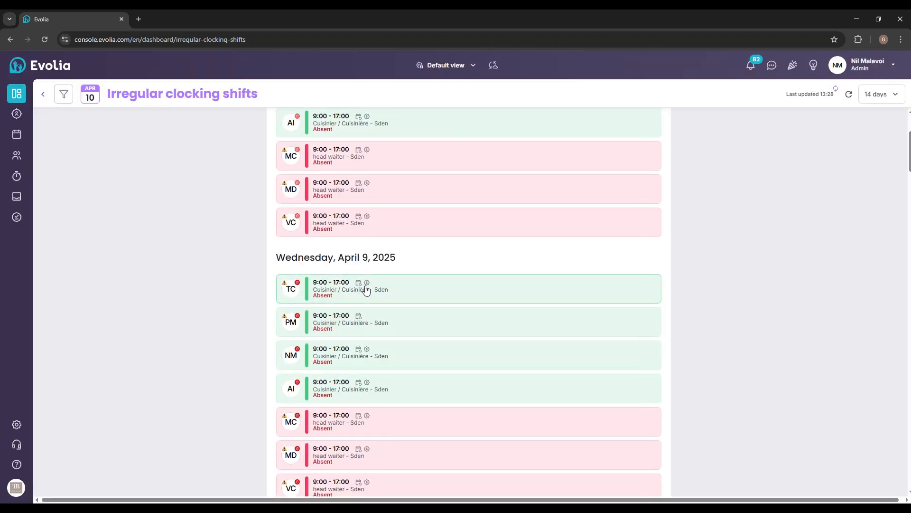
left_click(389, 289)
scroll(425, 273, "down", 4)
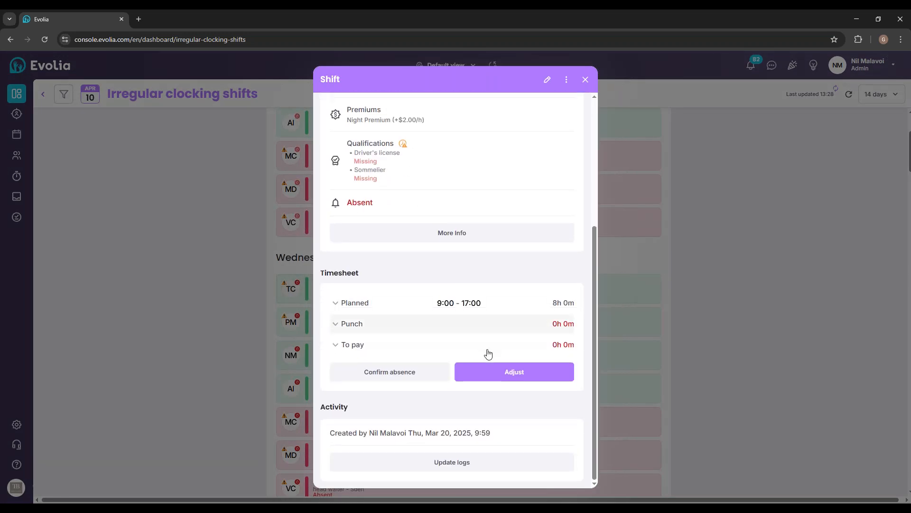
left_click(497, 372)
left_click(520, 269)
type("18")
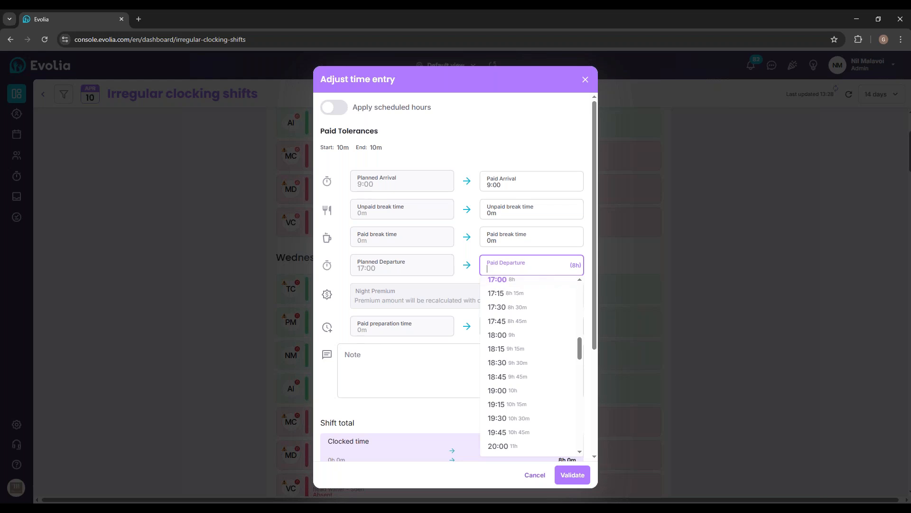
type(":00")
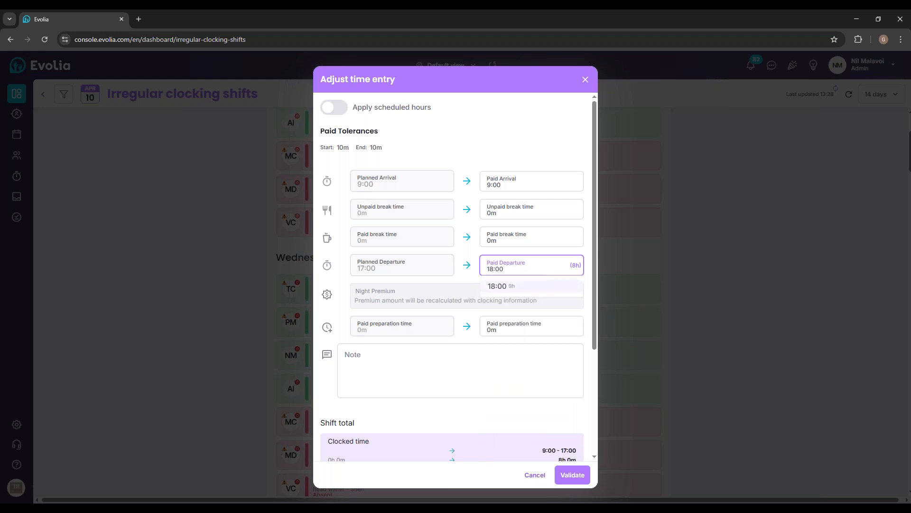
left_click(499, 286)
left_click(580, 470)
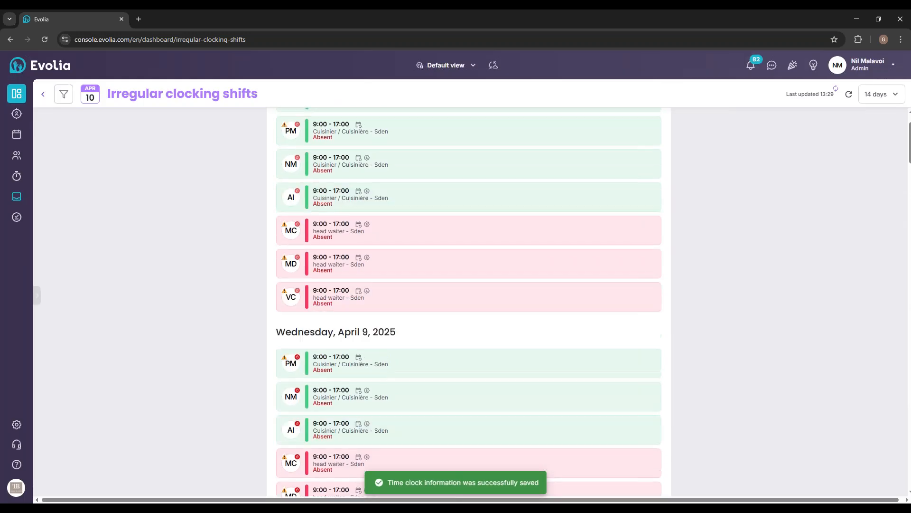
- Return to the timesheets and check the cook's adjusted April 9 hours in the employee grid
left_click(16, 176)
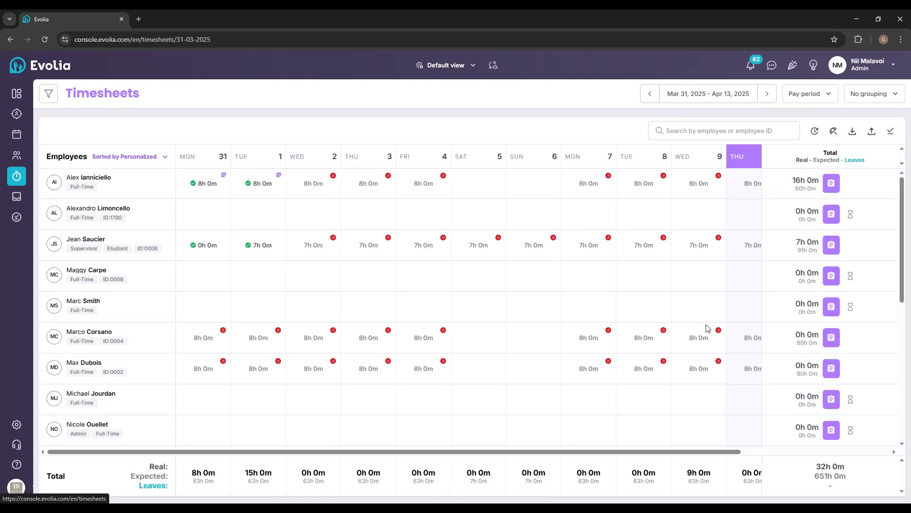
scroll(708, 327, "down", 10)
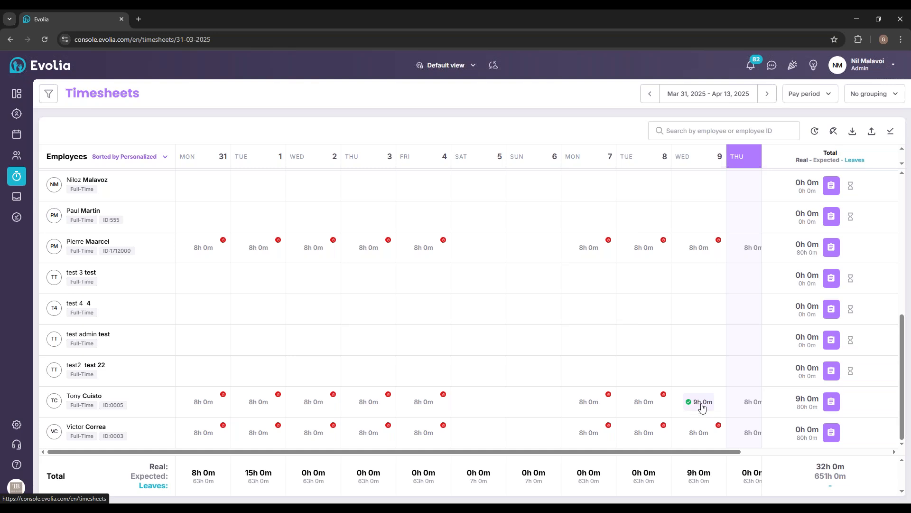
scroll(498, 285, "up", 4)
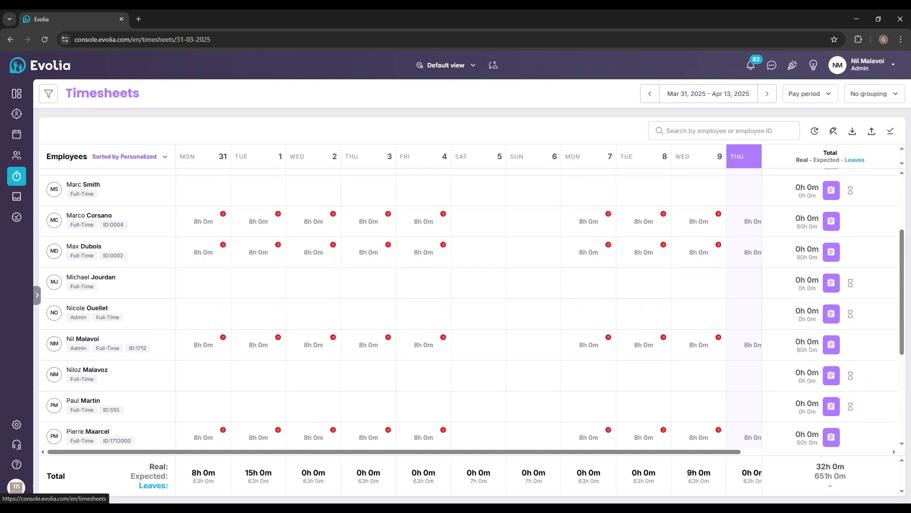
left_click(16, 93)
left_click(23, 182)
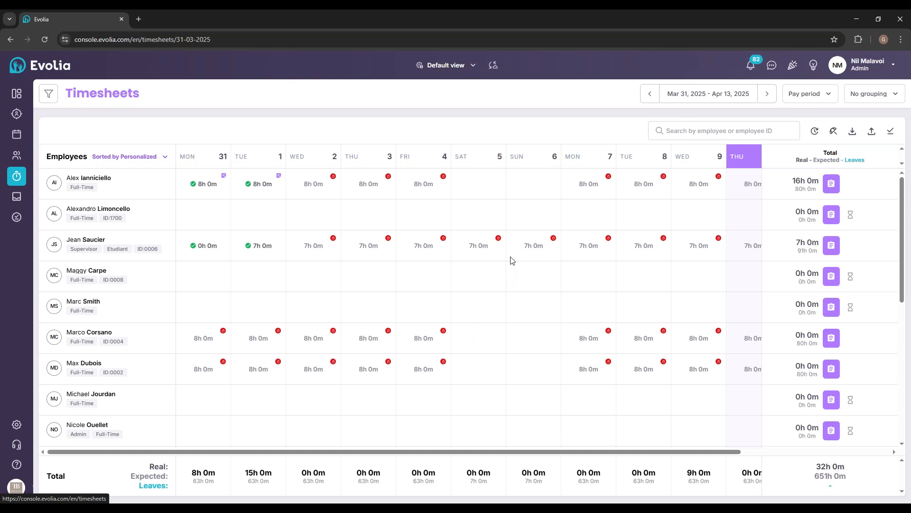
- Open the first employee's detailed timesheet and examine the summary of scheduled, worked and regular time, overtime, premiums and amount to pay
left_click(831, 184)
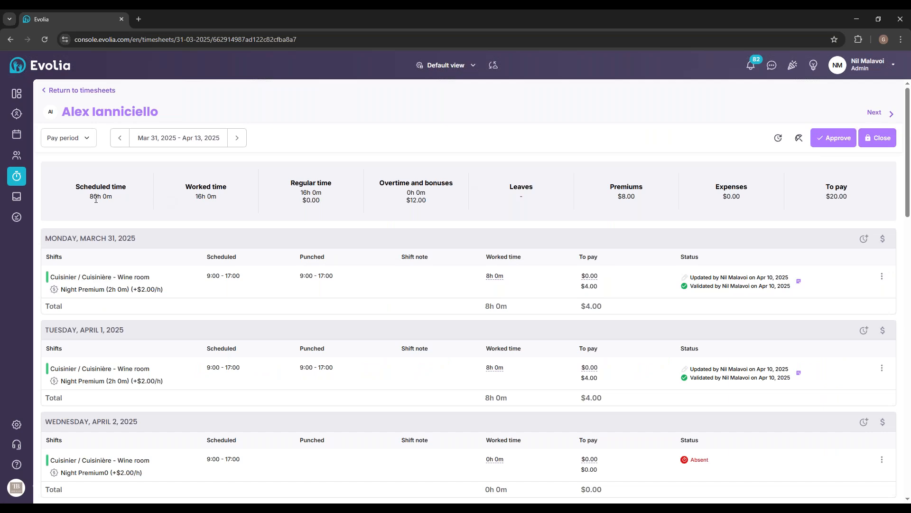
left_click_drag(86, 200, 114, 200)
left_click(114, 200)
scroll(197, 167, "down", 1)
left_click_drag(194, 148, 223, 151)
left_click(226, 156)
scroll(226, 156, "up", 1)
left_click_drag(299, 192, 316, 193)
left_click_drag(398, 183, 439, 199)
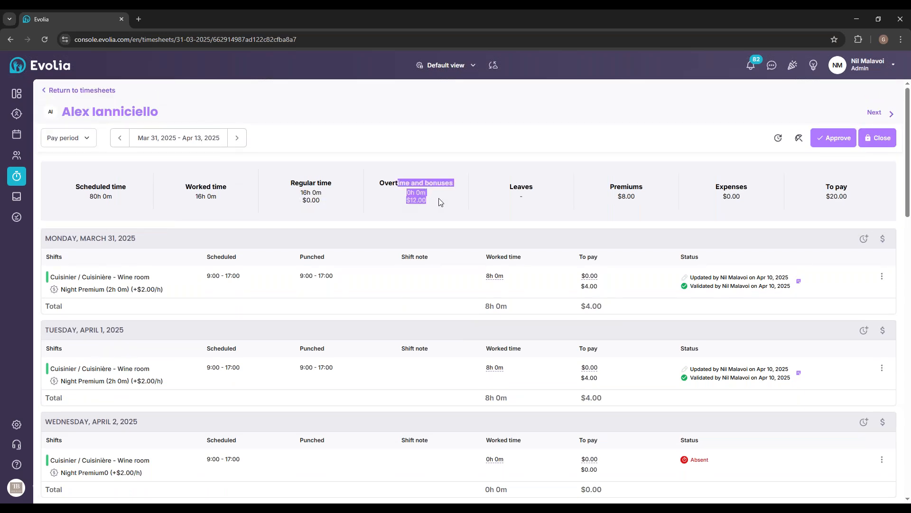
left_click(599, 186)
left_click_drag(599, 187, 648, 189)
left_click(771, 197)
left_click_drag(824, 187, 857, 197)
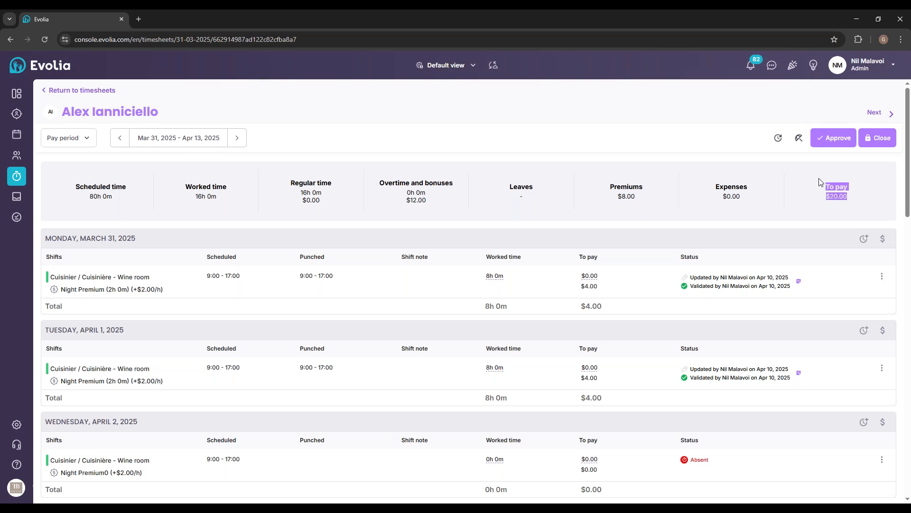
- Modify the clocking entry of the absent cook shift on Wednesday, April 2, 2025, setting its end time to 17:00, and save it
scroll(736, 309, "down", 1)
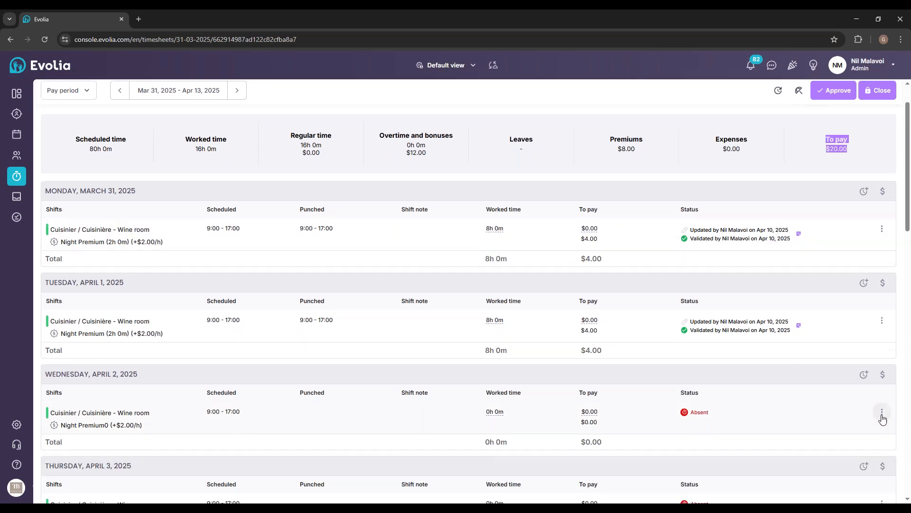
scroll(147, 349, "down", 1)
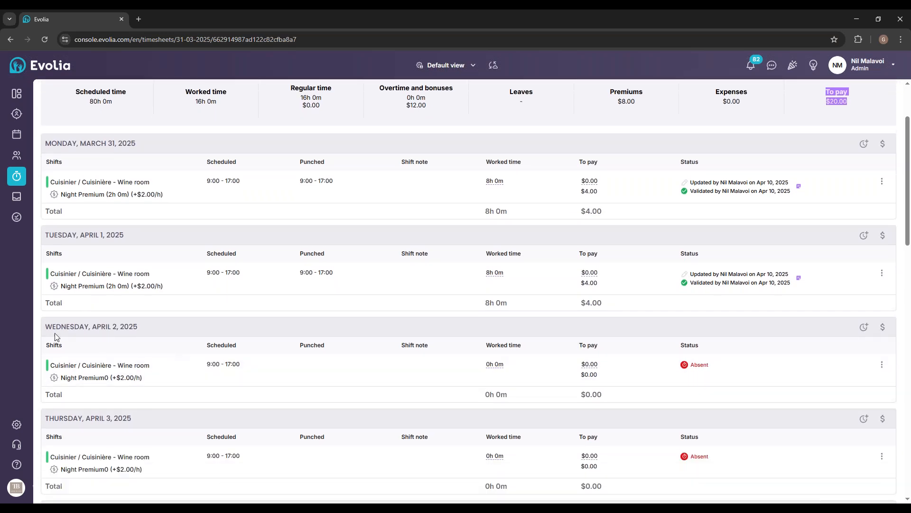
left_click_drag(46, 326, 147, 328)
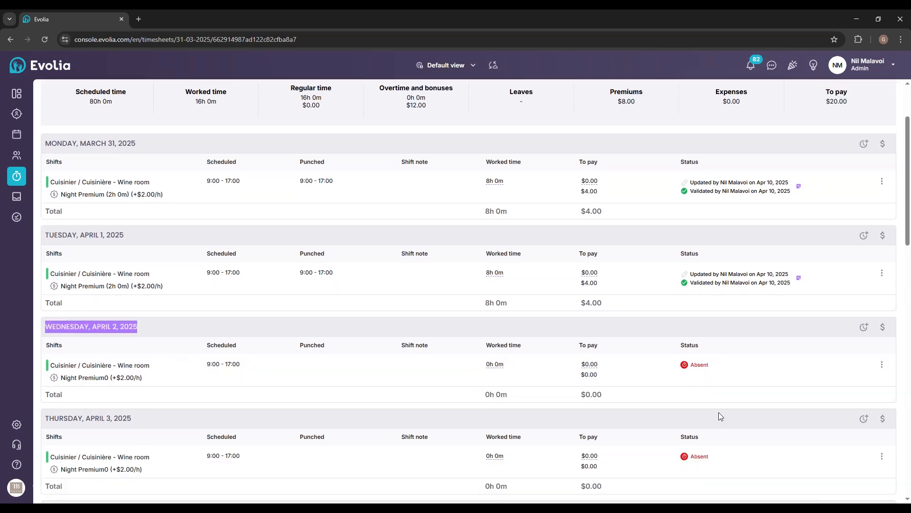
left_click(708, 374)
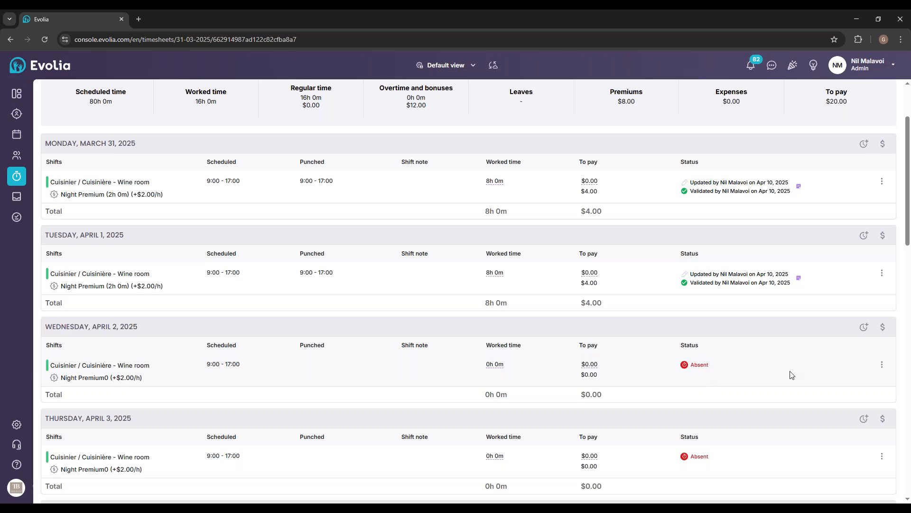
left_click(882, 365)
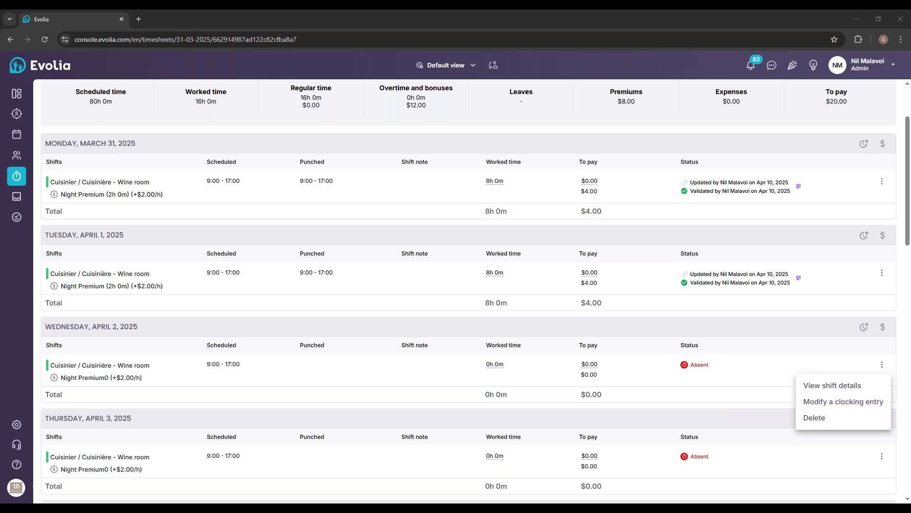
left_click(851, 403)
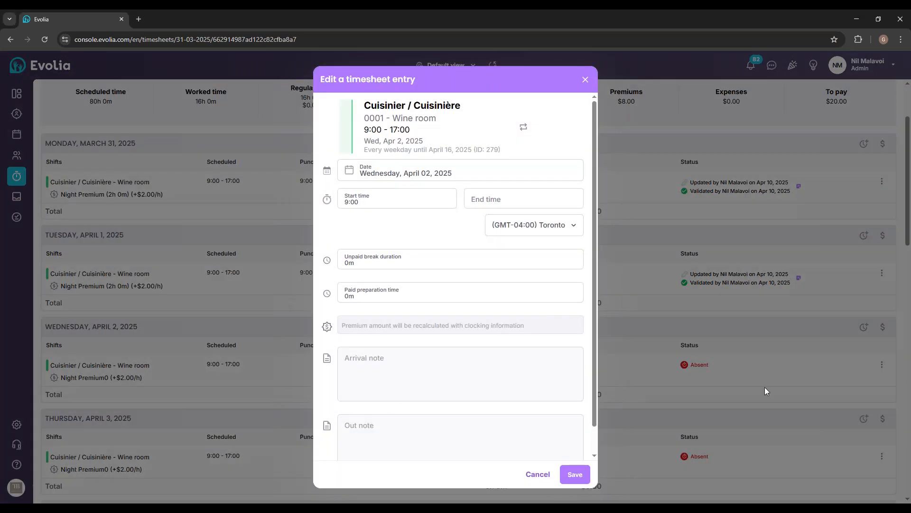
left_click(501, 200)
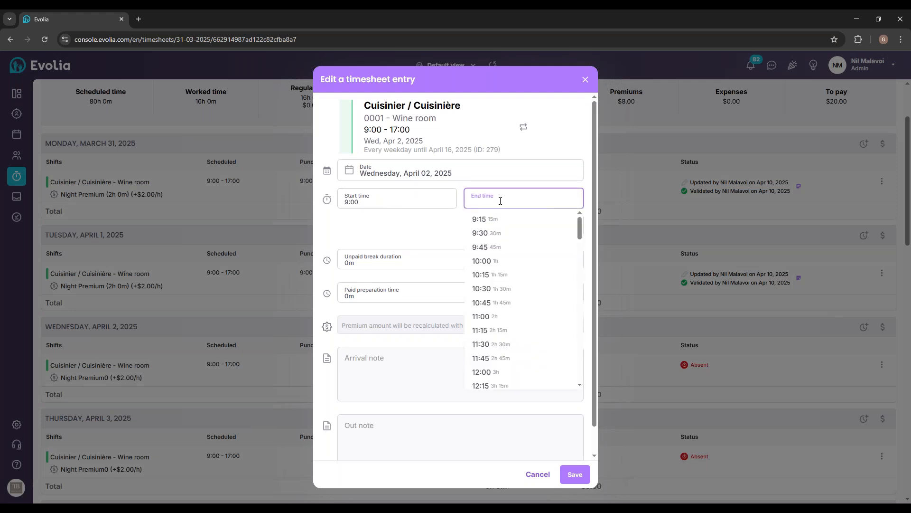
type("17:00")
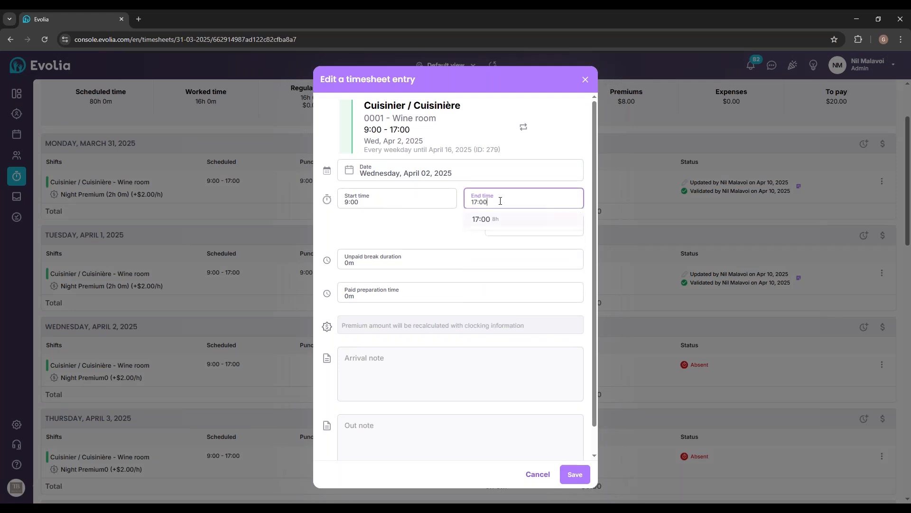
left_click(506, 220)
left_click(573, 475)
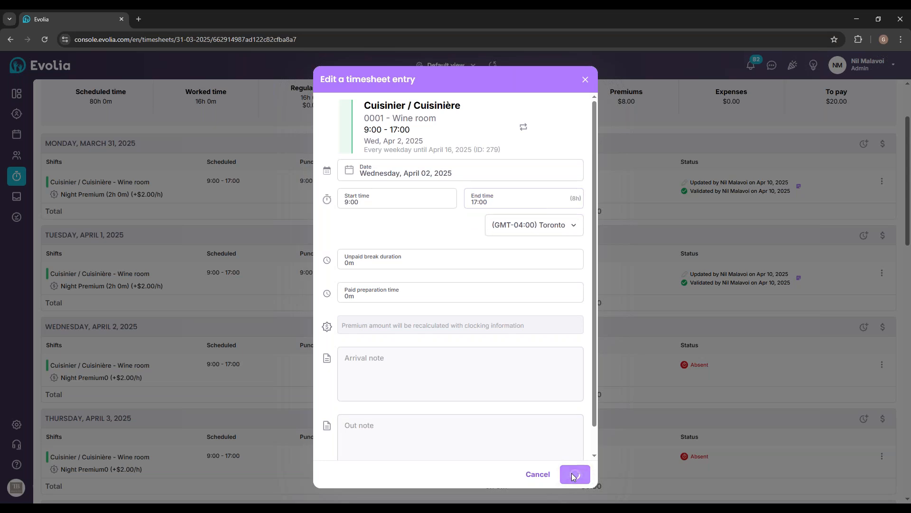
- Open the April 3 cook shift's details and examine its planned, punched and payable time breakdowns
scroll(873, 412, "down", 1)
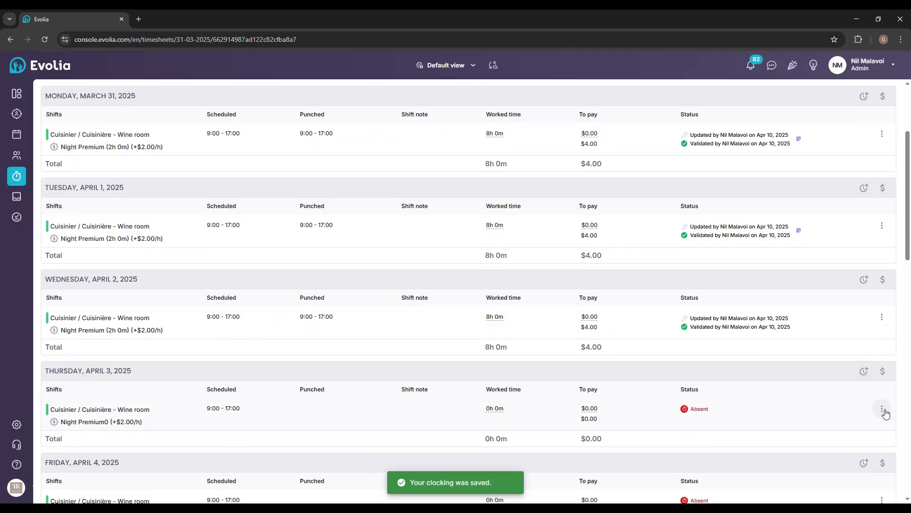
left_click(882, 408)
left_click(839, 433)
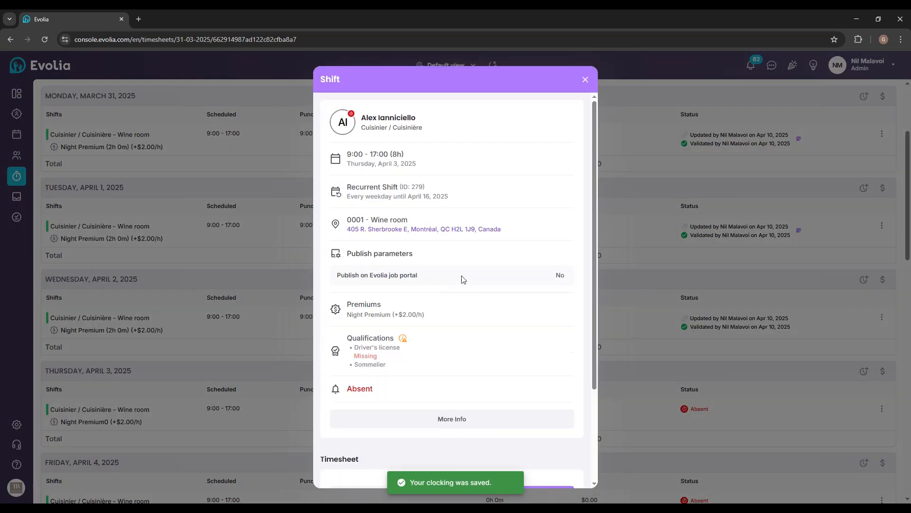
scroll(466, 281, "down", 3)
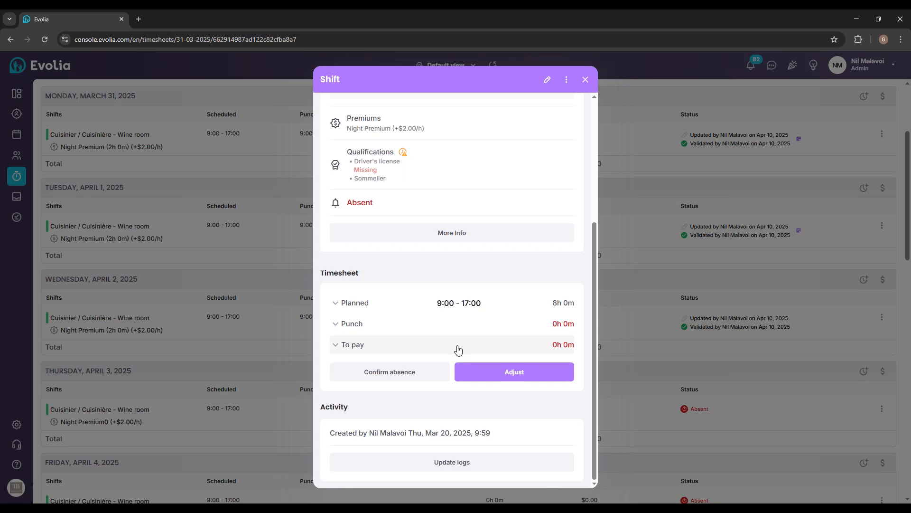
left_click(348, 302)
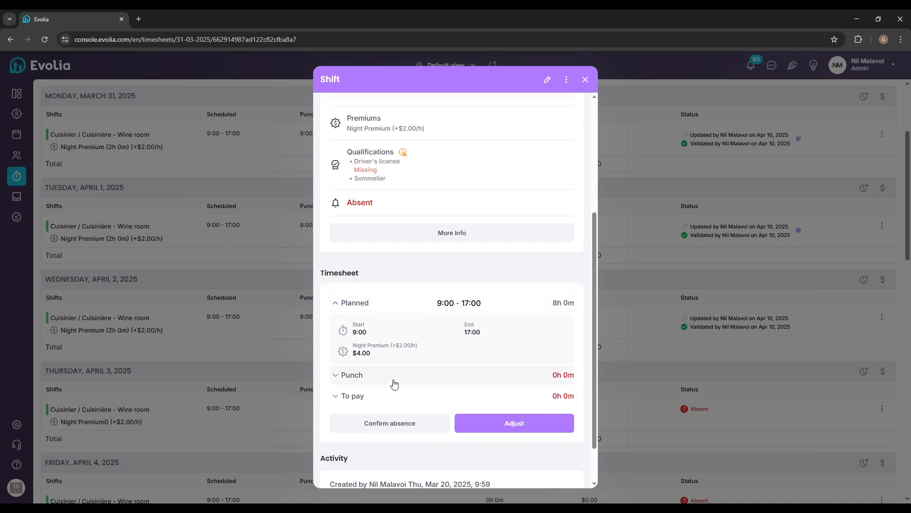
left_click(393, 383)
scroll(396, 386, "down", 1)
left_click(376, 380)
scroll(376, 380, "down", 2)
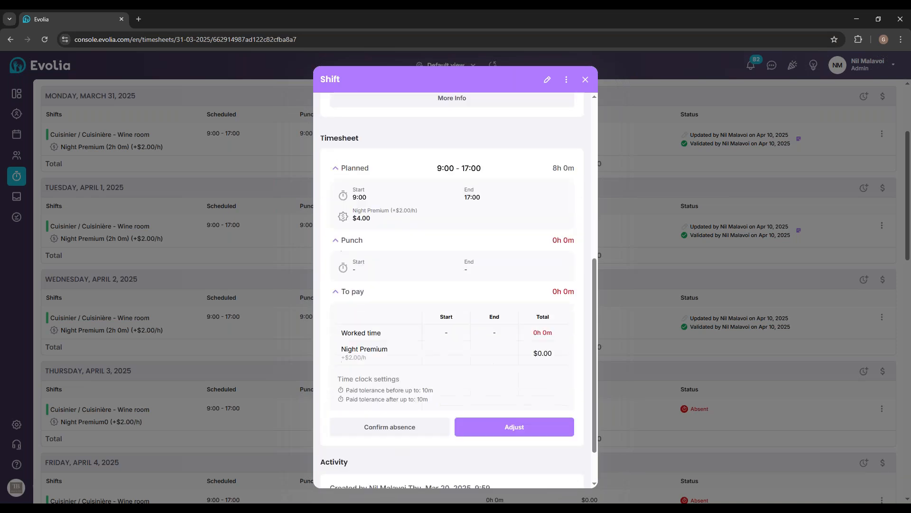
- Adjust the April 3 shift to a 10:00 paid arrival with the note "1 hour late" added to the employee profile, and validate it
left_click(521, 423)
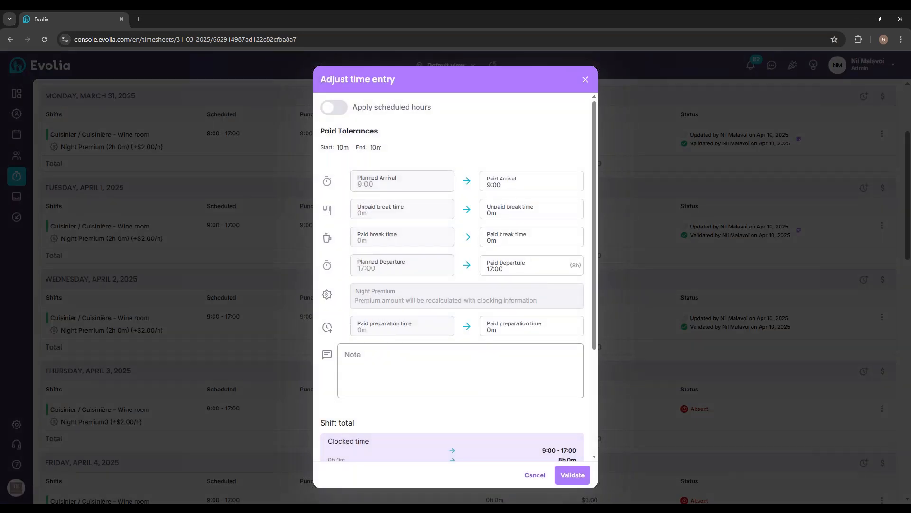
left_click(387, 364)
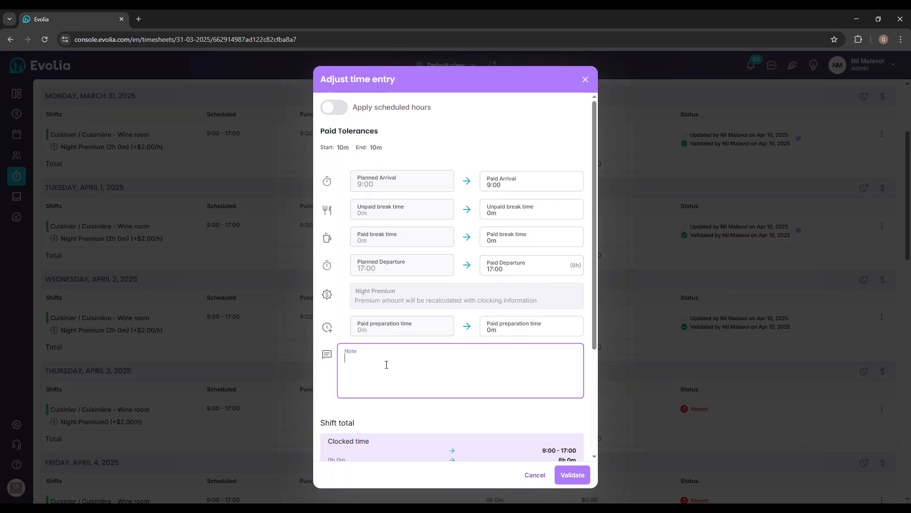
type("Test")
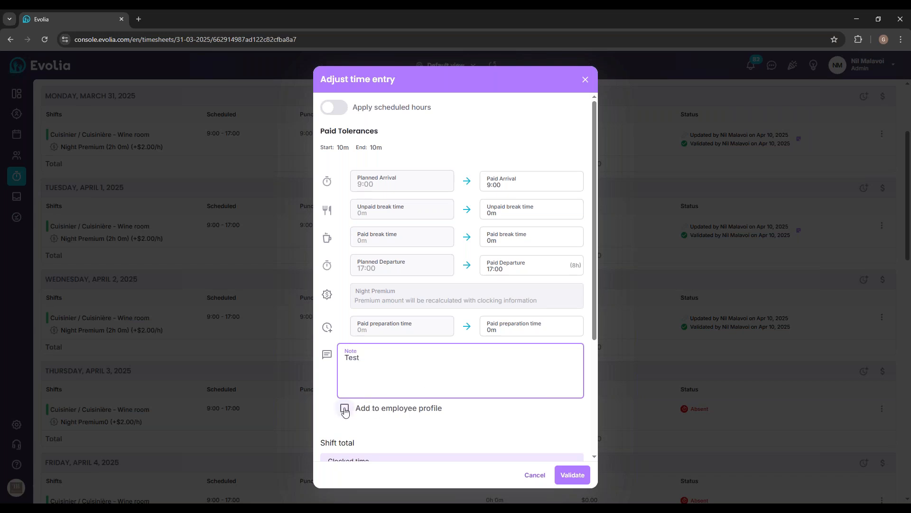
left_click(510, 185)
type("10:00")
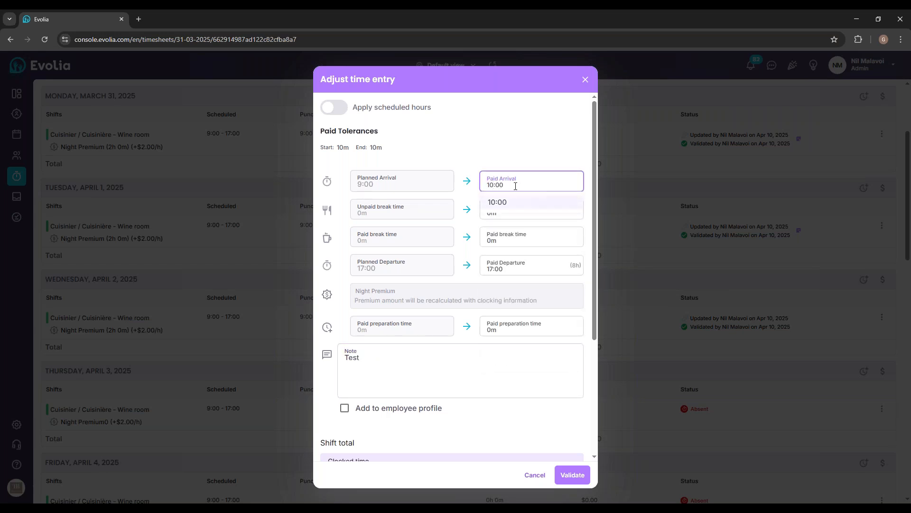
double_click(351, 357)
type("T")
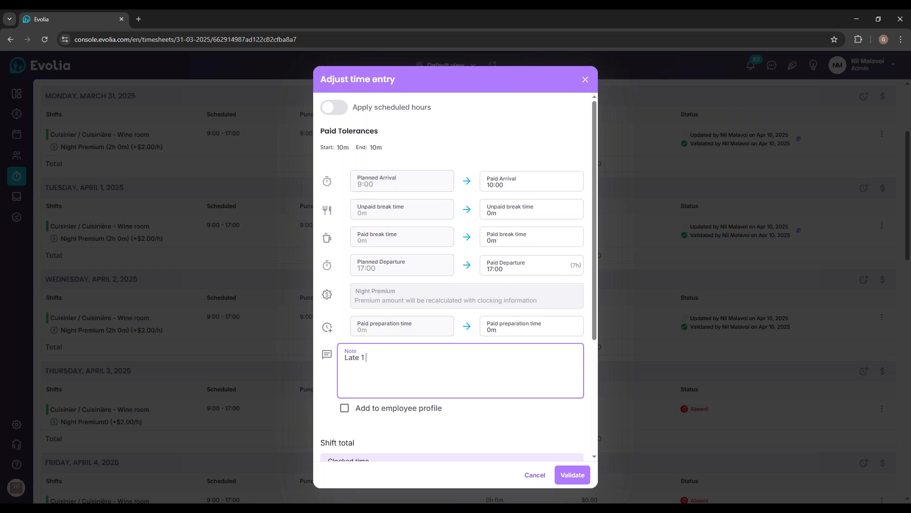
left_click_drag(379, 350, 320, 357)
type("1 hour late")
left_click(344, 408)
left_click(572, 475)
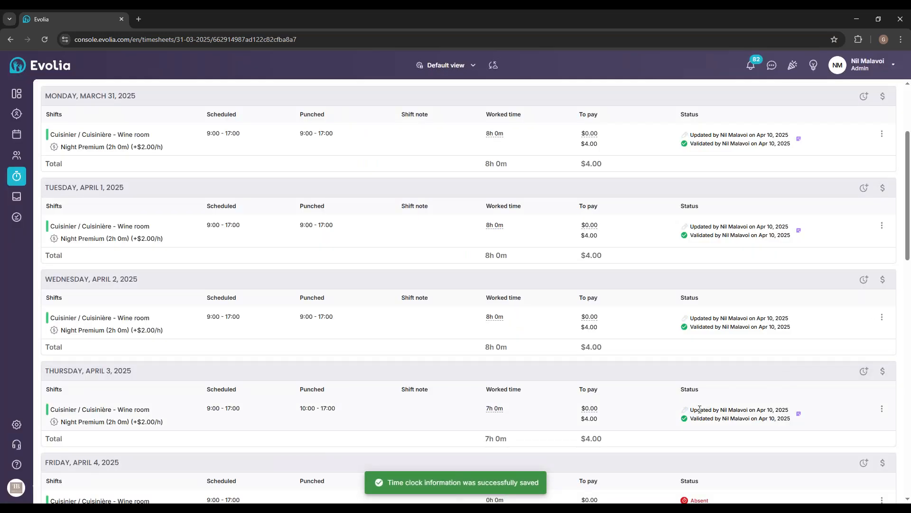
- Review the updated pay summary and the shift notes in the detailed timesheet, then check the April 3 note in the timesheets grid
scroll(247, 187, "up", 2)
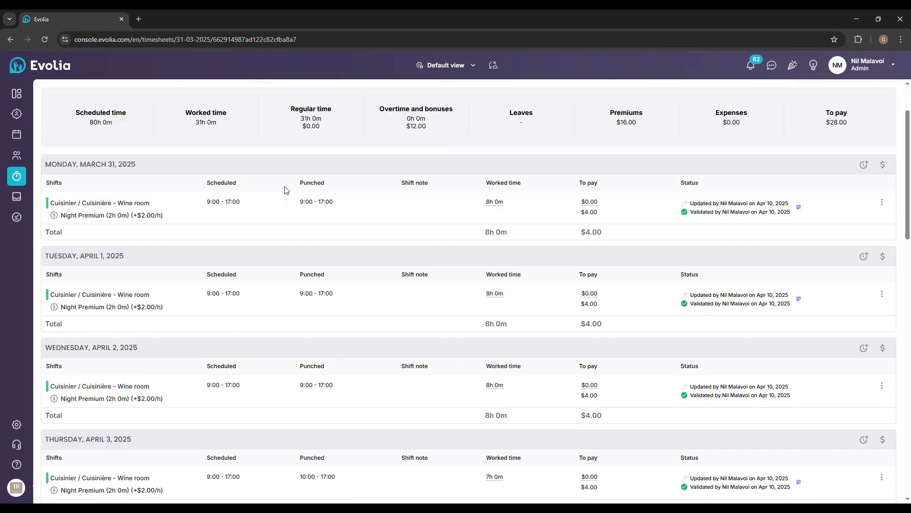
scroll(356, 224, "down", 5)
mouse_move(799, 275)
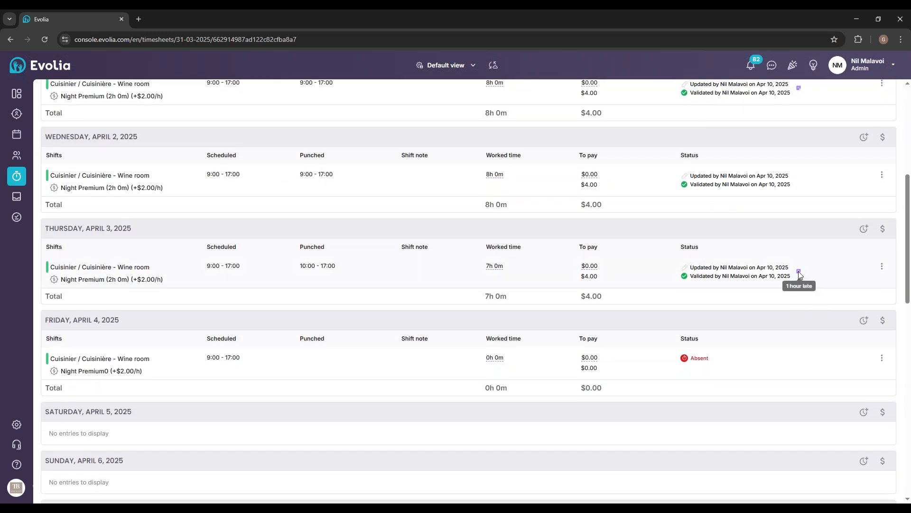
scroll(799, 273, "up", 6)
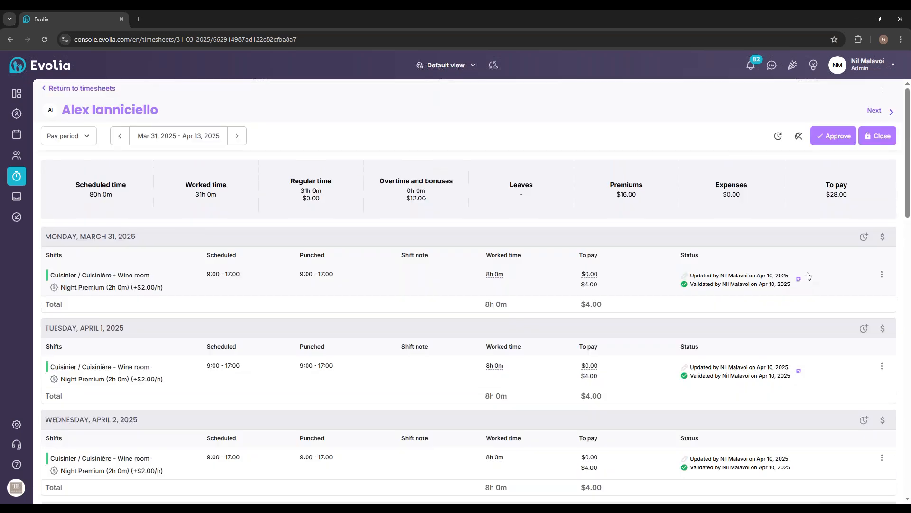
mouse_move(800, 371)
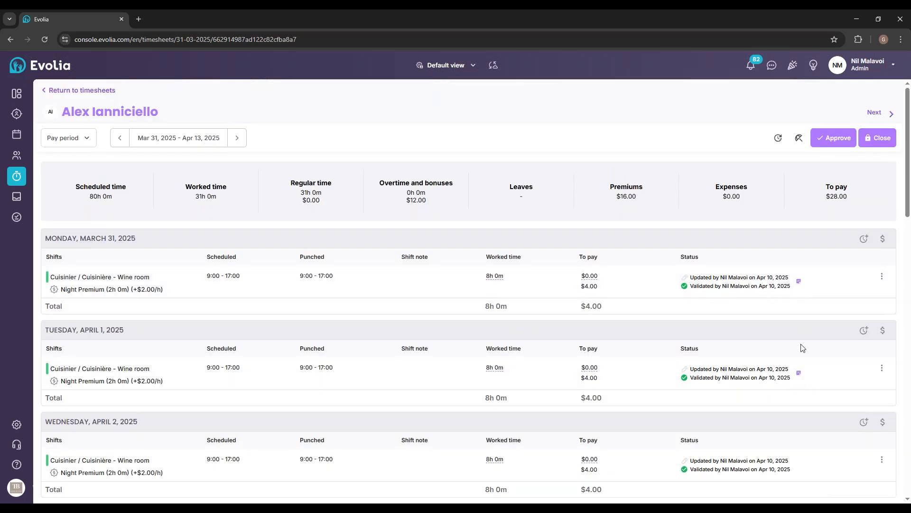
left_click(54, 91)
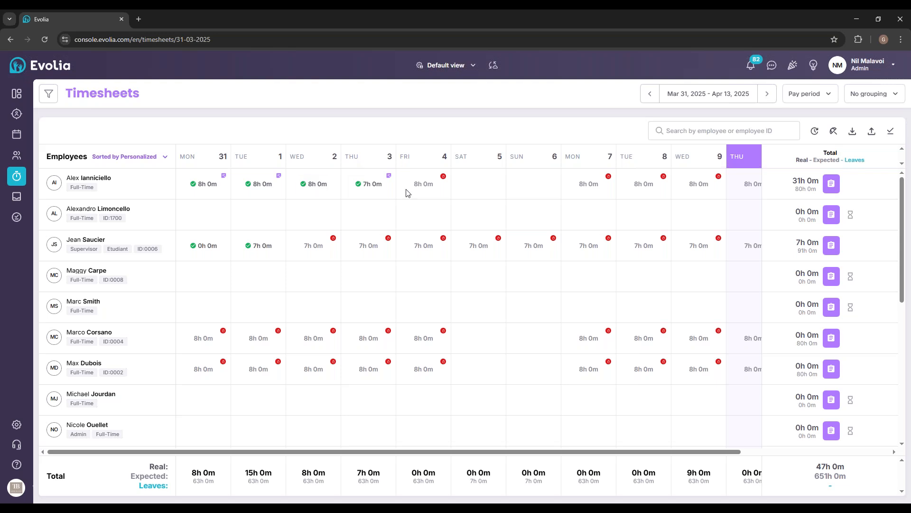
mouse_move(389, 178)
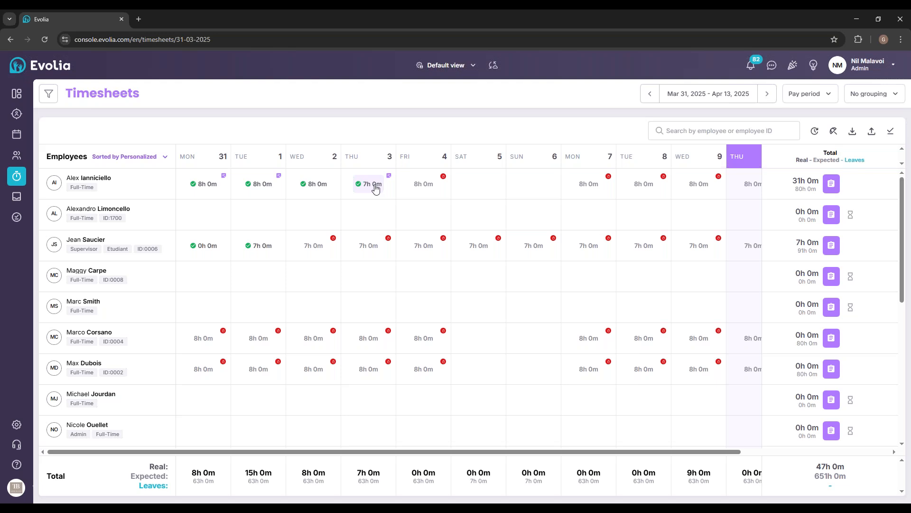
- Open the first employee's file and check the April 3 shift punch note under Notes and attachments
left_click(107, 179)
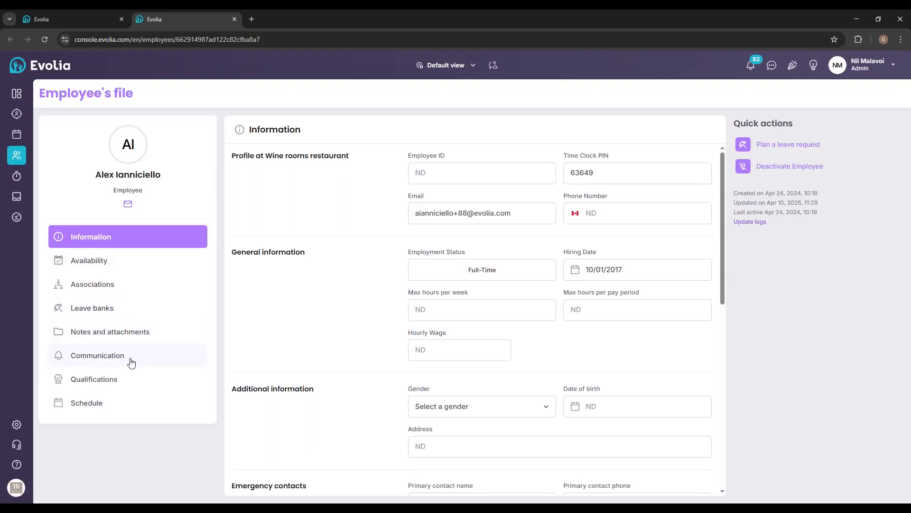
left_click(131, 363)
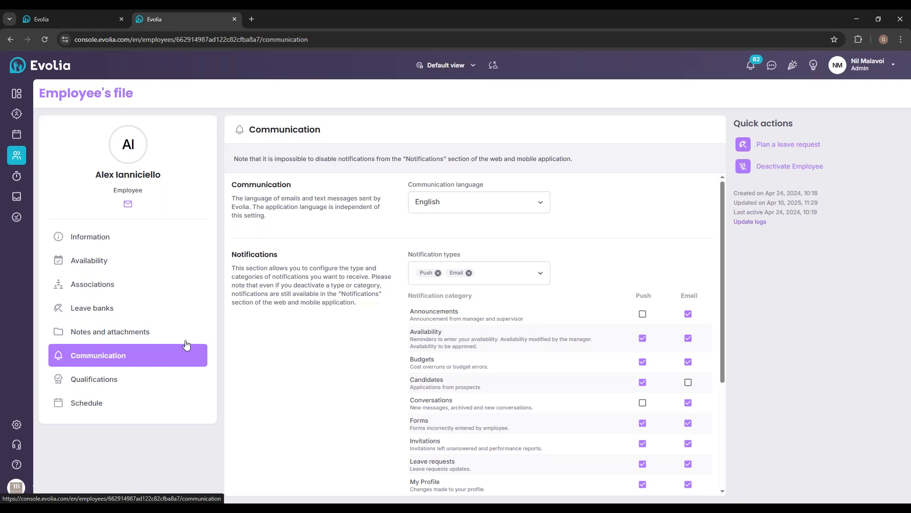
left_click(121, 336)
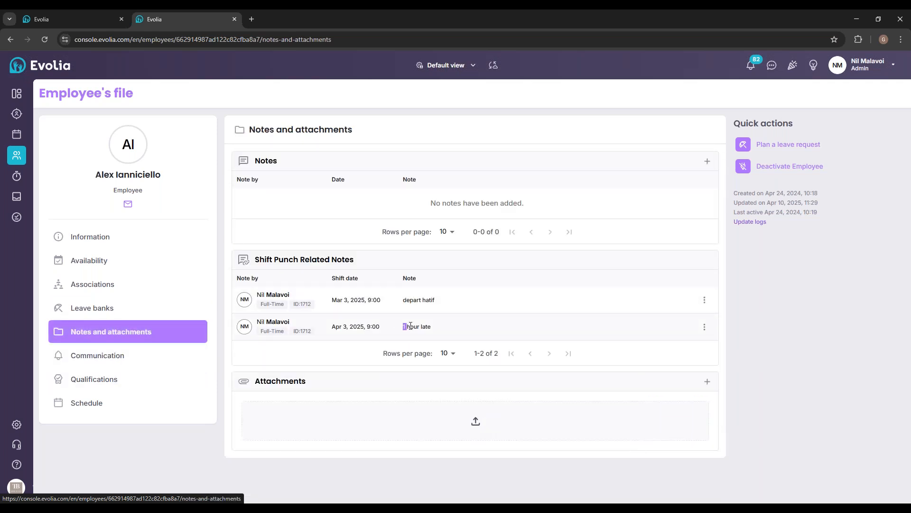
left_click_drag(402, 327, 432, 326)
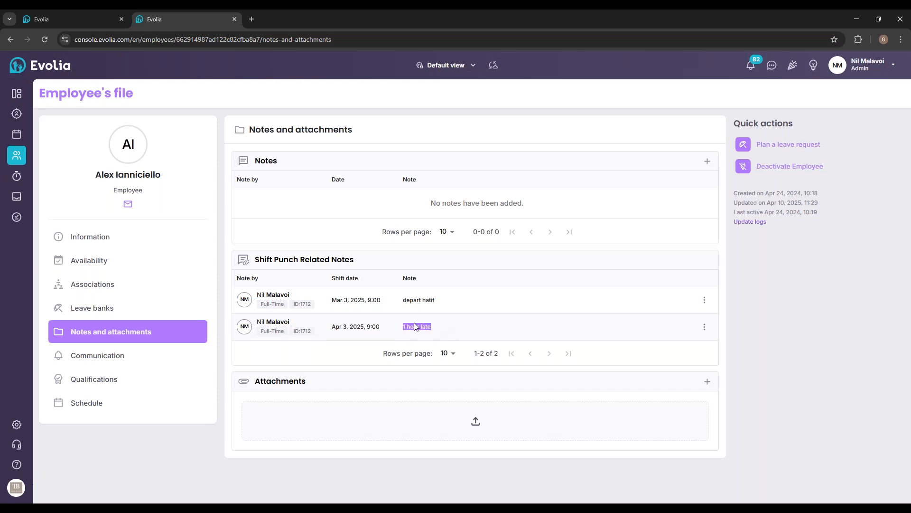
left_click_drag(382, 327, 331, 325)
- Open the third listed employee's detailed timesheet for Mar 31 - Apr 13, 2025, and approve it
left_click(17, 176)
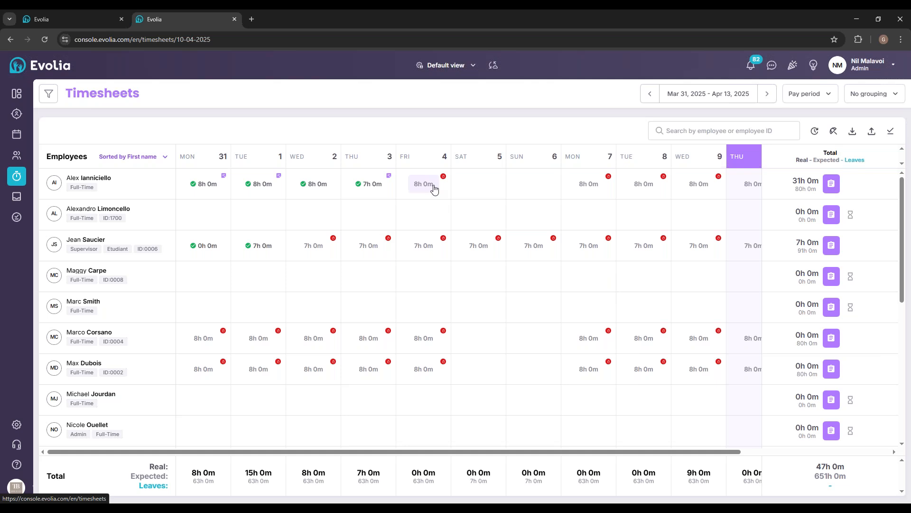
left_click(838, 250)
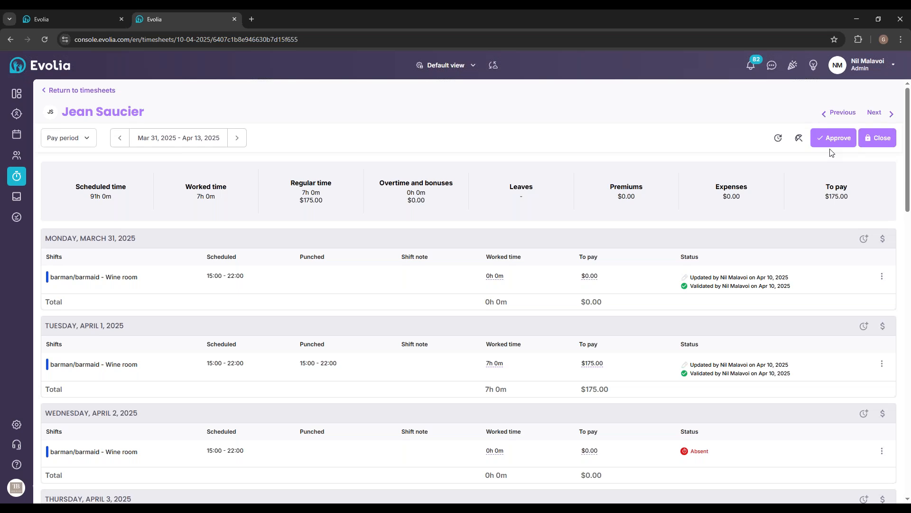
scroll(794, 218, "down", 13)
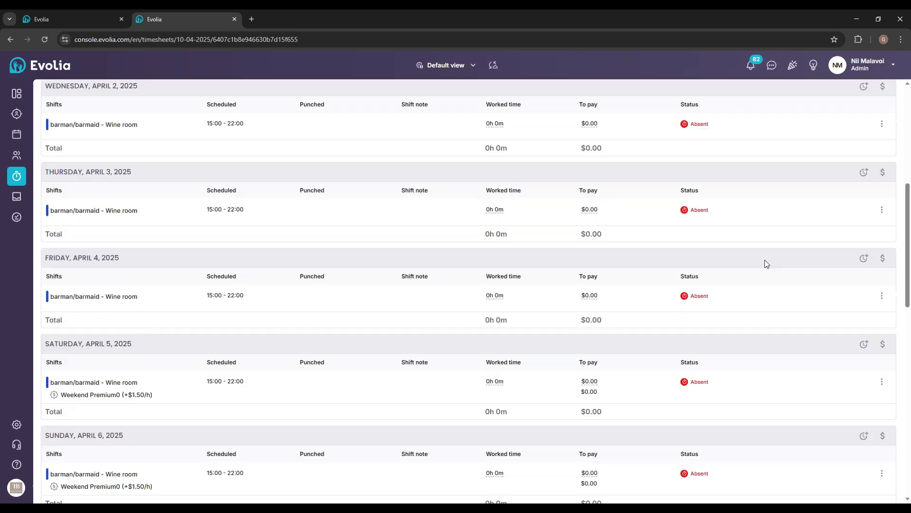
scroll(748, 323, "up", 13)
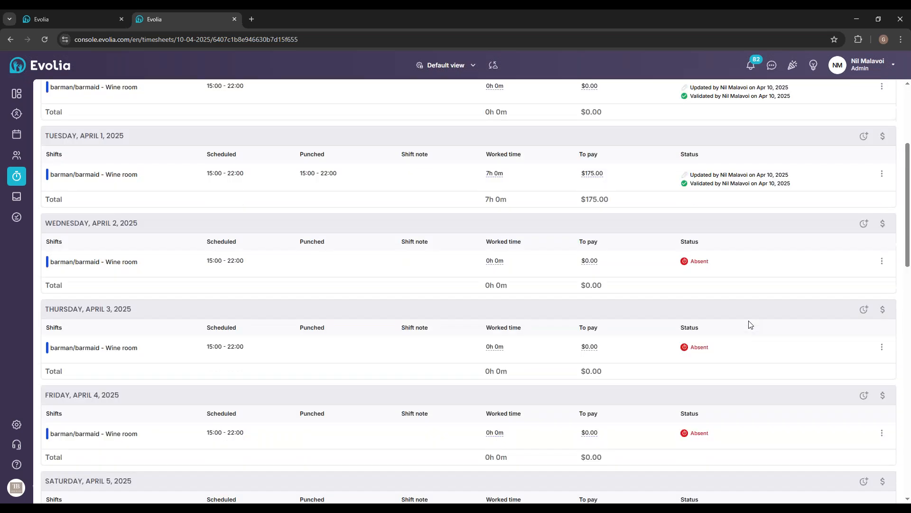
left_click(831, 141)
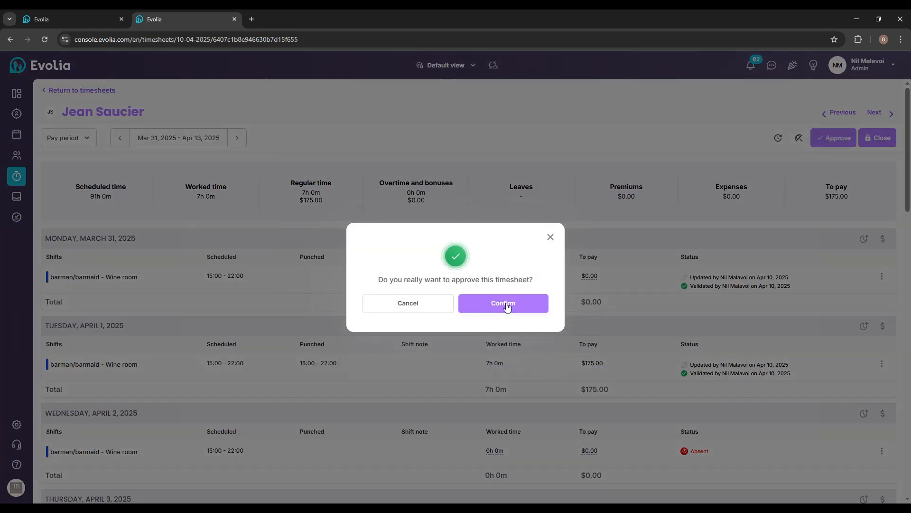
left_click(507, 306)
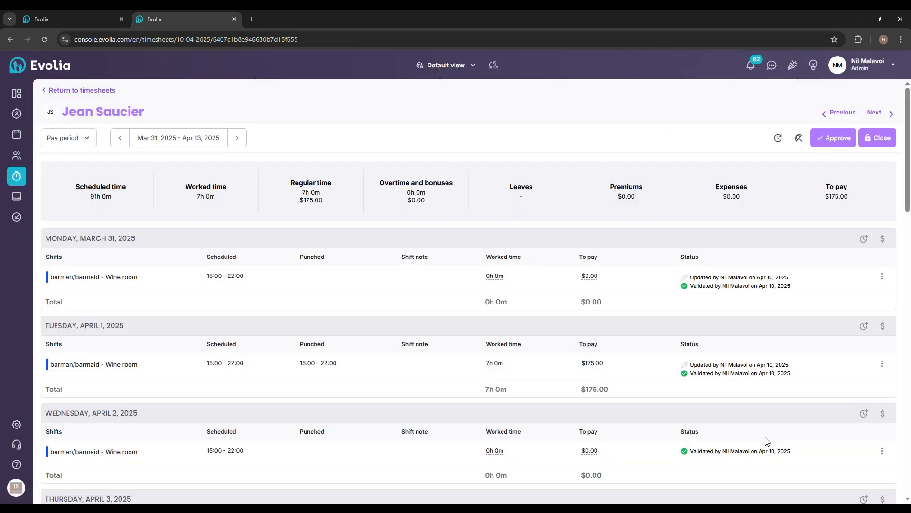
- Examine the shift statuses in the approved timesheet, focusing on the days from Wednesday, April 2, 2025
scroll(767, 440, "down", 1)
scroll(766, 440, "up", 1)
scroll(744, 363, "down", 1)
scroll(352, 391, "down", 1)
scroll(260, 369, "up", 2)
scroll(195, 390, "down", 1)
left_click_drag(139, 369, 49, 361)
scroll(413, 329, "down", 2)
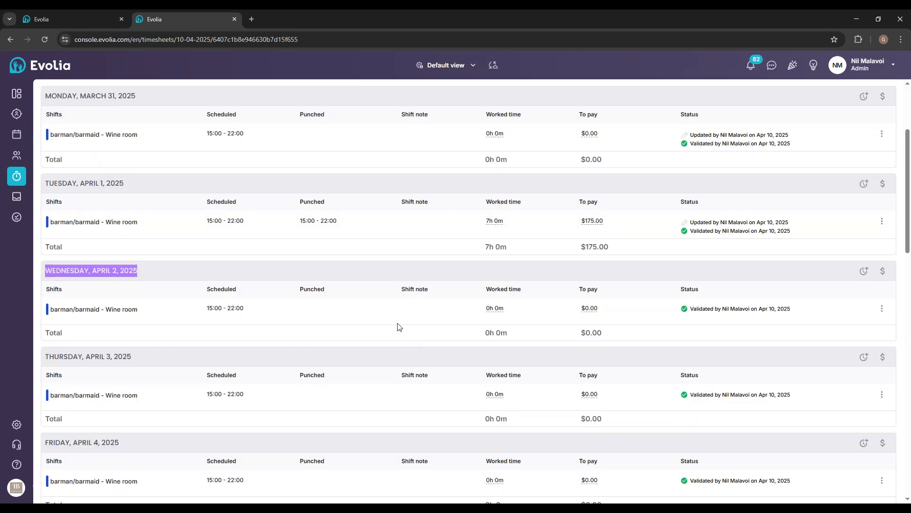
scroll(368, 322, "up", 2)
scroll(801, 139, "up", 1)
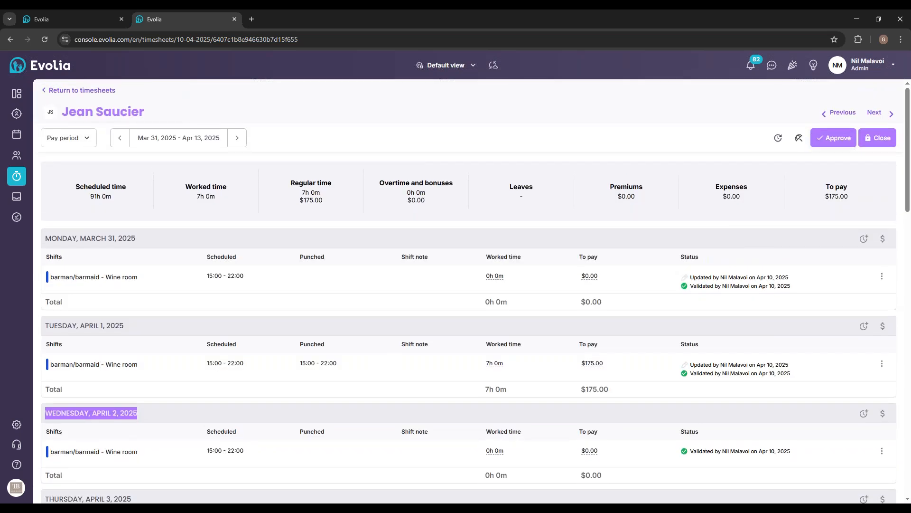
- Start a leave request from this timesheet with the type Vacation leave and a start date of April 2, 2025
left_click(800, 142)
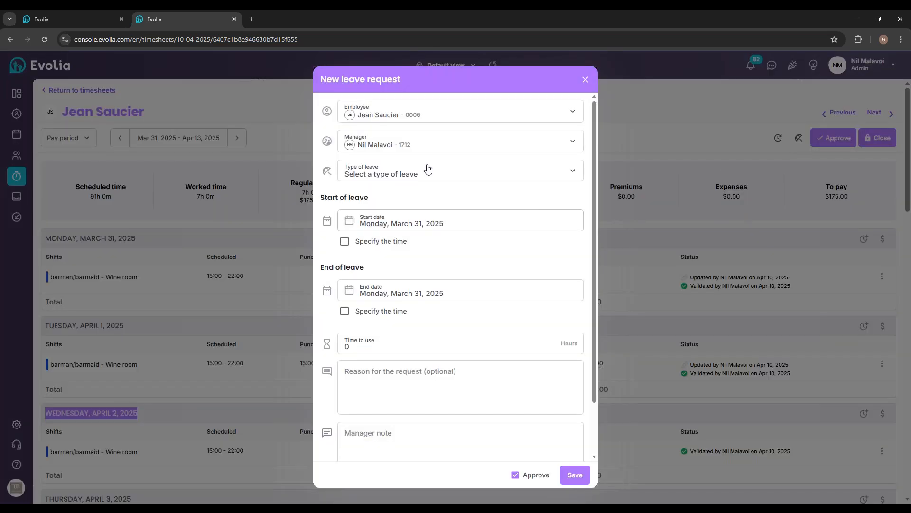
left_click(414, 171)
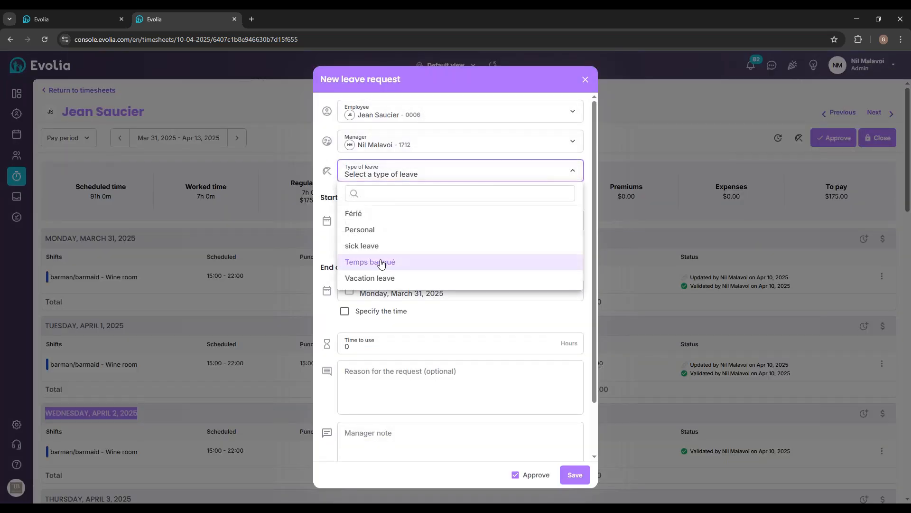
left_click(375, 276)
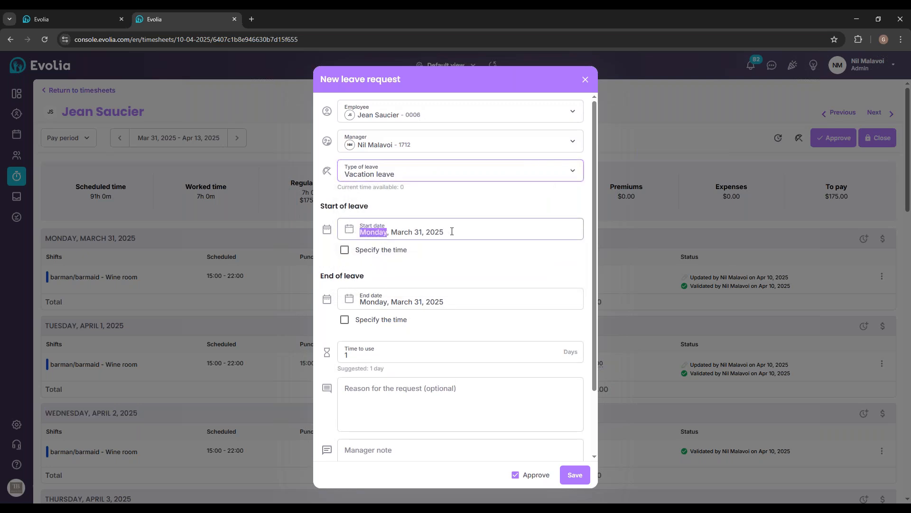
left_click(437, 232)
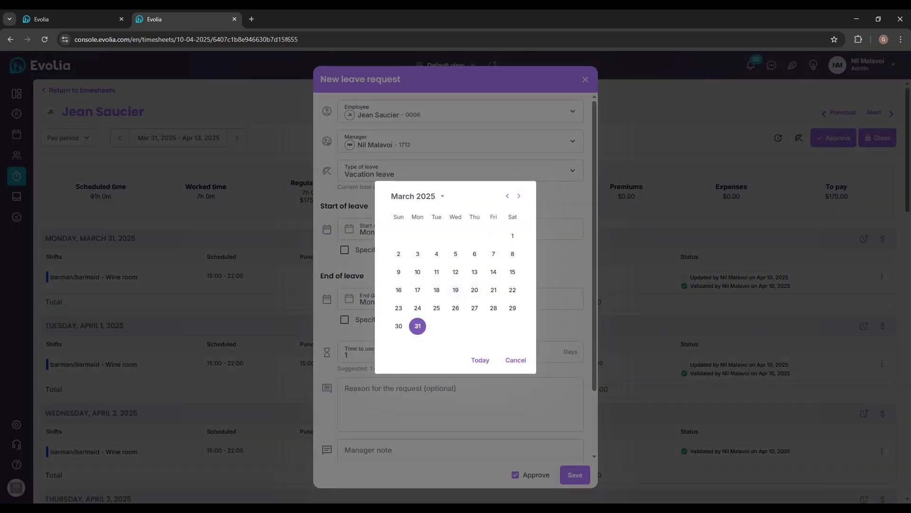
left_click(507, 196)
left_click(519, 196)
left_click(519, 196)
left_click(457, 238)
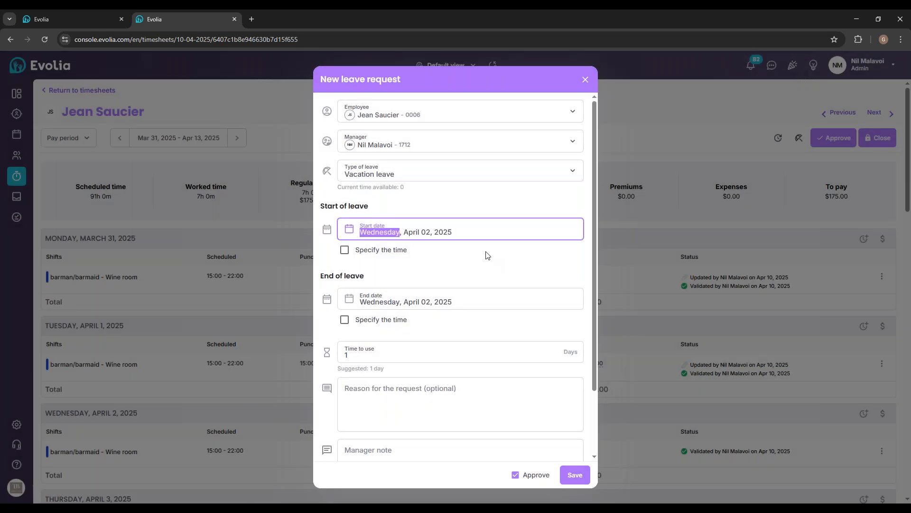
- Set the leave's end date to April 12, 2025, and save the request as approved
left_click(456, 298)
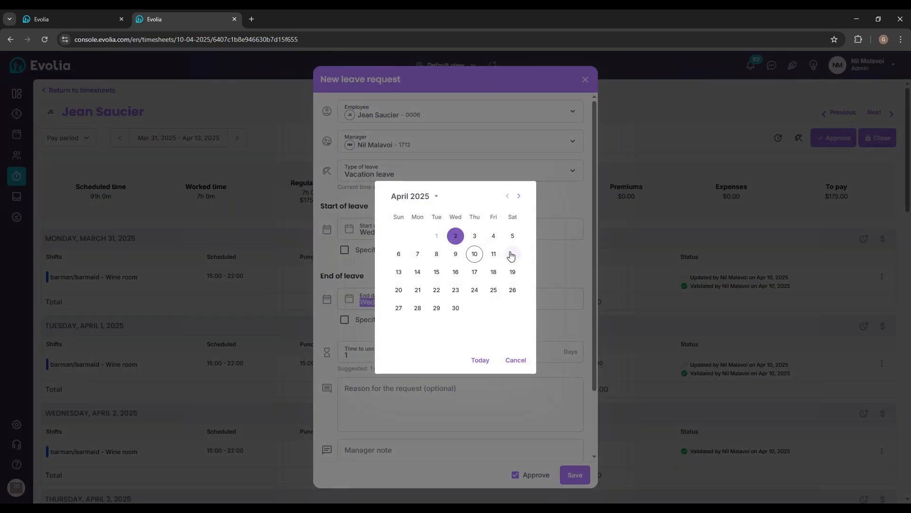
left_click(510, 252)
scroll(467, 266, "down", 1)
left_click(581, 474)
- Look over the timesheet with the vacation leave applied and recalculate it
scroll(565, 429, "down", 12)
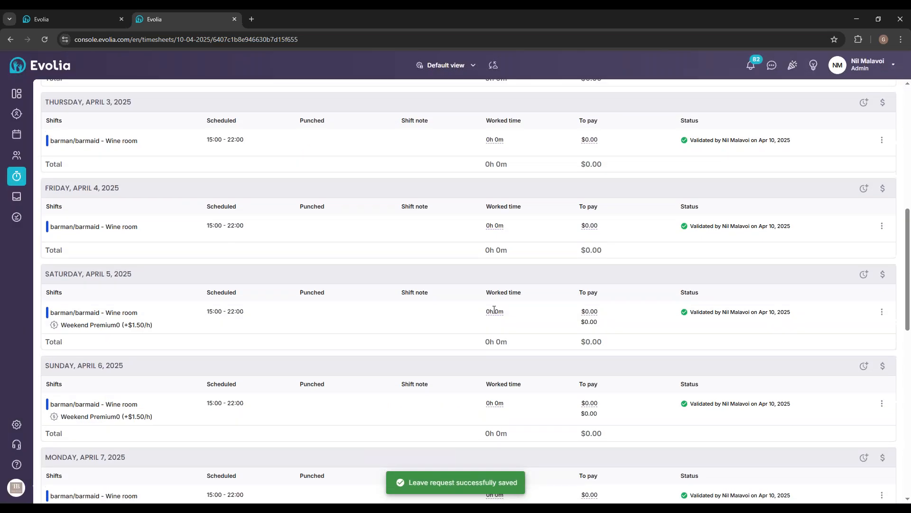
scroll(403, 361, "up", 15)
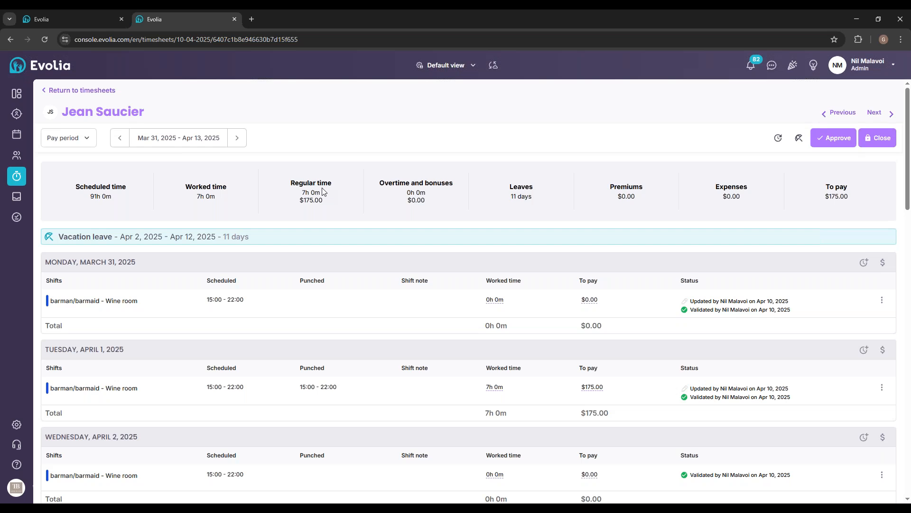
left_click(781, 138)
left_click(490, 301)
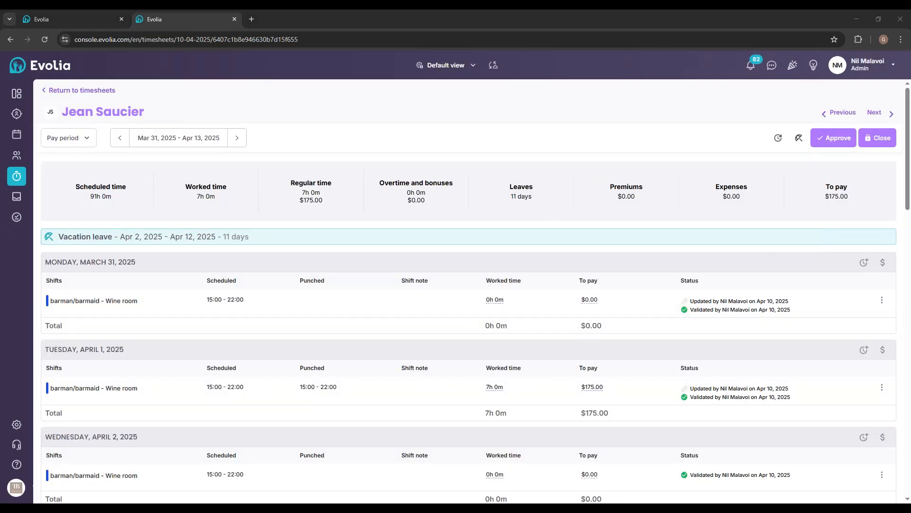
- Check the leave days in the timesheets grid, and browse between this employee's and the next employee's detailed timesheets
left_click(61, 90)
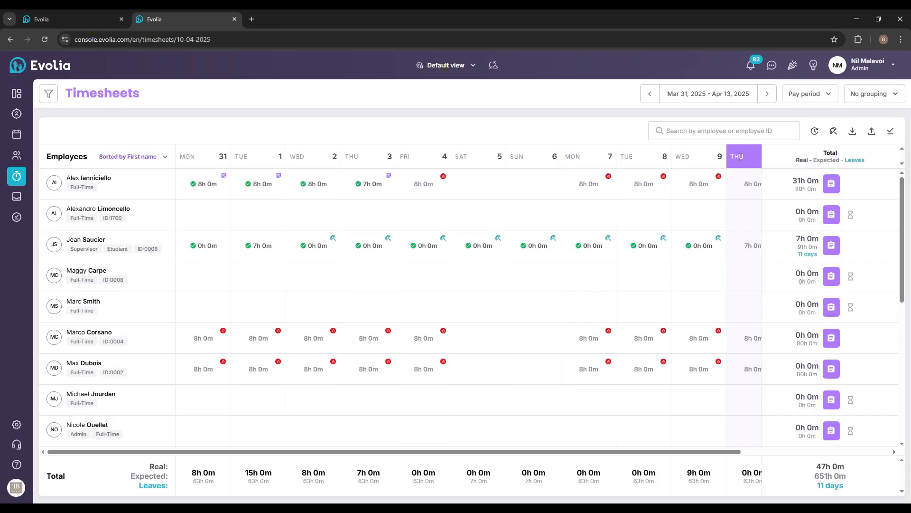
left_click(806, 248)
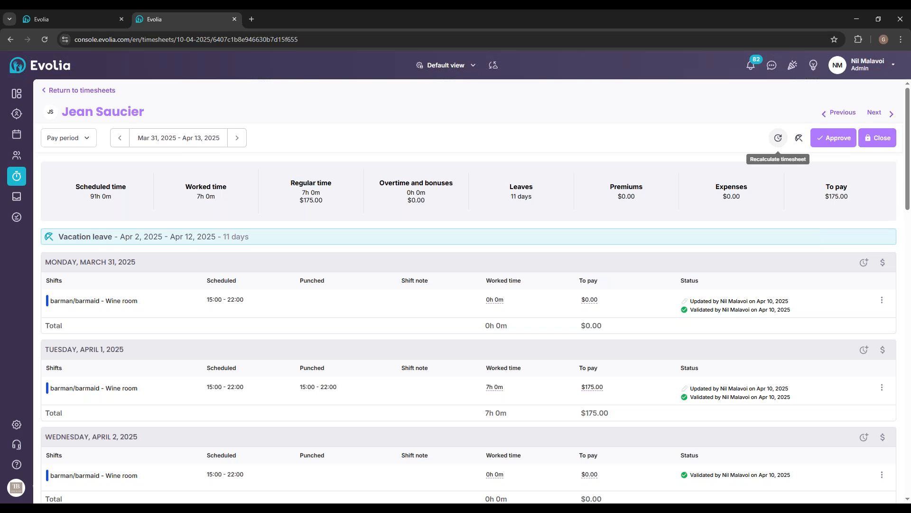
left_click(885, 113)
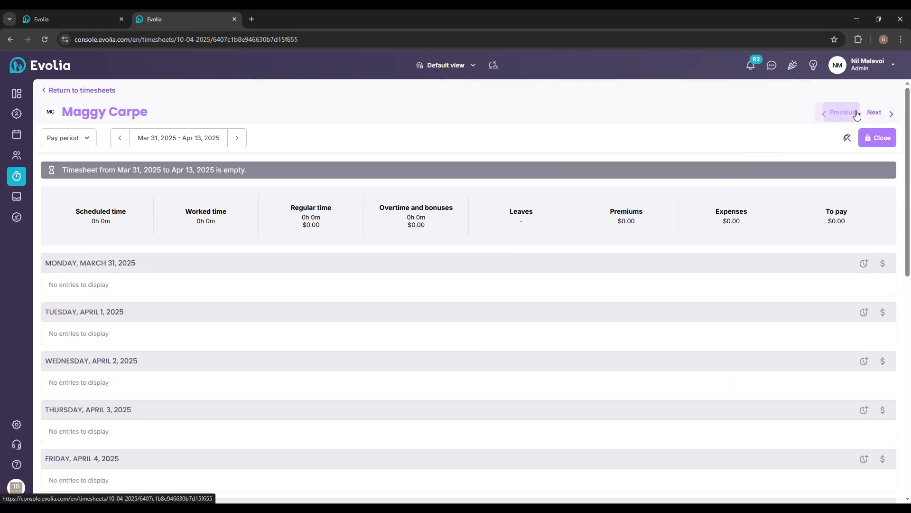
left_click(849, 114)
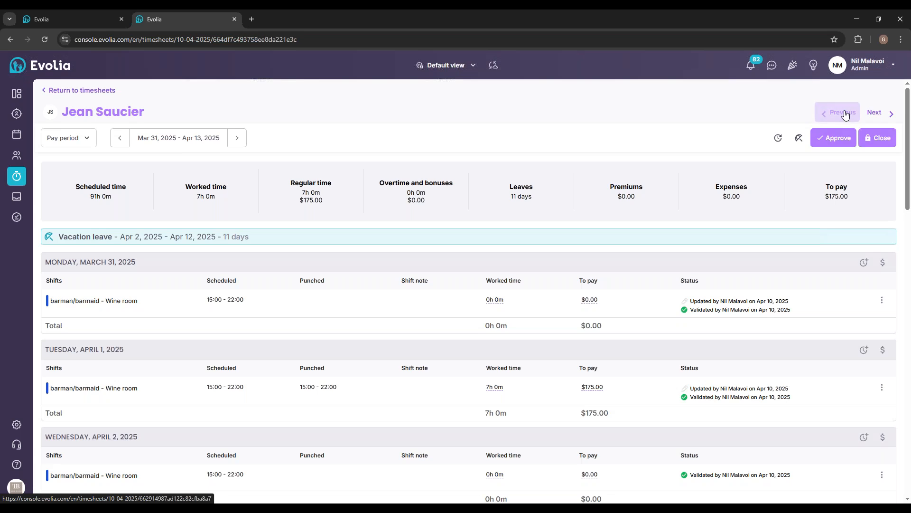
left_click(81, 90)
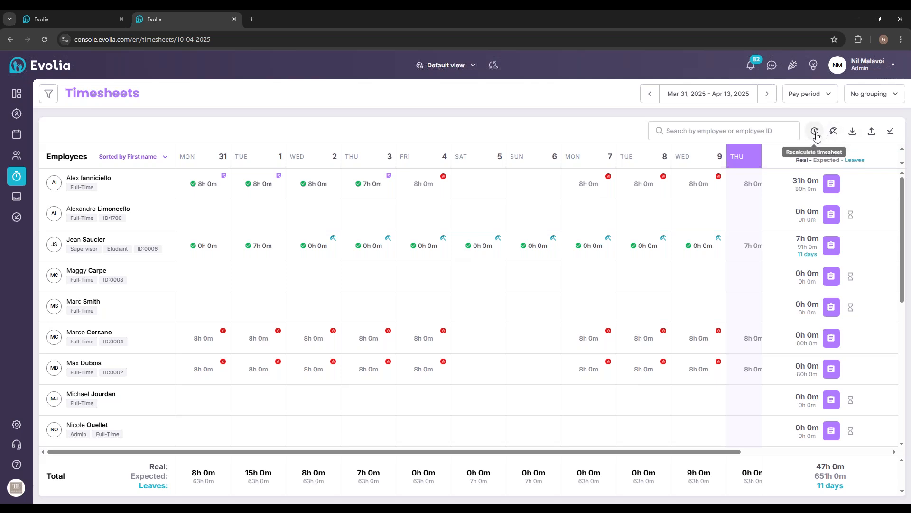
- Show the timesheets grid by week, group it by team, and look through the team sections
left_click(803, 97)
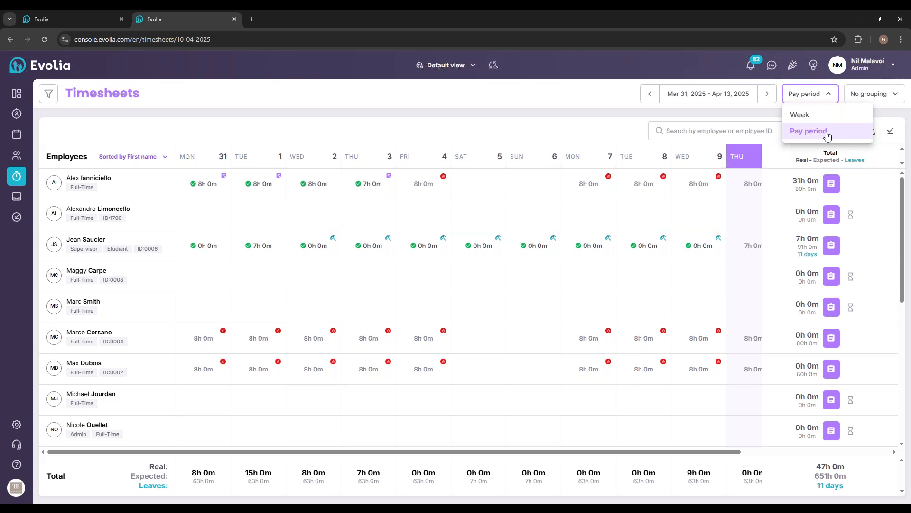
left_click(809, 116)
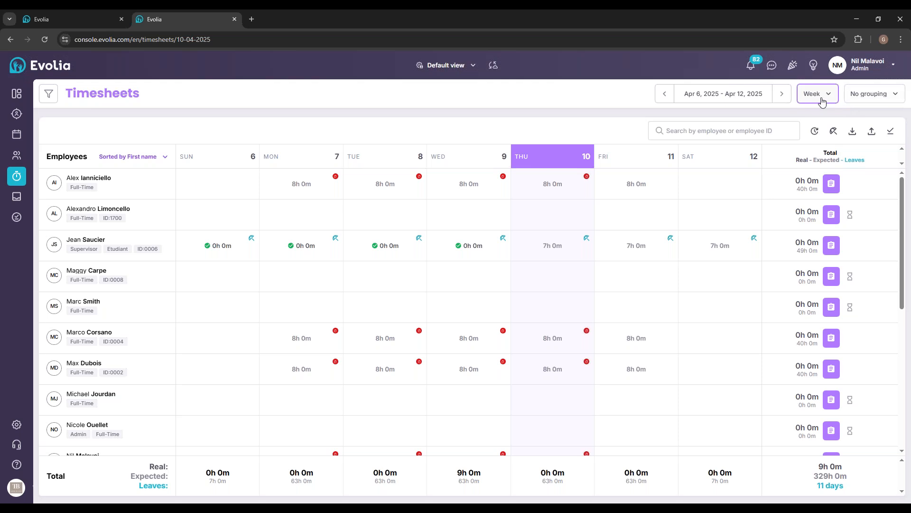
left_click(879, 98)
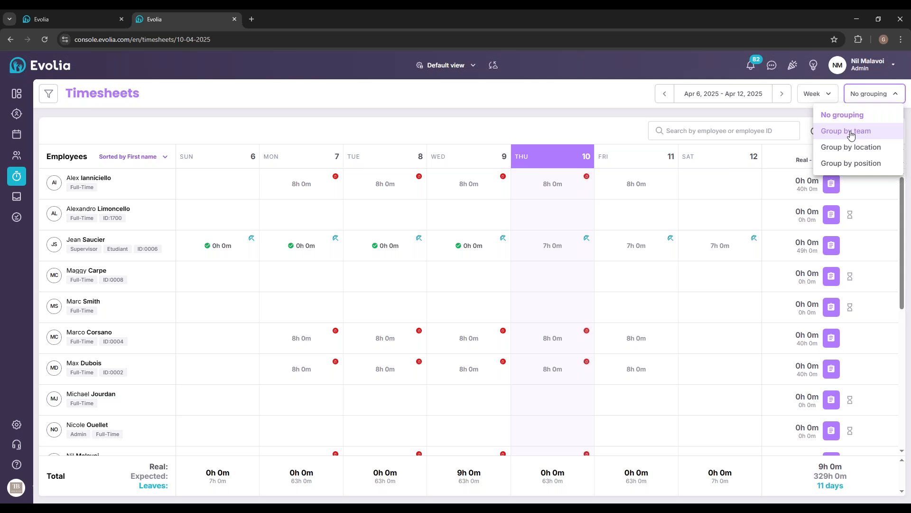
left_click(851, 135)
scroll(315, 263, "down", 6)
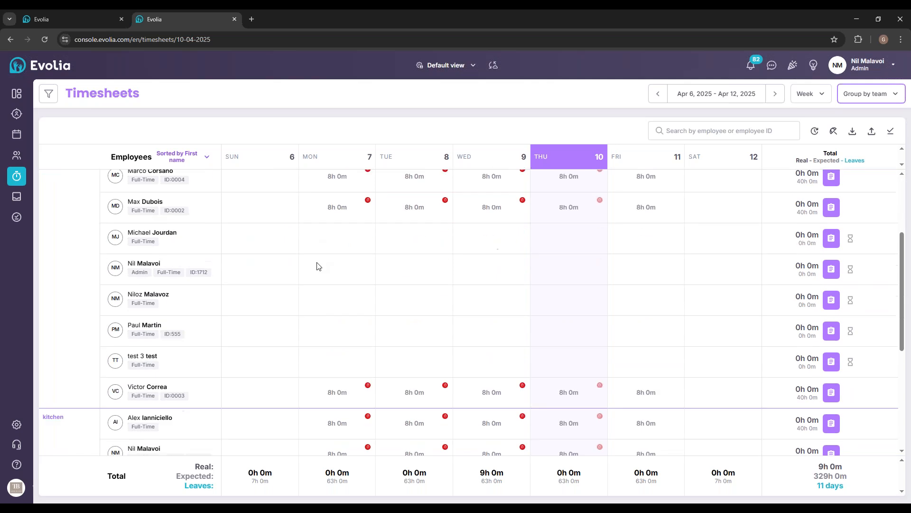
scroll(321, 268, "up", 6)
scroll(325, 252, "down", 1)
scroll(76, 209, "up", 1)
scroll(81, 212, "down", 5)
scroll(85, 224, "up", 5)
- Group the weekly timesheets by location to view those sections, and switch the grouping to position
left_click(859, 93)
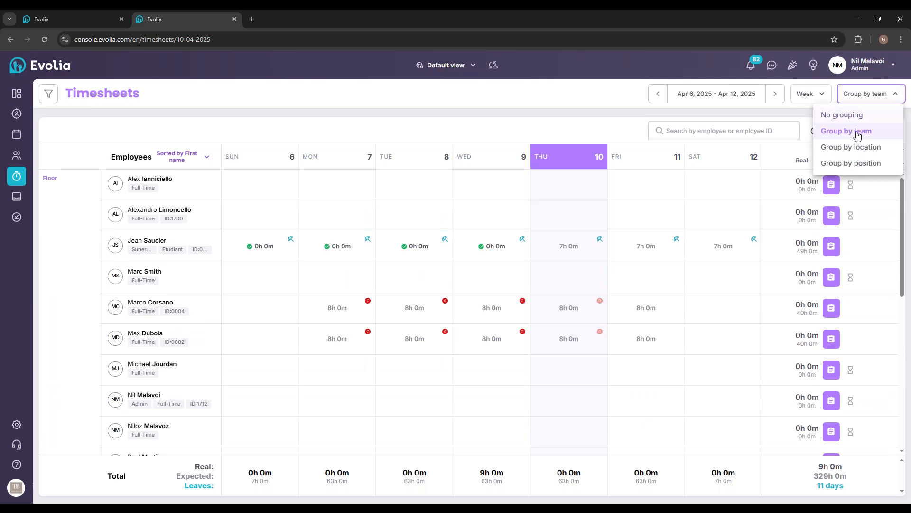
left_click(851, 144)
scroll(79, 207, "down", 5)
left_click(850, 93)
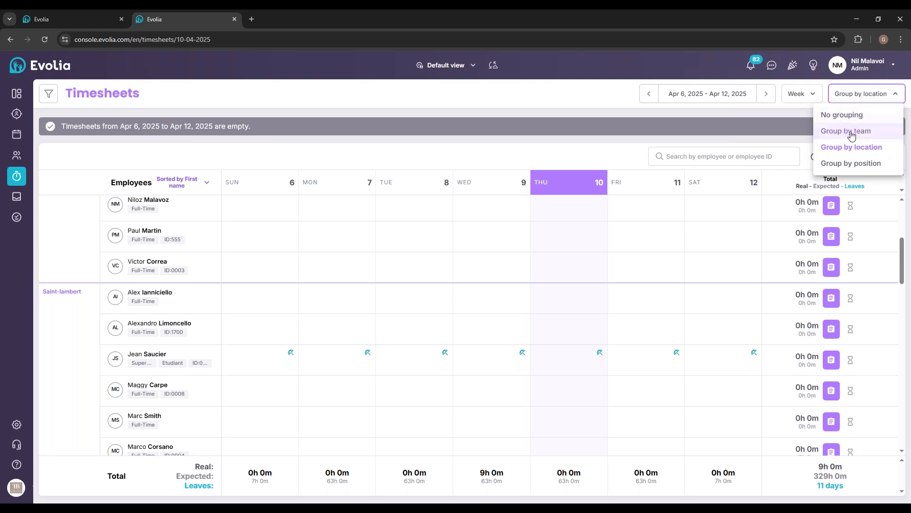
left_click(851, 163)
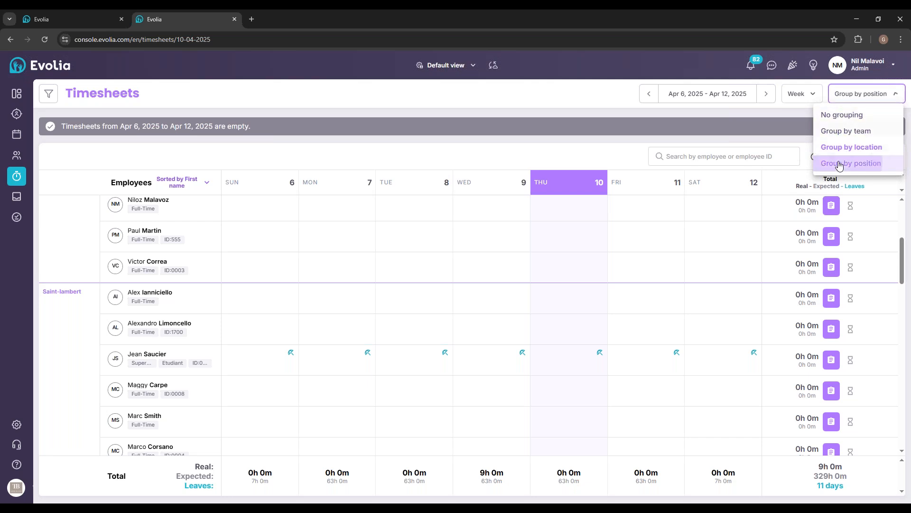
scroll(91, 229, "up", 5)
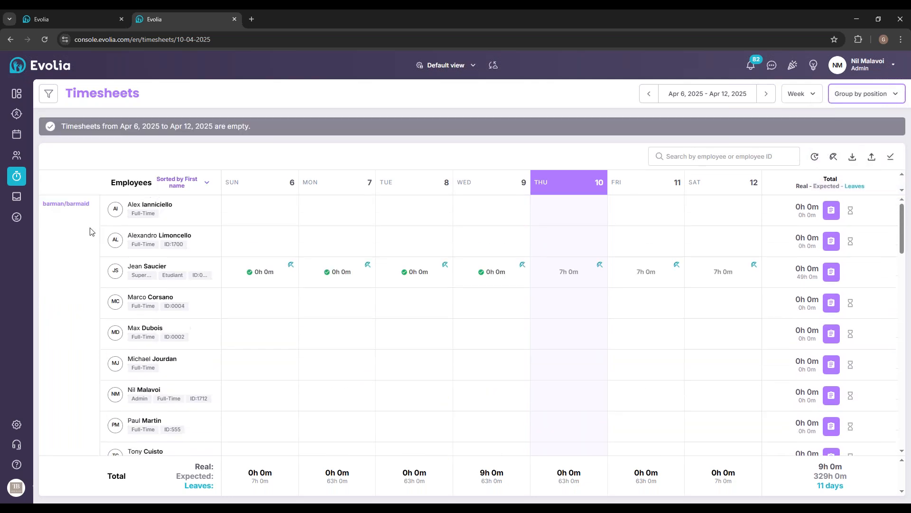
- Look over the Create Holiday form's information settings and close it
left_click(834, 158)
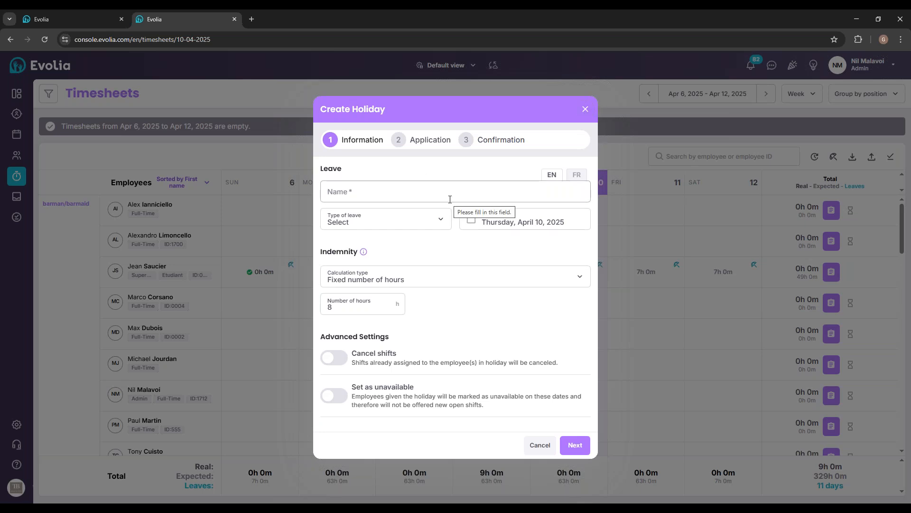
left_click(585, 110)
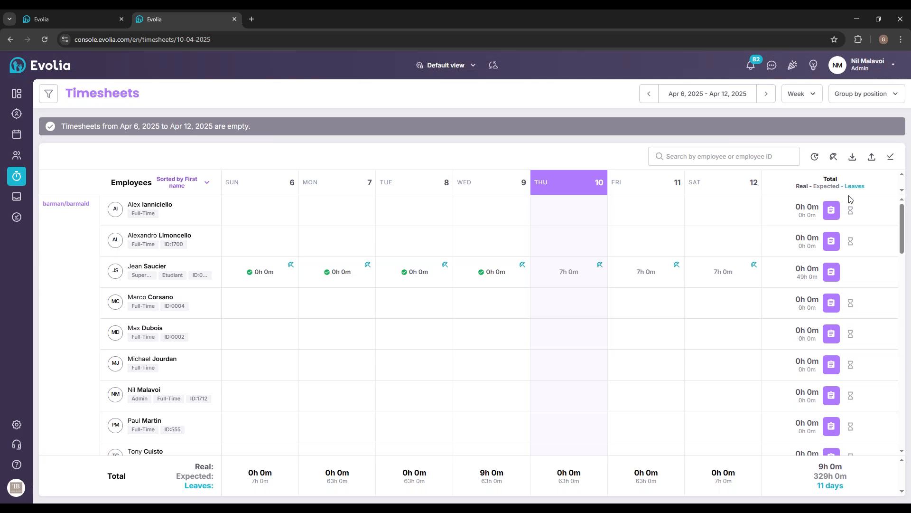
- Look over the timesheet export report types, trying Timesheets and Summary grouped by earning code, and close the export form
left_click(852, 158)
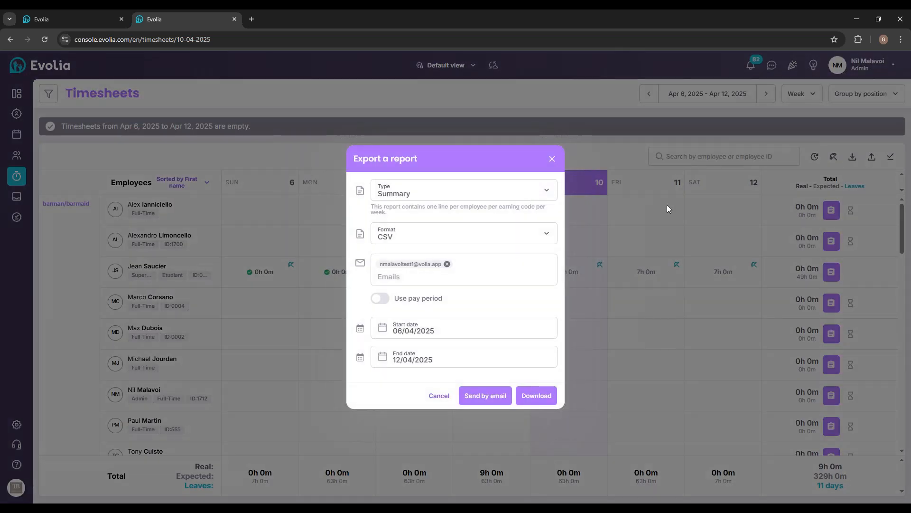
left_click(519, 188)
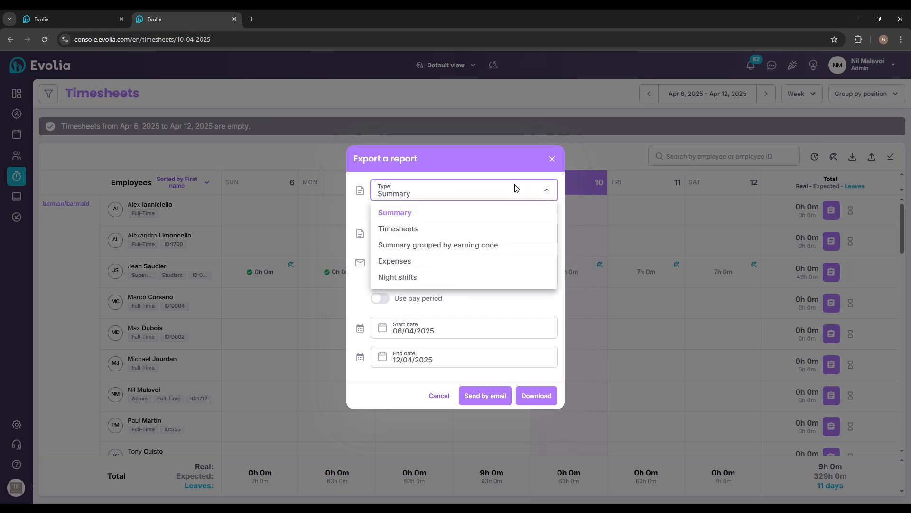
left_click(431, 232)
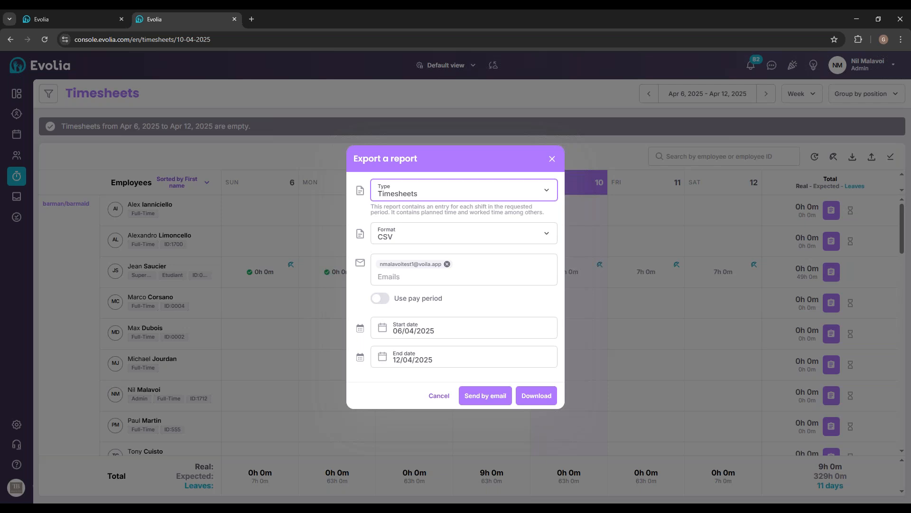
left_click(444, 189)
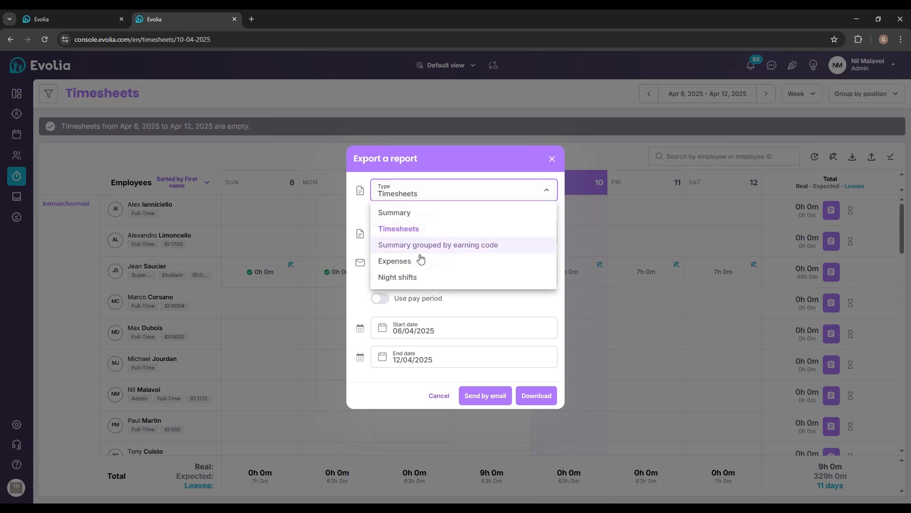
left_click(423, 245)
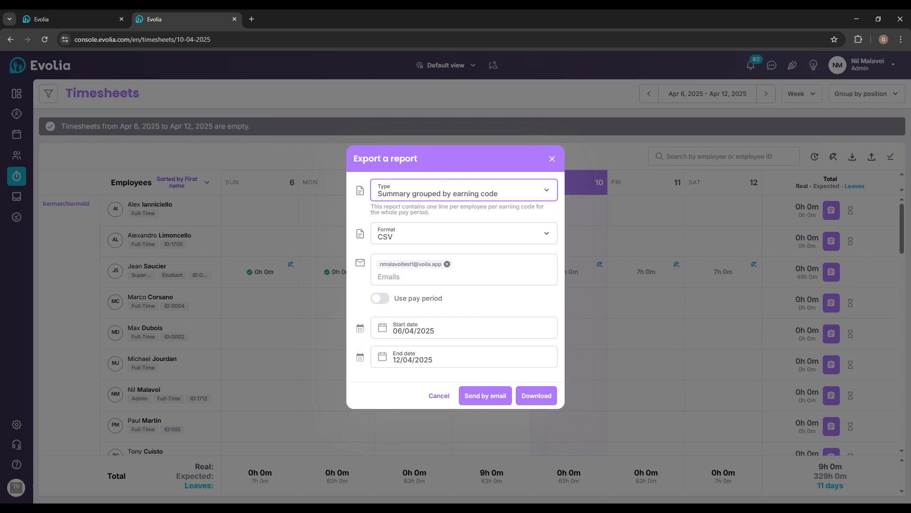
left_click(445, 185)
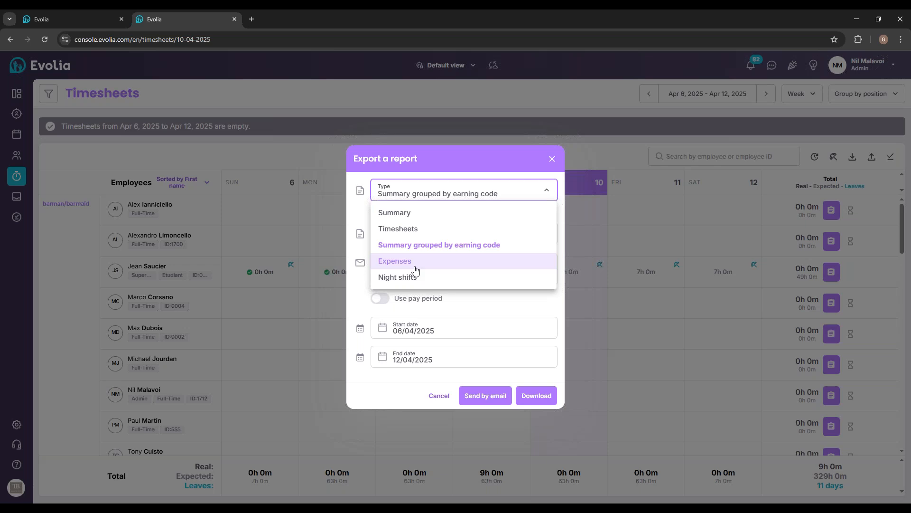
left_click(558, 161)
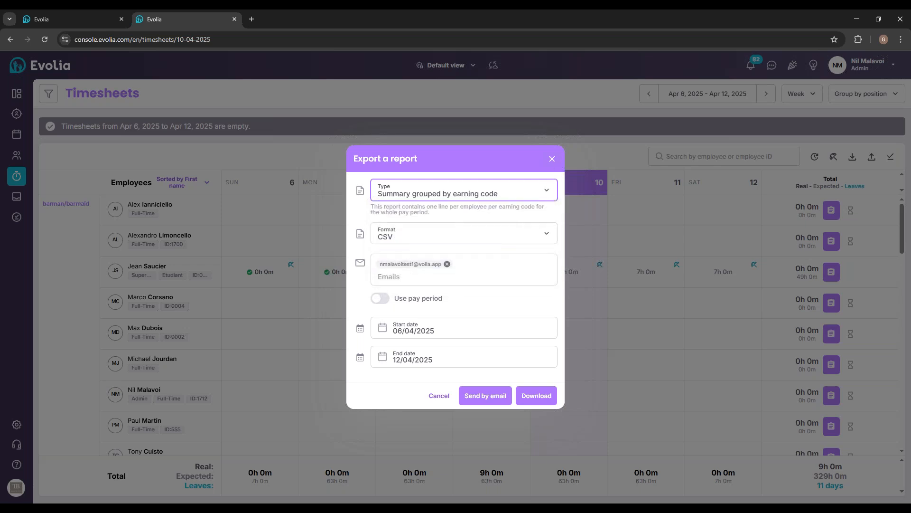
left_click(553, 159)
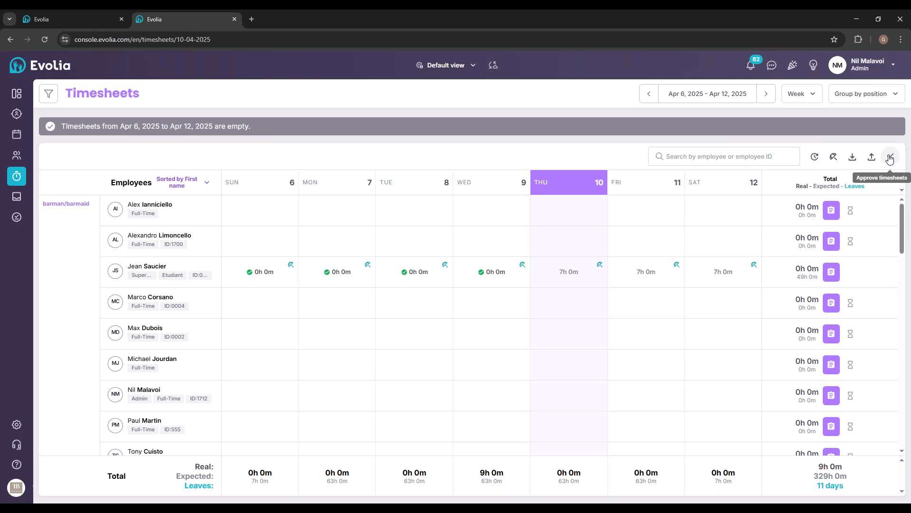
- Approve the timesheets for the week of Mar 30 to Apr 5, 2025, and check the approval marks across the positions
scroll(692, 234, "down", 4)
scroll(661, 224, "up", 4)
left_click(648, 93)
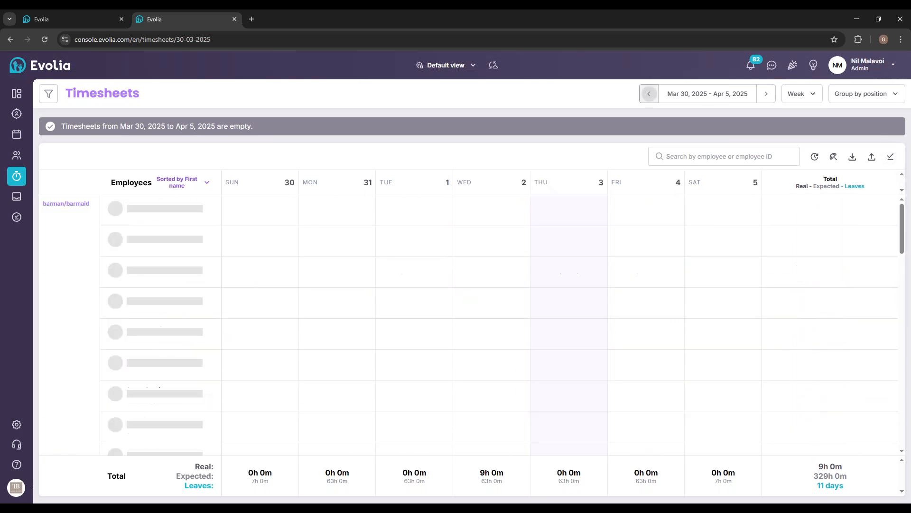
scroll(627, 255, "down", 5)
scroll(712, 265, "up", 5)
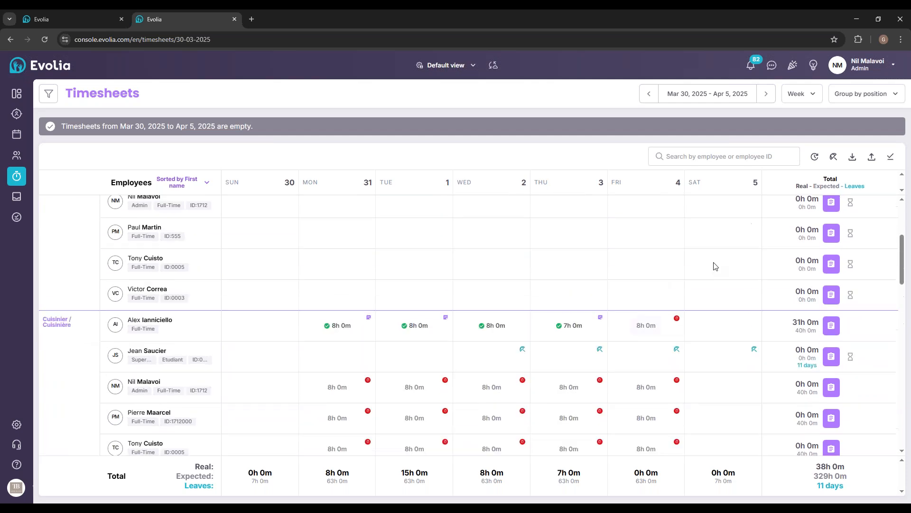
left_click(891, 157)
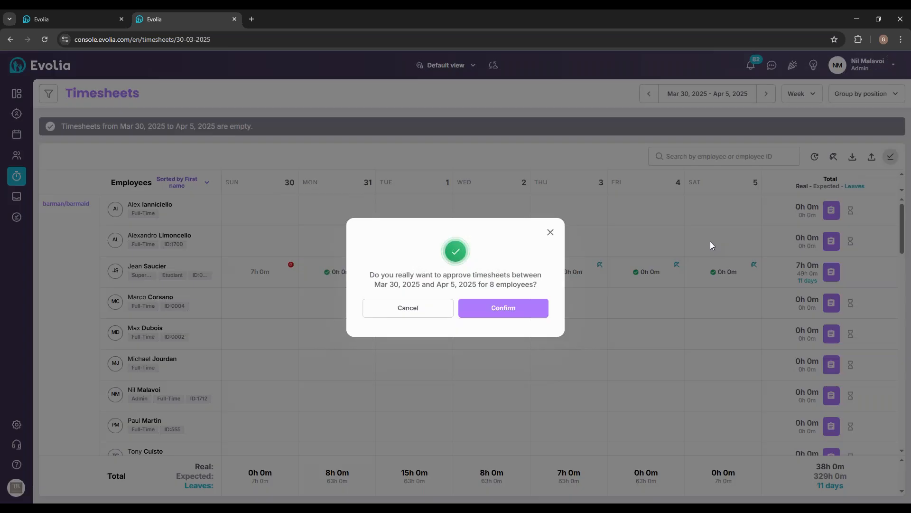
left_click(507, 314)
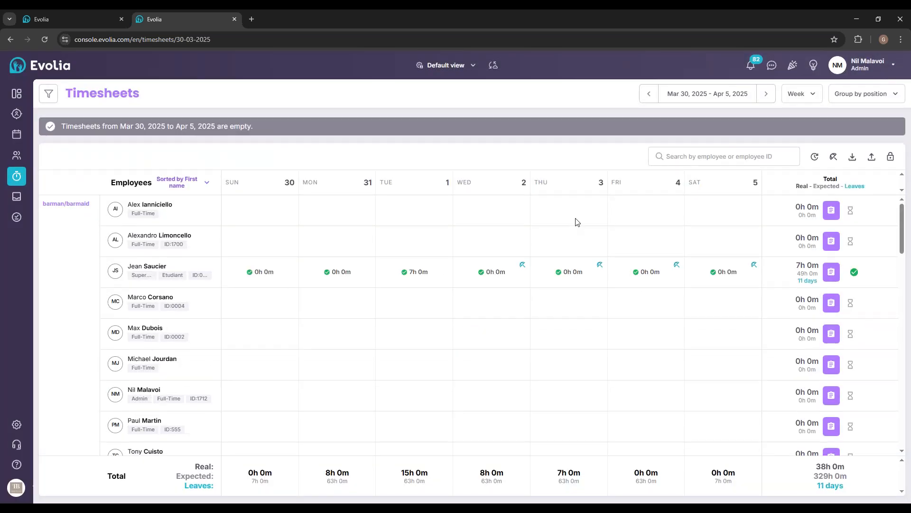
scroll(539, 256, "down", 10)
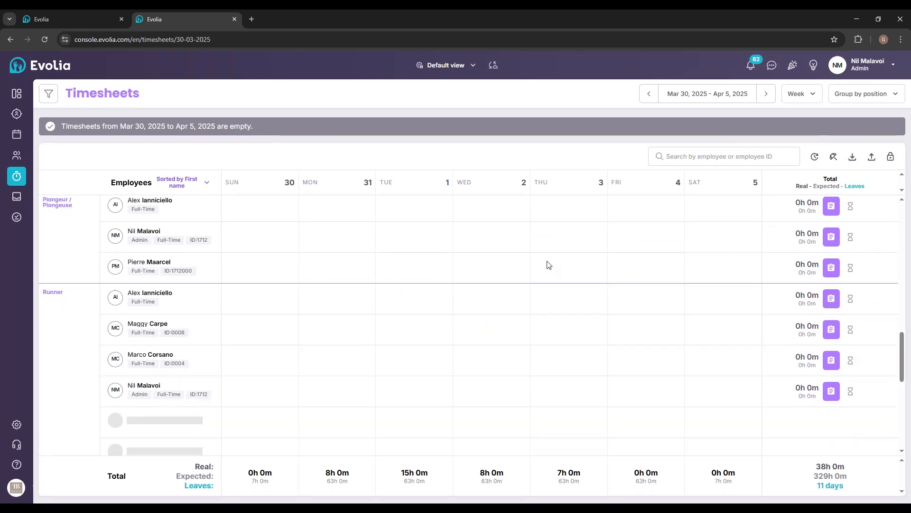
scroll(560, 279, "up", 10)
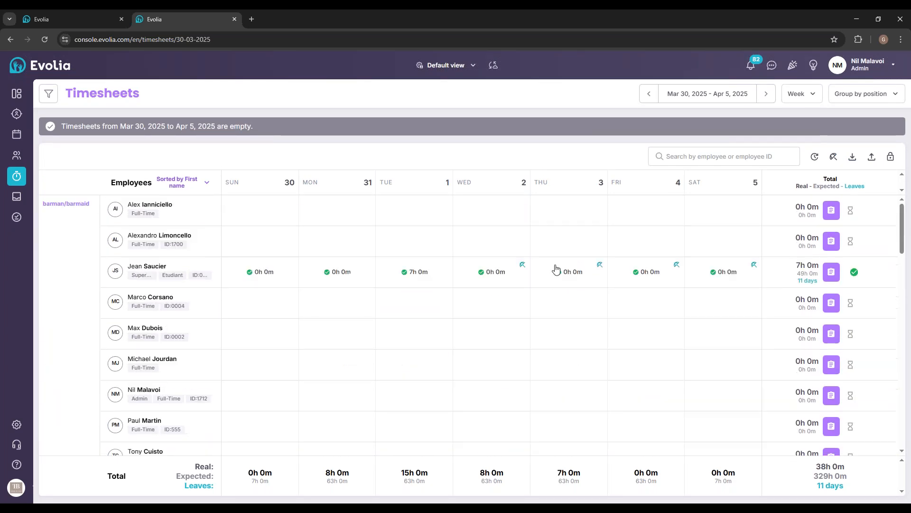
- Reload the timesheets, approve the Mar 3 to Mar 16, 2025 pay period, and highlight the validation banner
left_click(49, 40)
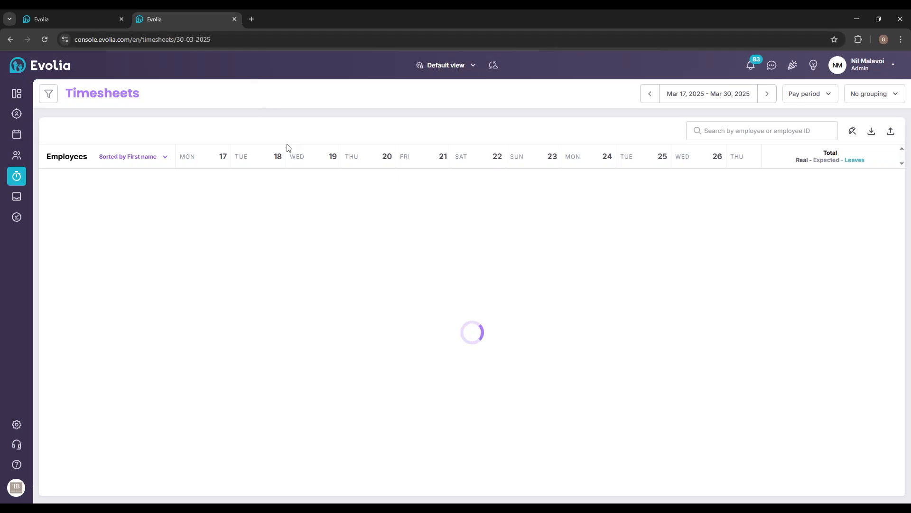
left_click(650, 94)
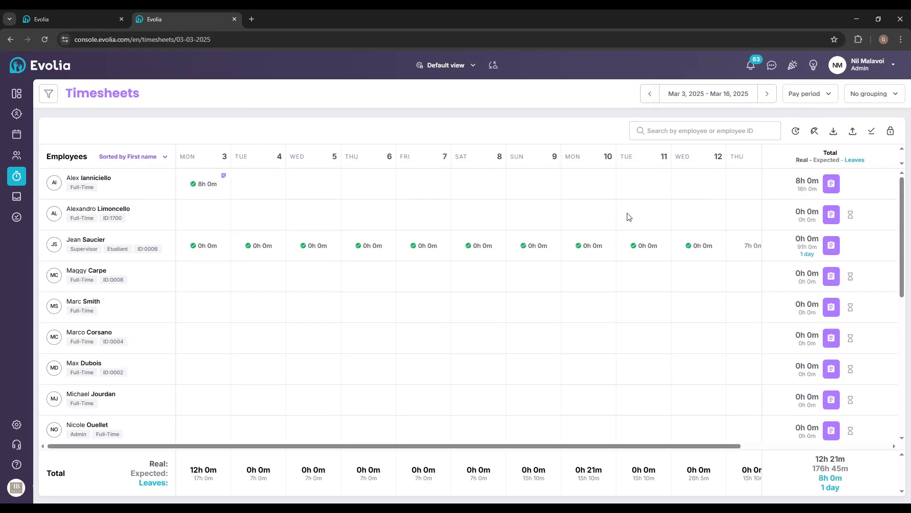
left_click(751, 441)
left_click_drag(751, 442, 837, 445)
left_click(871, 131)
left_click(511, 311)
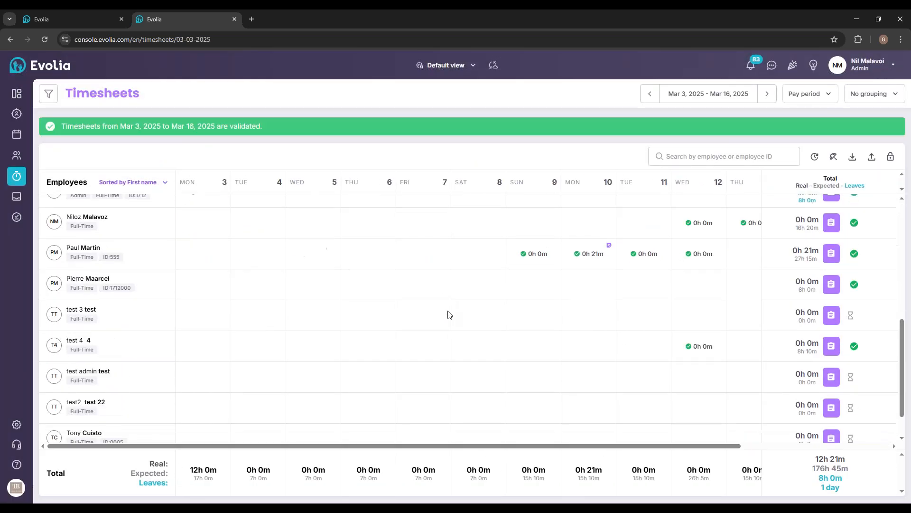
left_click_drag(60, 125, 320, 127)
left_click_drag(60, 126, 267, 131)
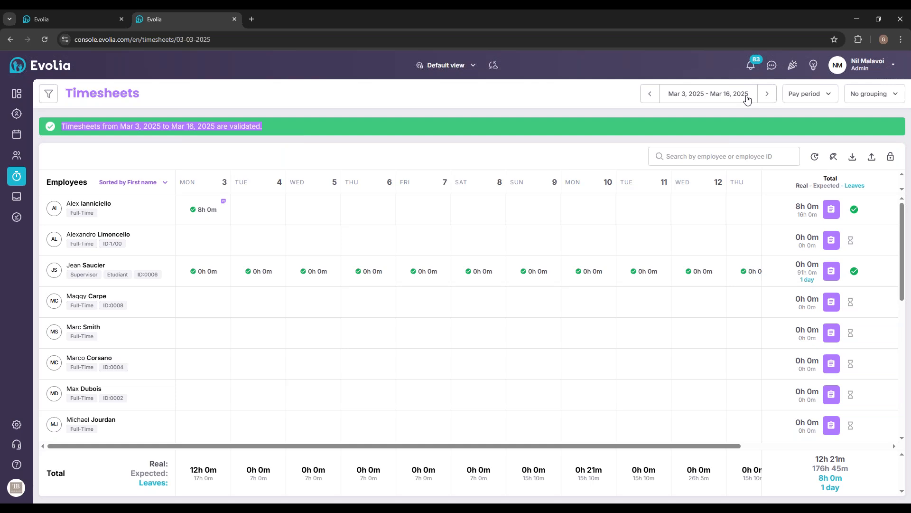
- Filter the Mar 17 to Mar 30, 2025 pay period's timesheets to show only employees with non validated time entries
left_click(767, 93)
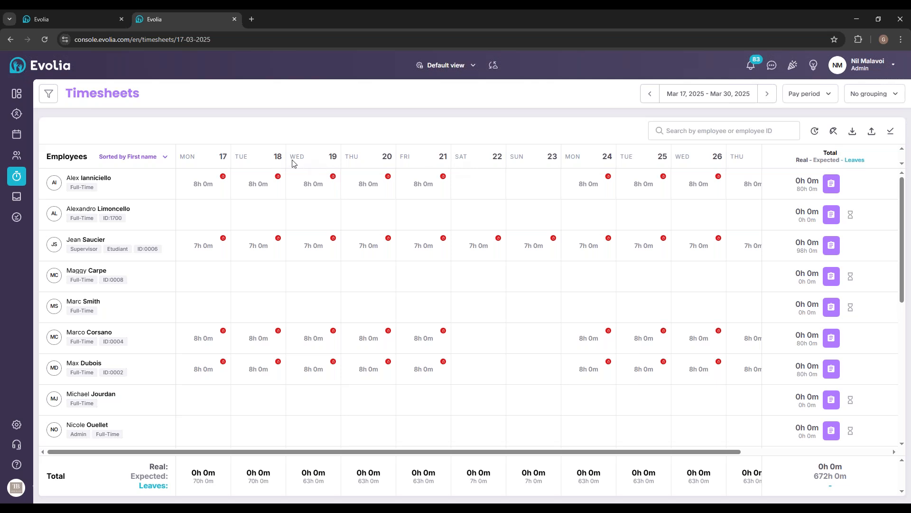
left_click(49, 94)
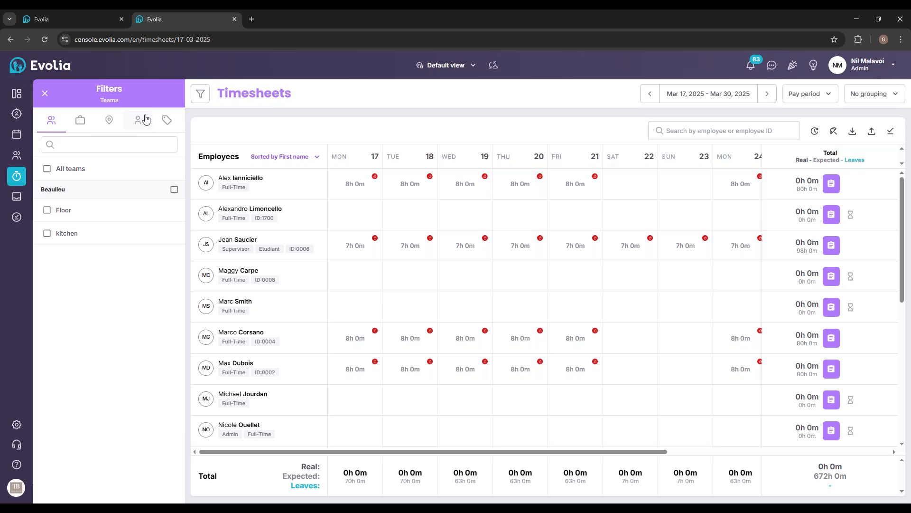
left_click(166, 120)
left_click(47, 185)
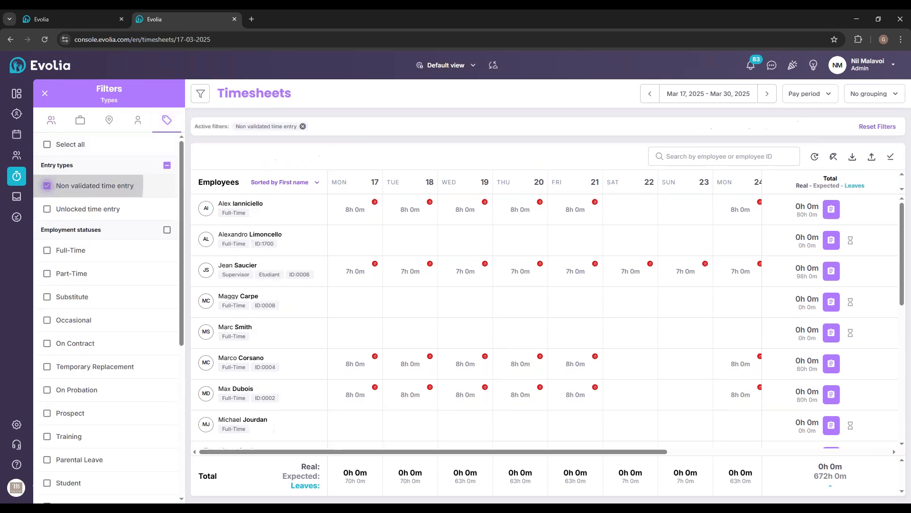
left_click(45, 93)
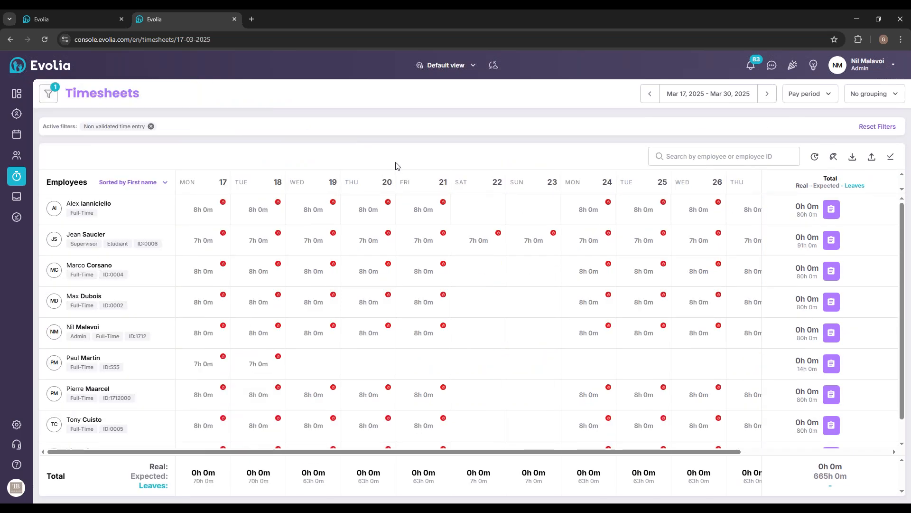